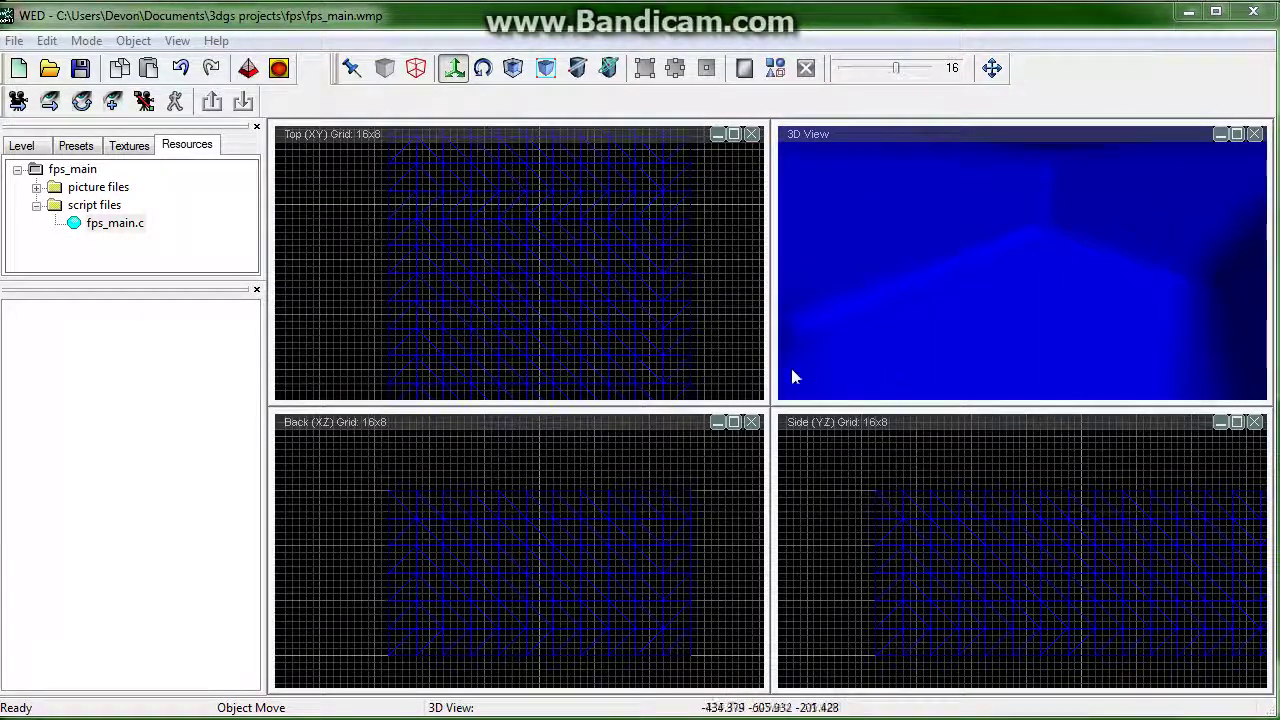
# - Switch to the MED model editor, where room1.mdl is open
pyautogui.scroll(-6, 606, 333)
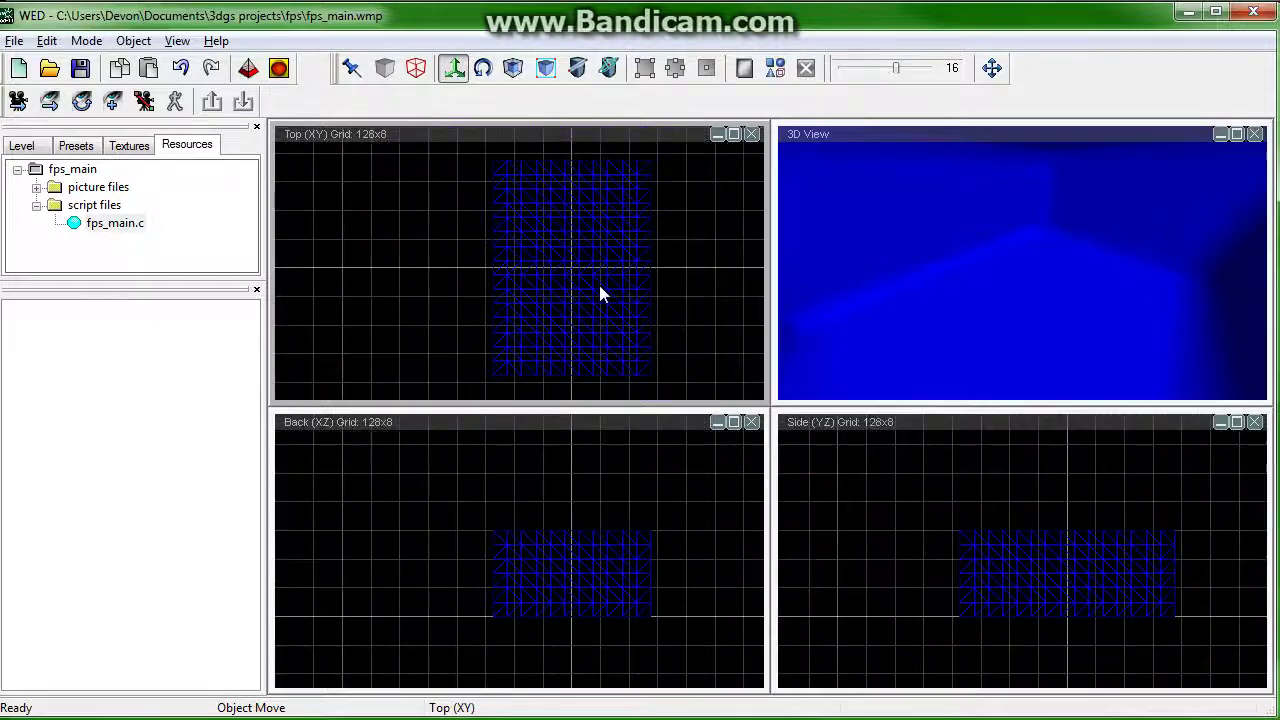
pyautogui.moveTo(599, 285); pyautogui.dragTo(630, 290, button='right')
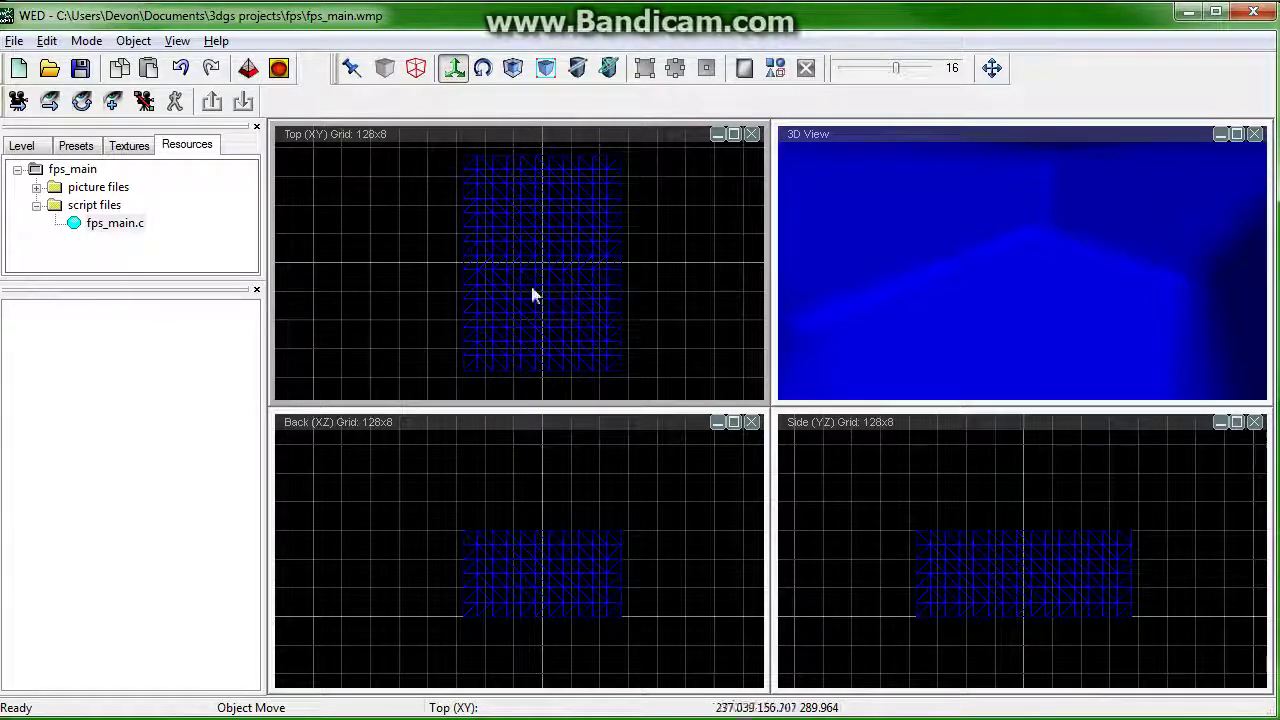
pyautogui.moveTo(560, 690)
pyautogui.click(781, 705)
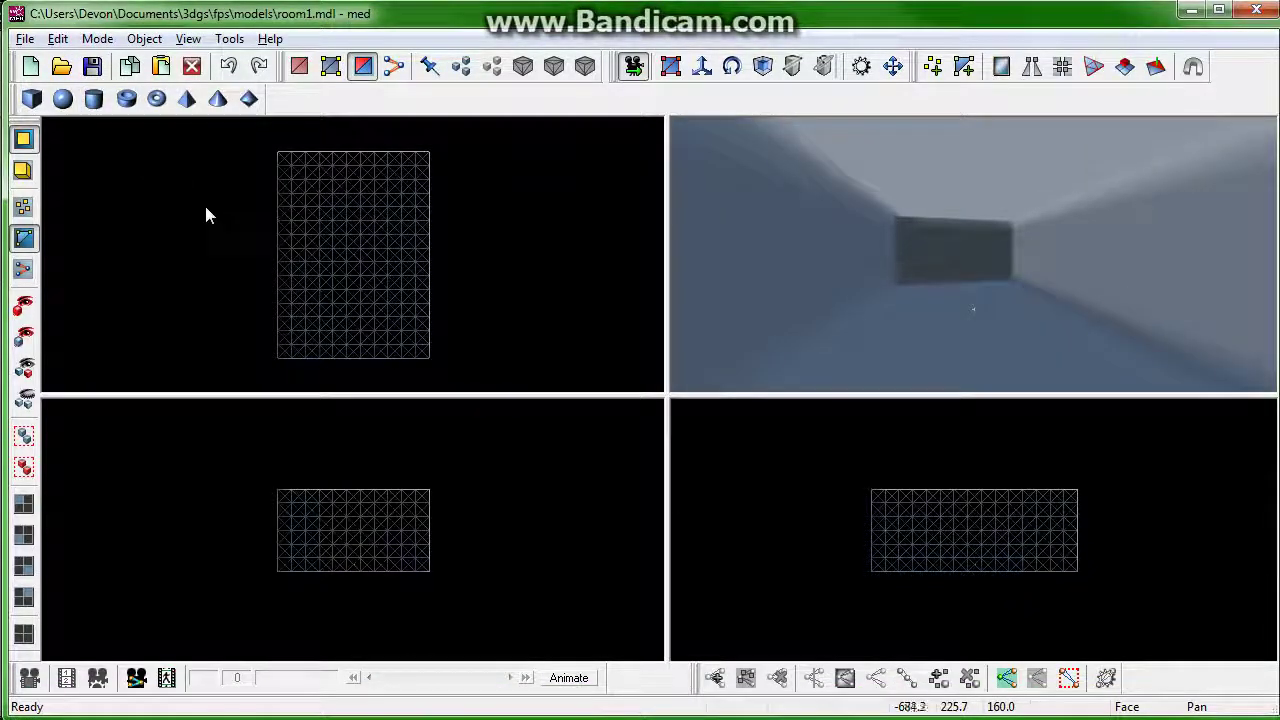
# - Activate the Move tool and set the room model's 3D view to Flat Shaded
pyautogui.click(697, 72)
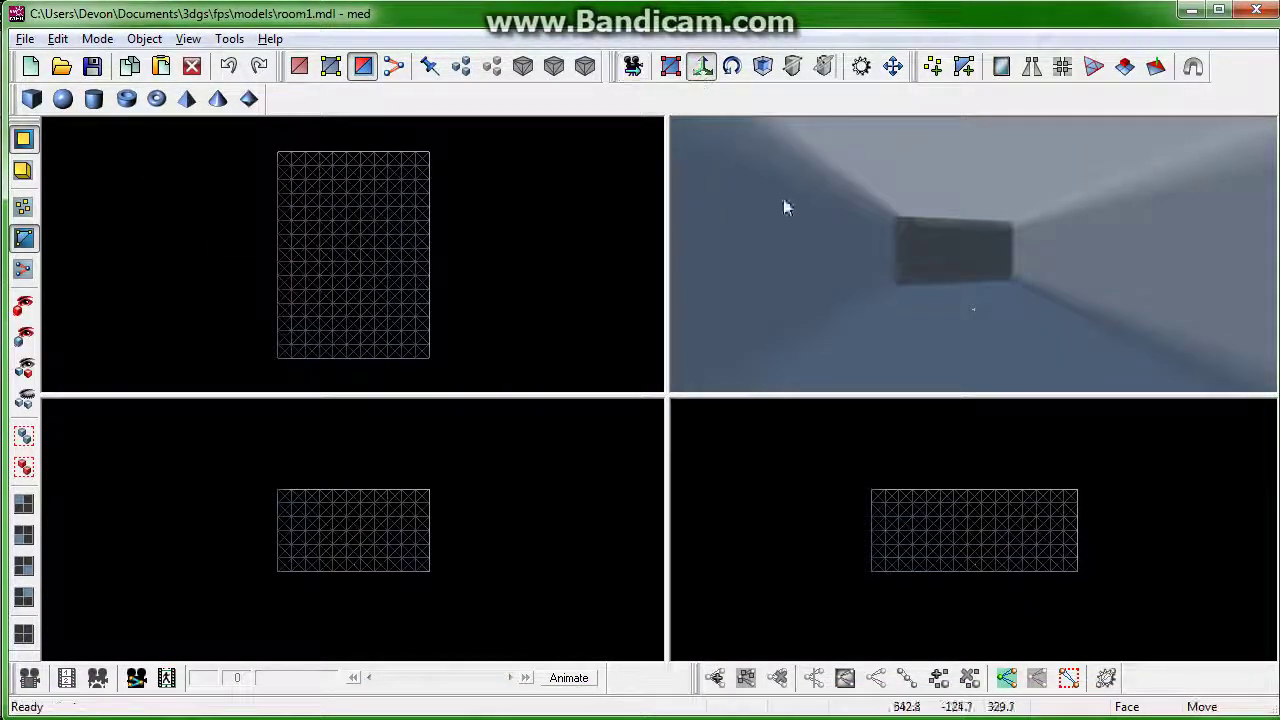
pyautogui.moveTo(880, 244); pyautogui.dragTo(845, 259, button='right')
pyautogui.moveTo(843, 259); pyautogui.dragTo(780, 240)
pyautogui.click(144, 38)
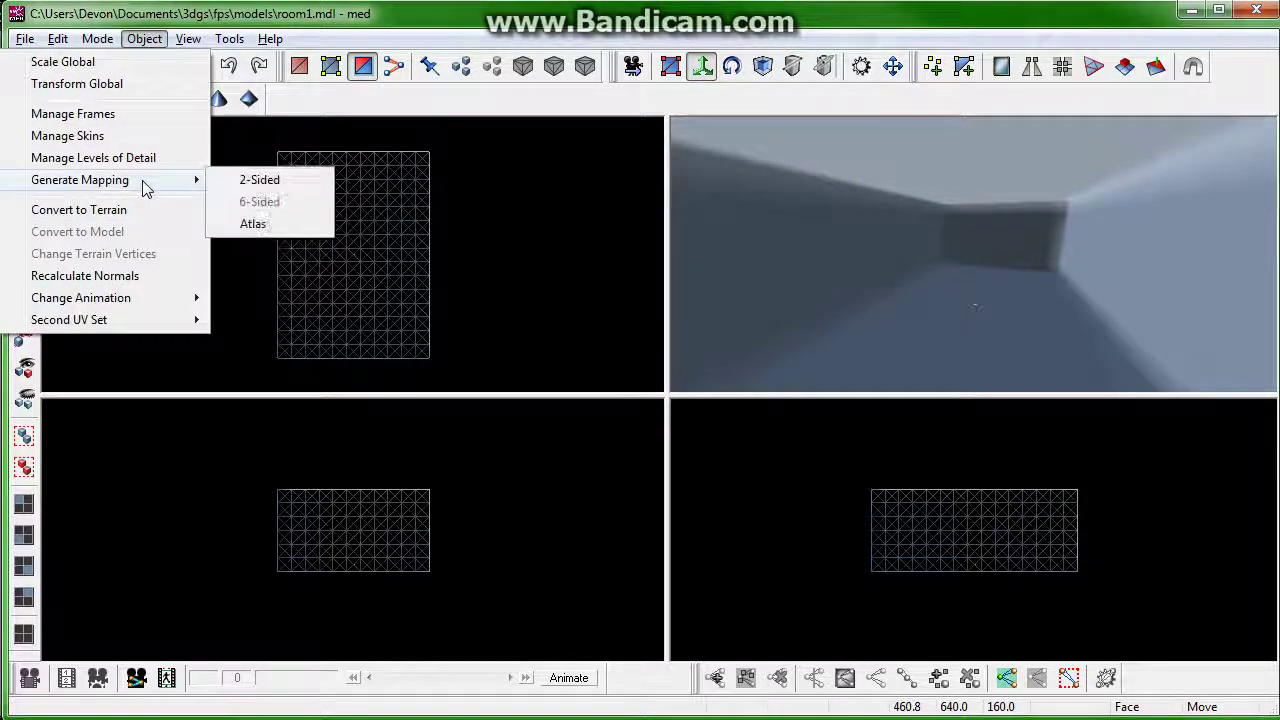
pyautogui.moveTo(62, 40)
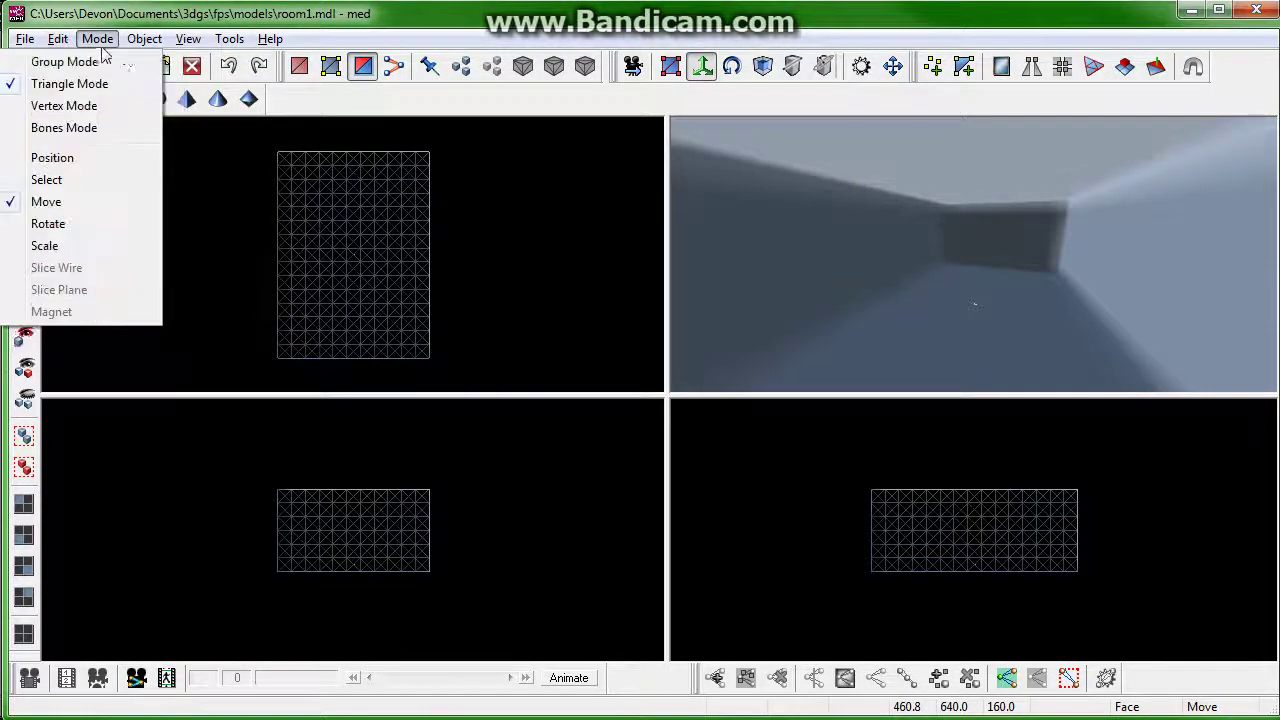
pyautogui.moveTo(190, 40)
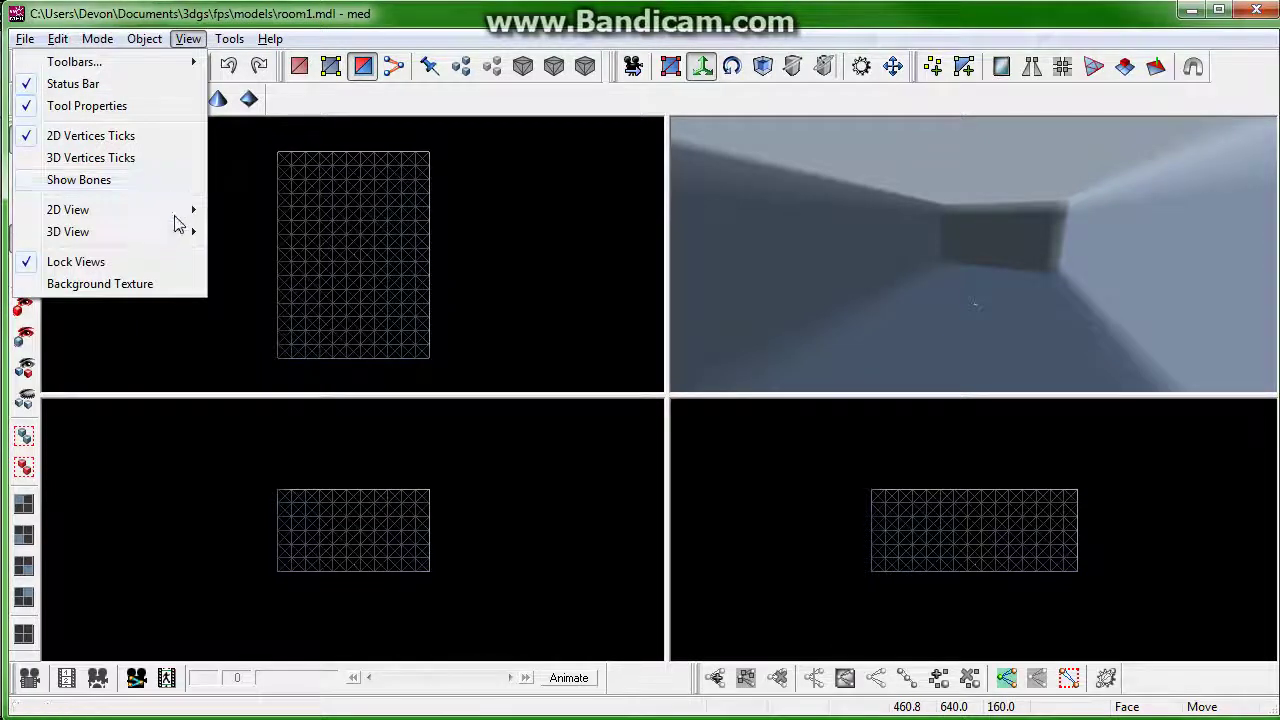
pyautogui.moveTo(178, 233)
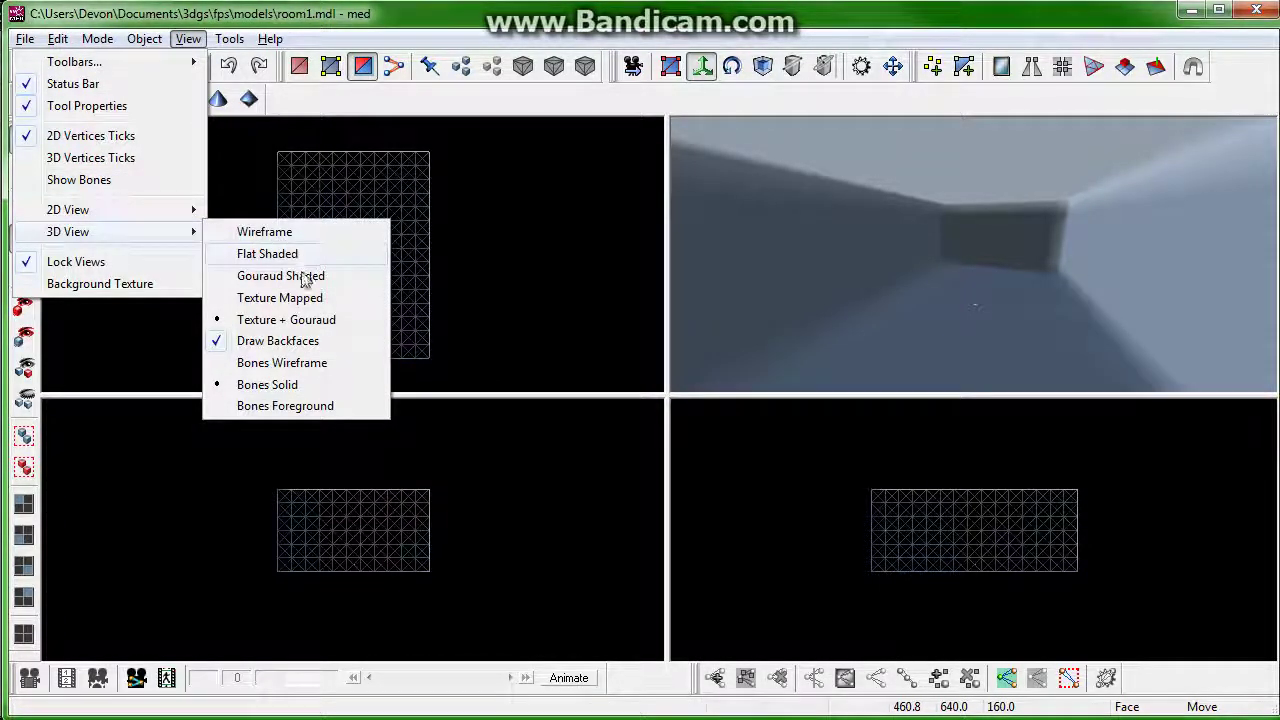
pyautogui.click(275, 254)
pyautogui.moveTo(975, 222)
pyautogui.mouseDown(button='right')
pyautogui.moveTo(907, 272)
pyautogui.moveTo(969, 244)
pyautogui.moveTo(944, 243)
pyautogui.moveTo(952, 262)
pyautogui.moveTo(937, 259)
pyautogui.mouseUp(button='right')
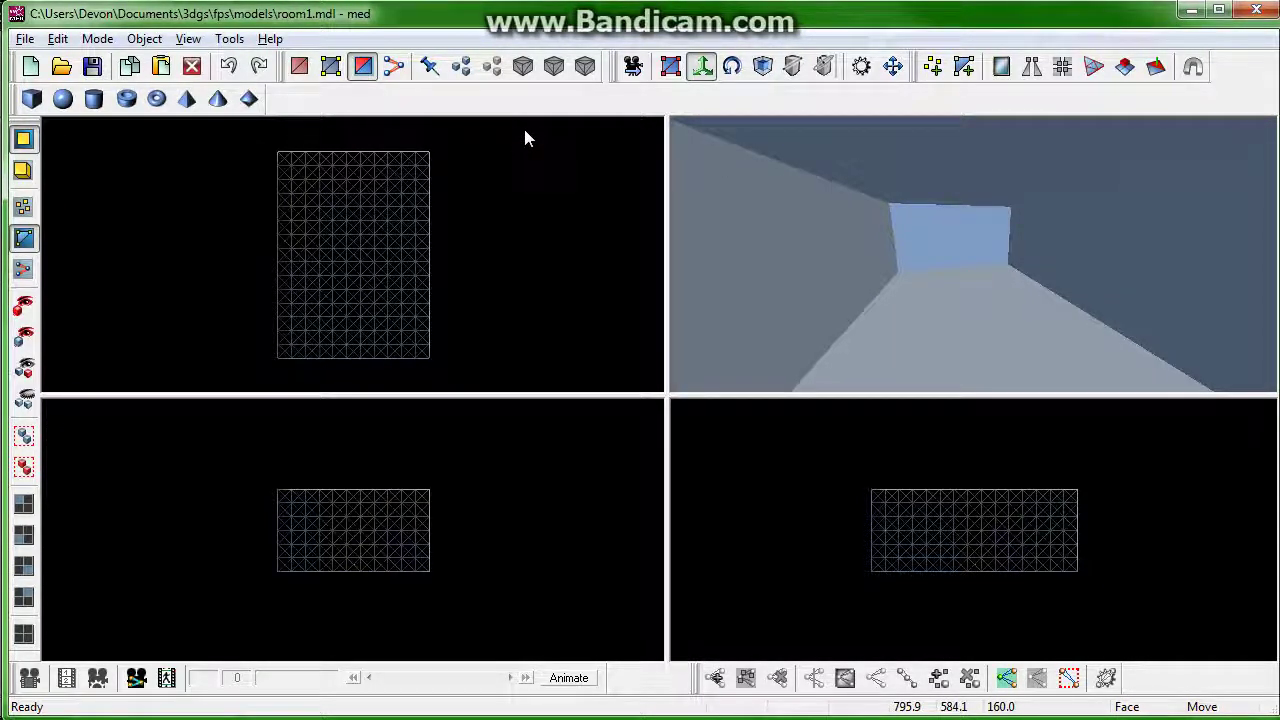
# - Select the triangles of the room's two end walls in the top view
pyautogui.moveTo(525, 130); pyautogui.dragTo(208, 160)
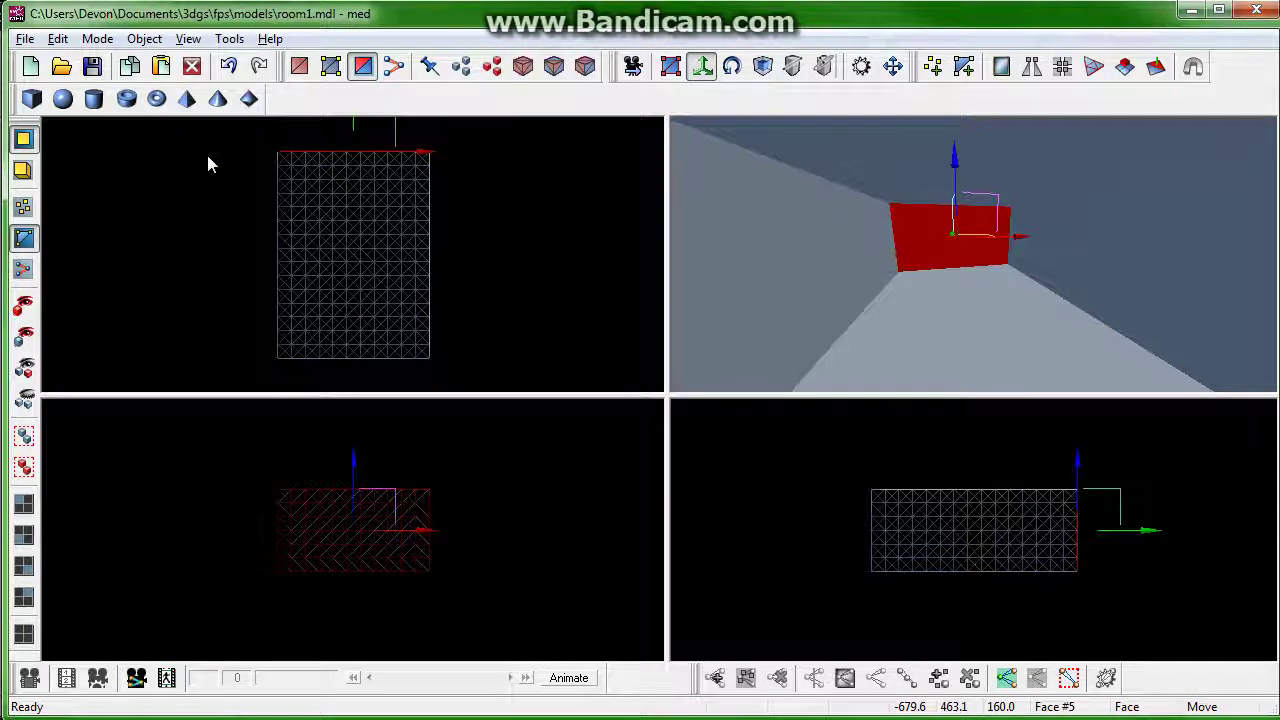
pyautogui.moveTo(204, 132); pyautogui.dragTo(513, 152)
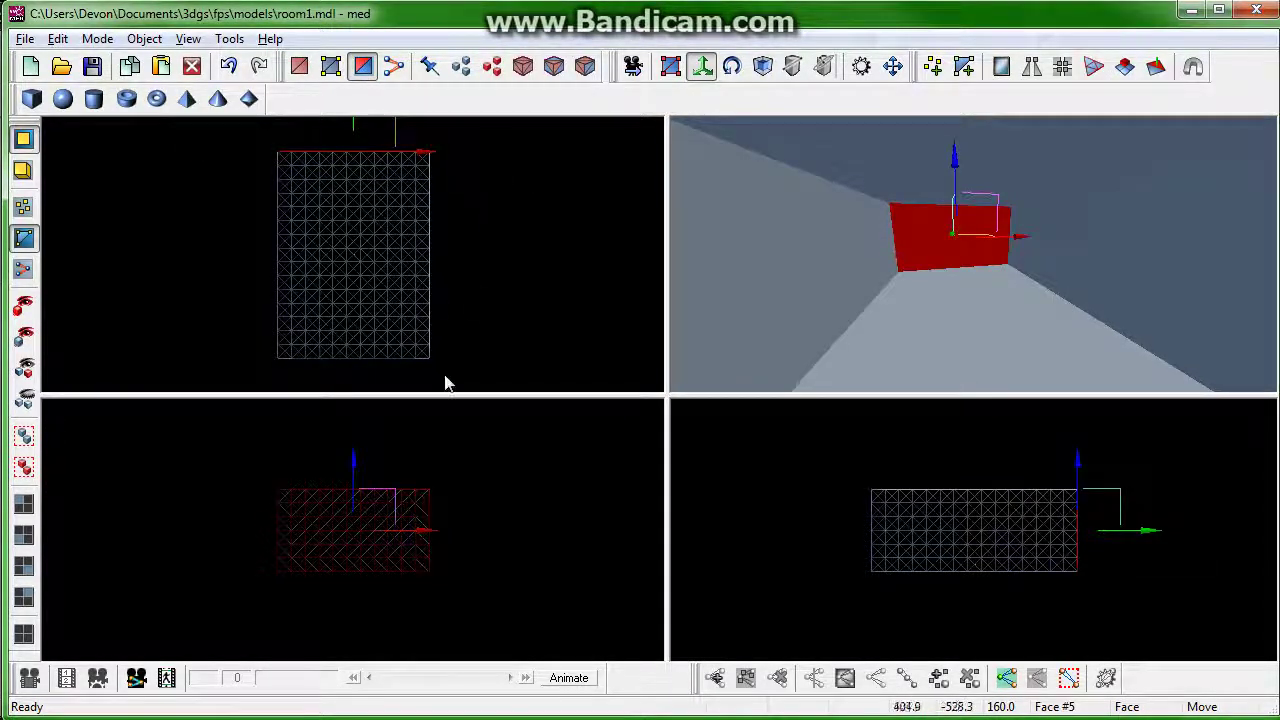
pyautogui.moveTo(470, 385); pyautogui.dragTo(243, 361)
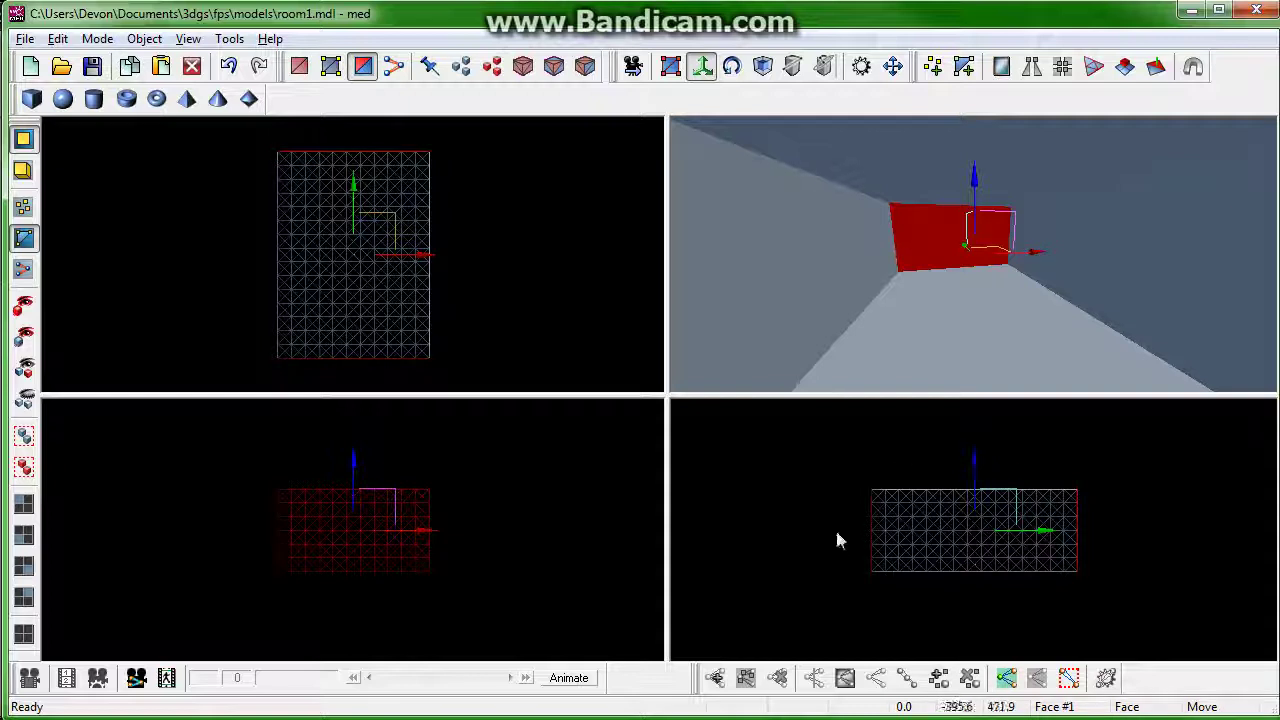
pyautogui.click(100, 42)
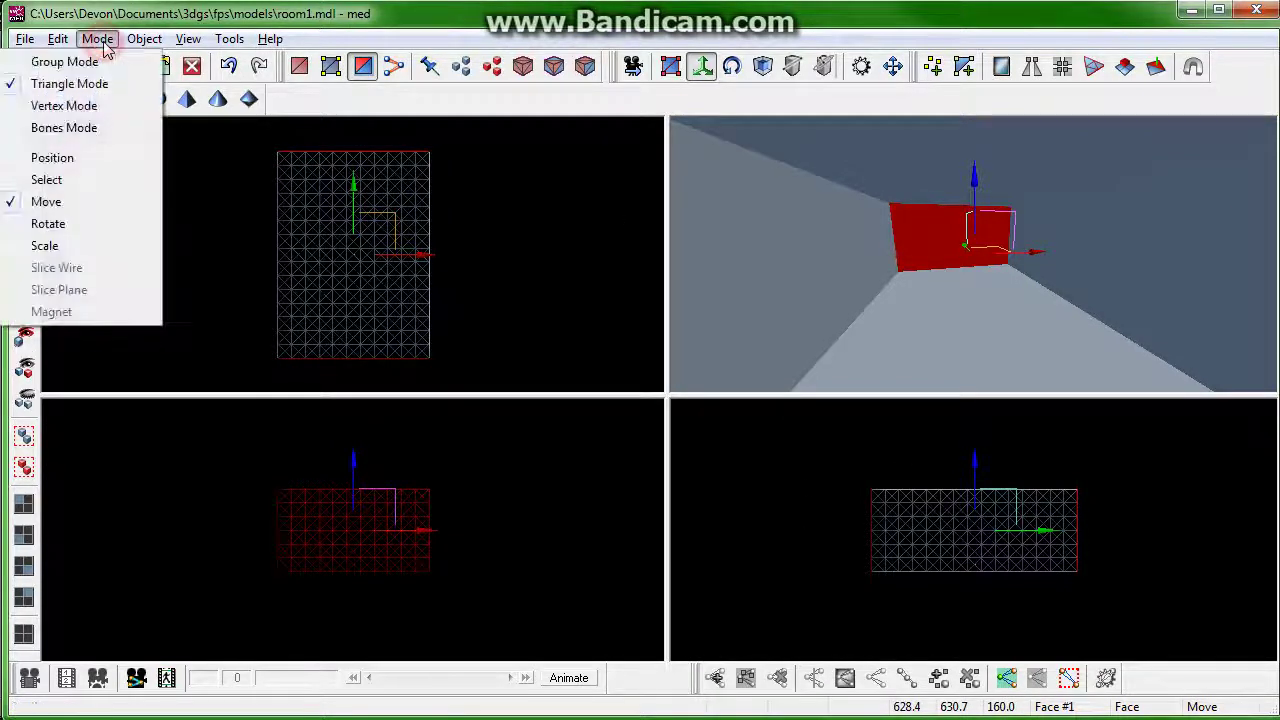
pyautogui.moveTo(141, 44)
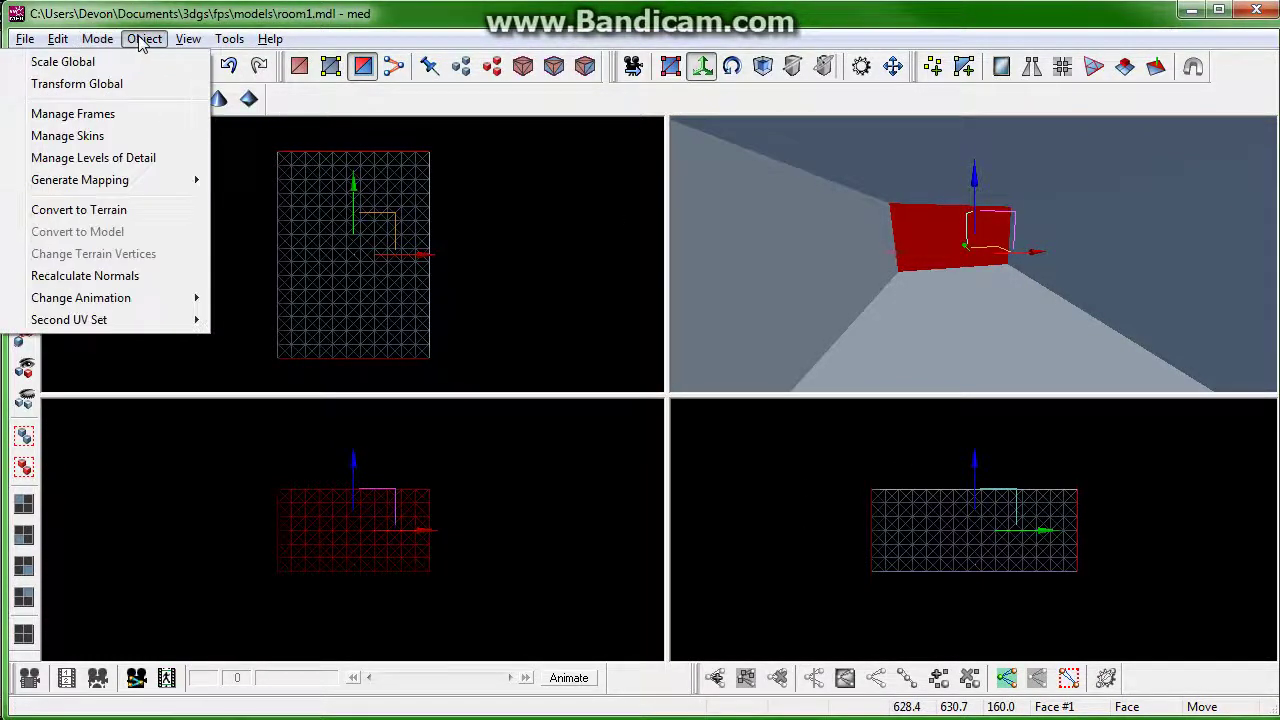
pyautogui.moveTo(170, 186)
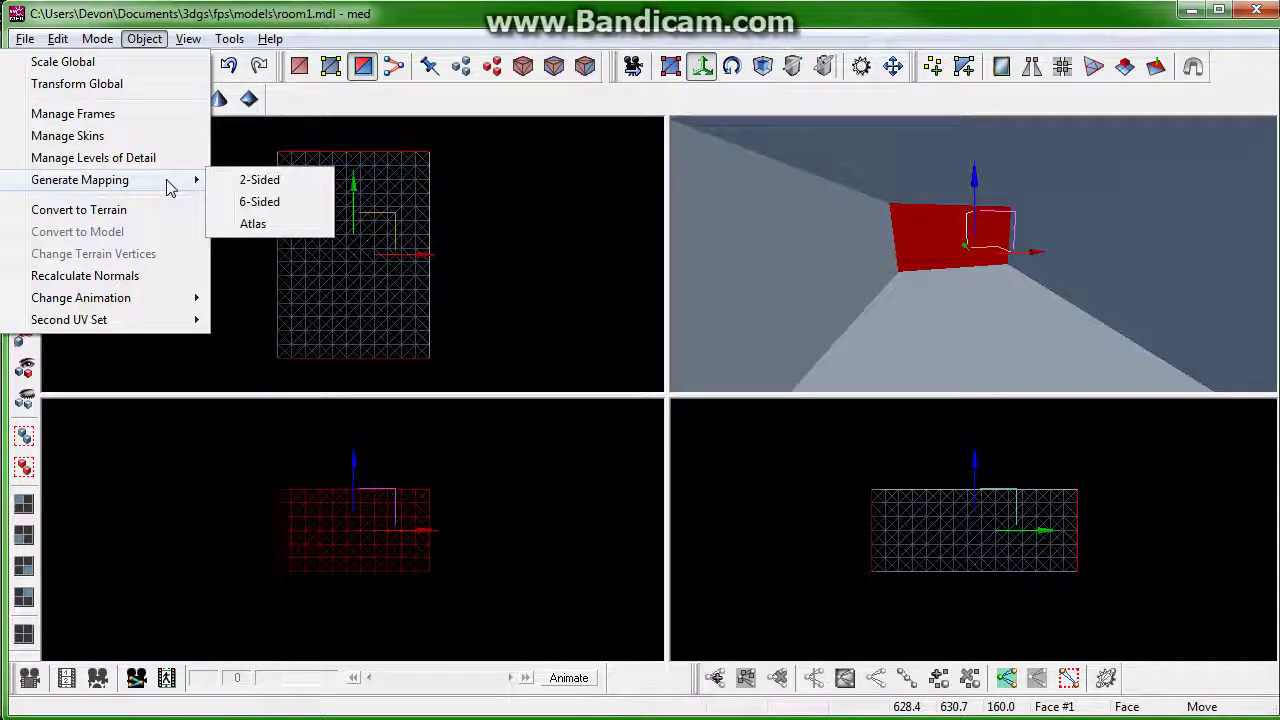
pyautogui.click(259, 180)
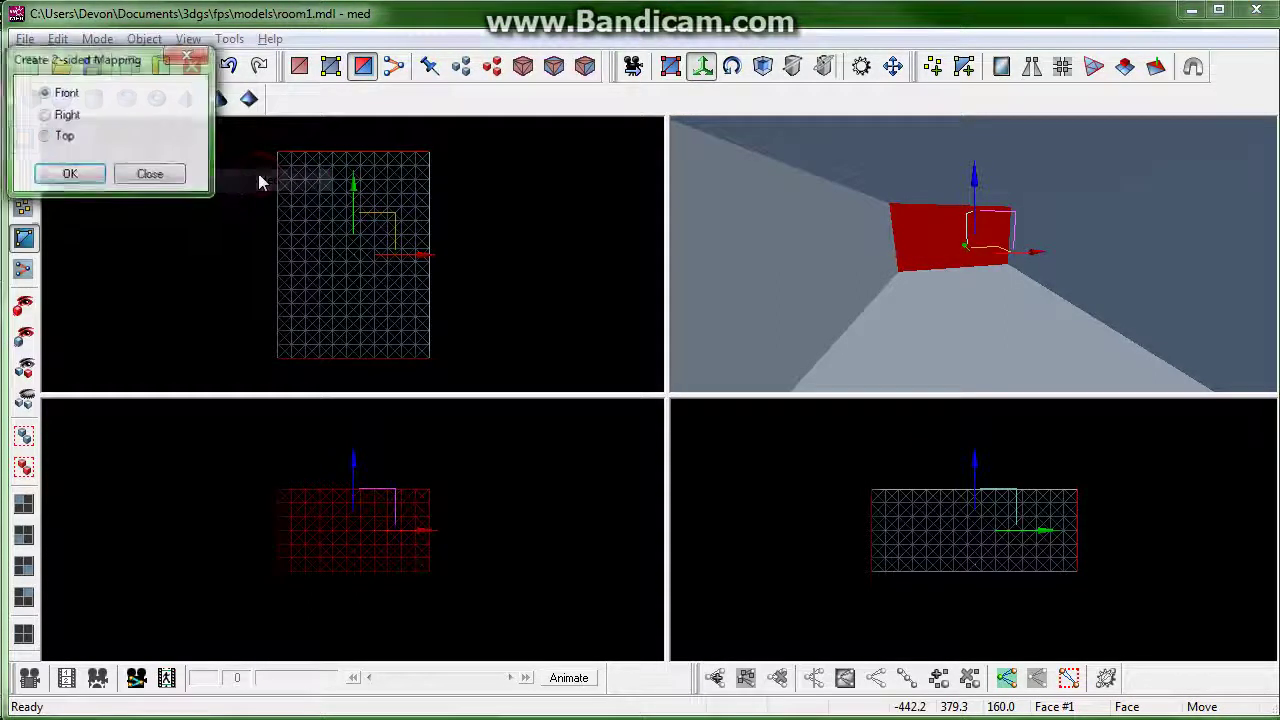
pyautogui.click(149, 176)
# - Try a 6-sided mapping with the Right direction on the selected end walls
pyautogui.click(98, 38)
pyautogui.moveTo(142, 40)
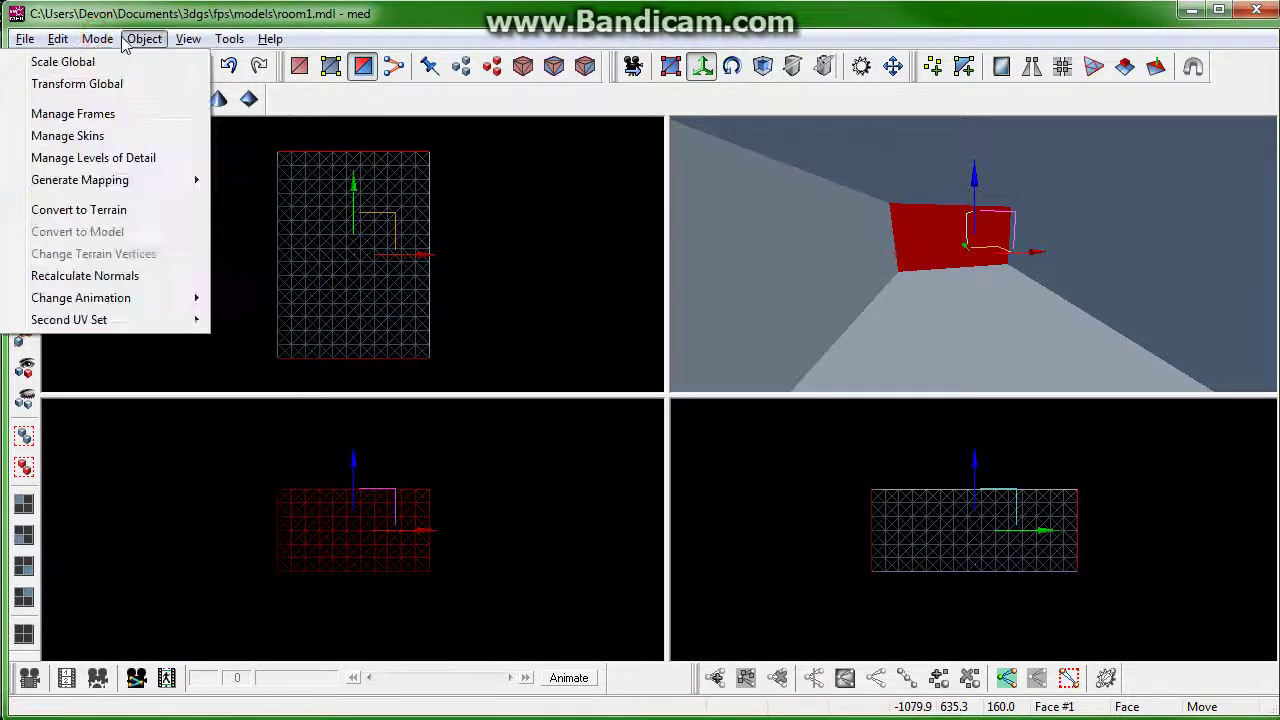
pyautogui.moveTo(140, 182)
pyautogui.click(252, 200)
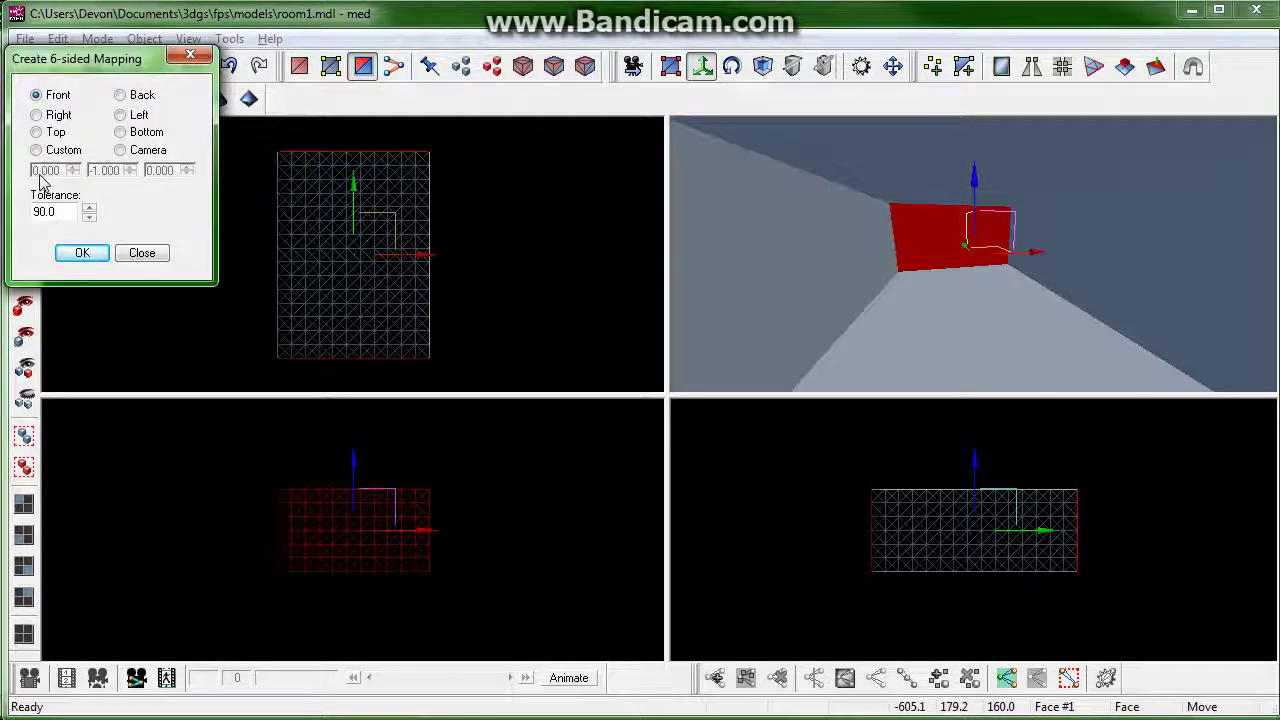
pyautogui.click(40, 116)
pyautogui.click(86, 252)
pyautogui.moveTo(112, 59); pyautogui.dragTo(157, 217)
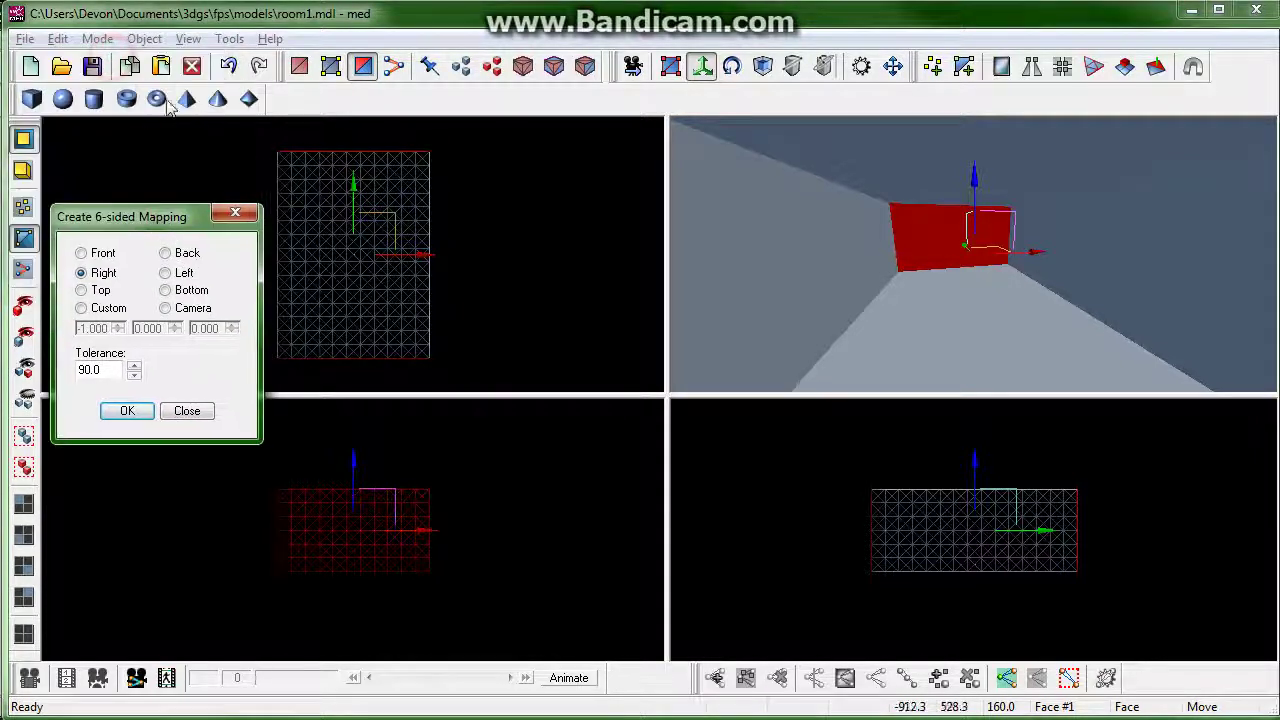
# - Create a new skin with its default settings and assign it to the selected end walls
pyautogui.click(152, 41)
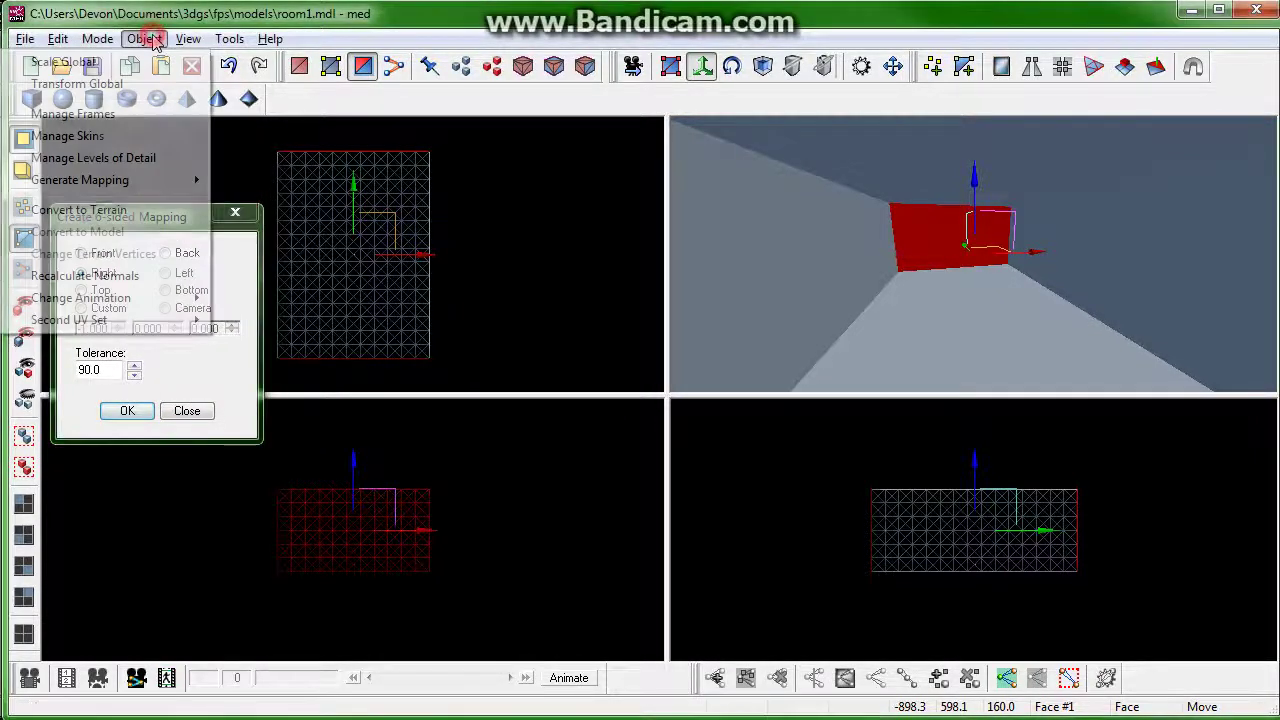
pyautogui.click(97, 138)
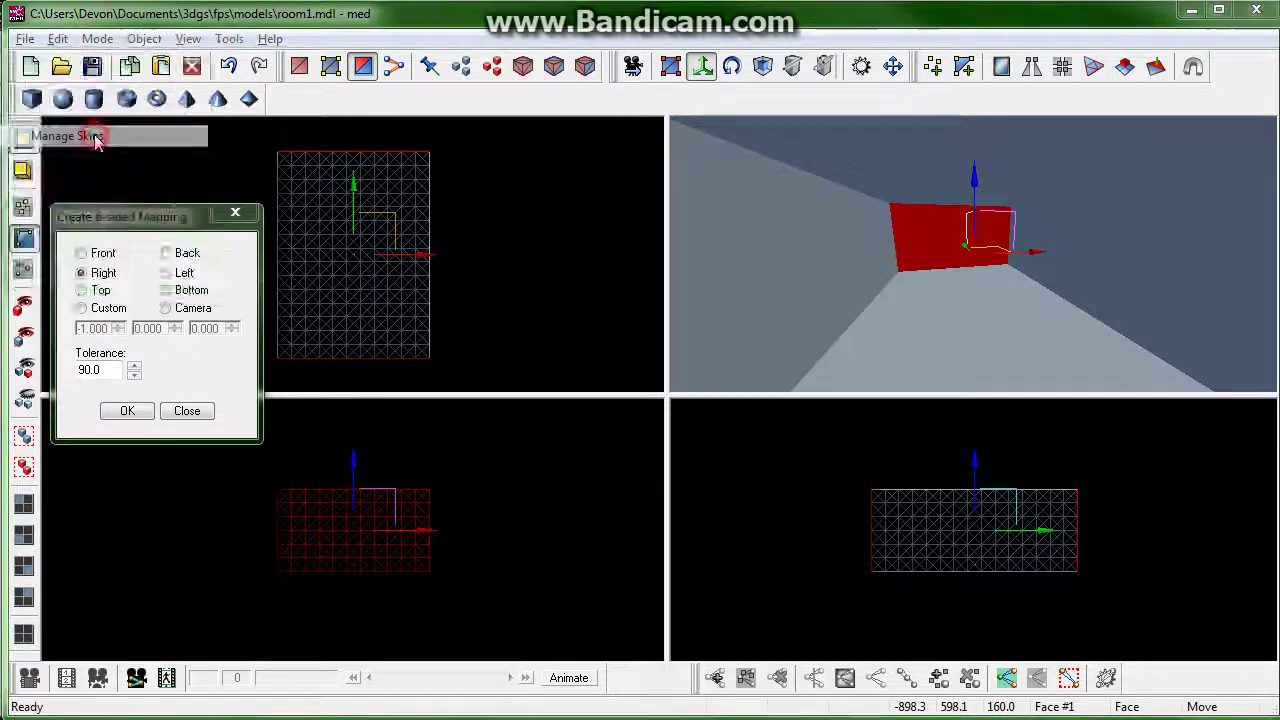
pyautogui.click(151, 177)
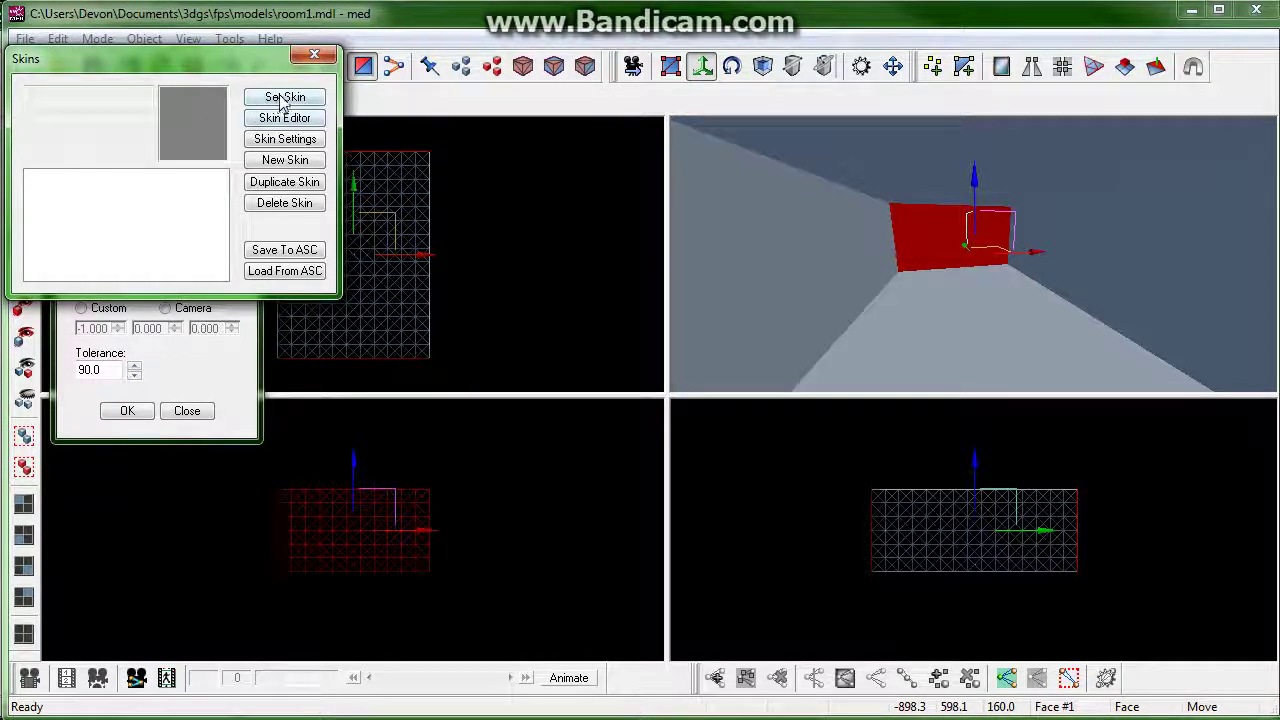
pyautogui.click(285, 160)
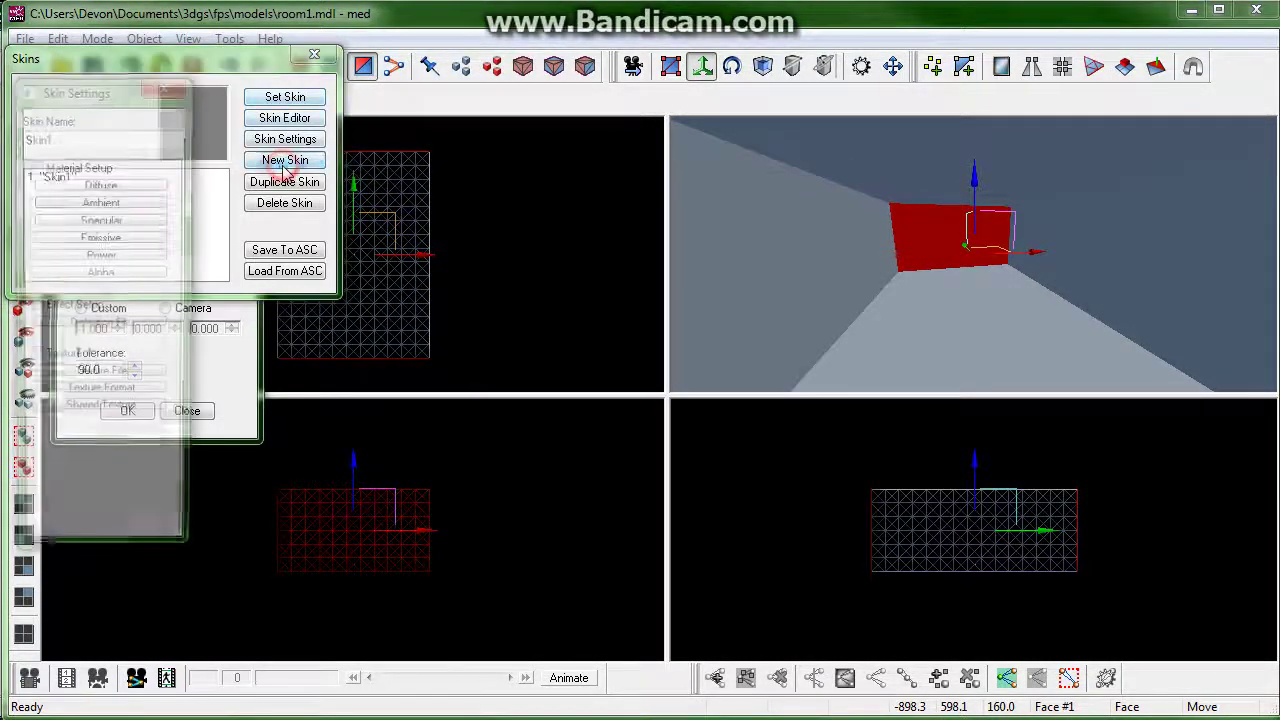
pyautogui.click(166, 85)
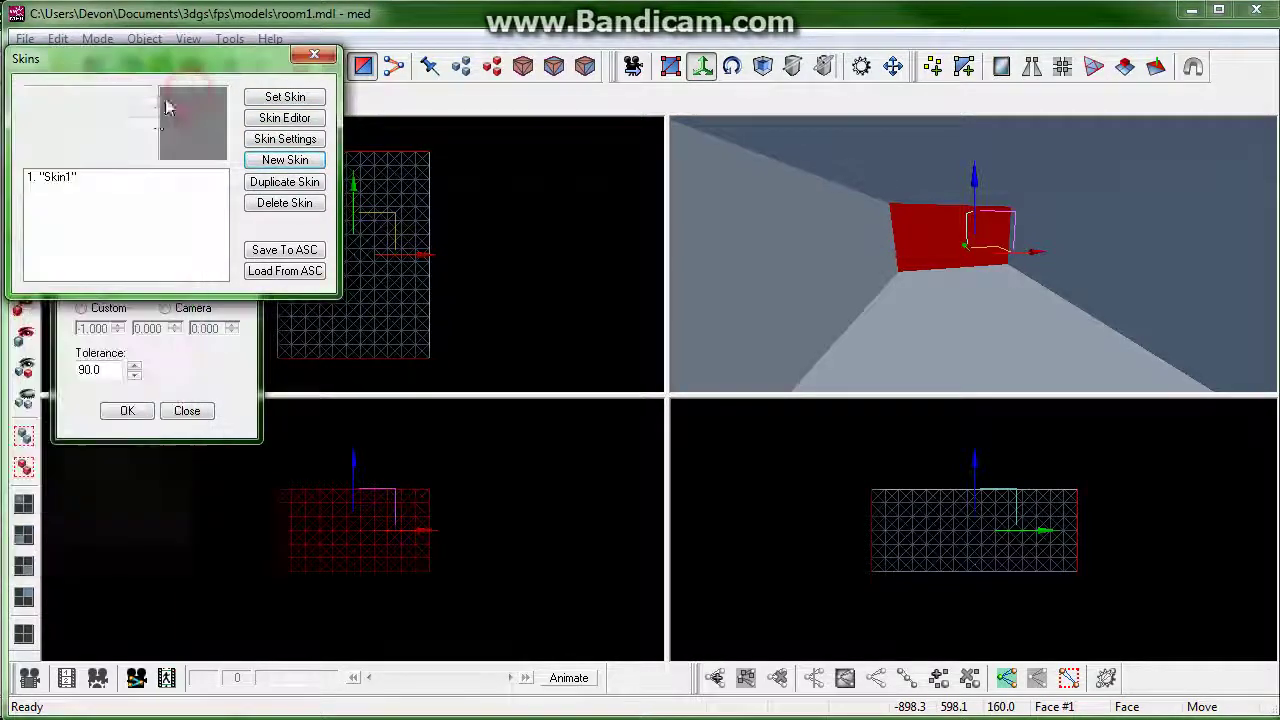
pyautogui.click(78, 179)
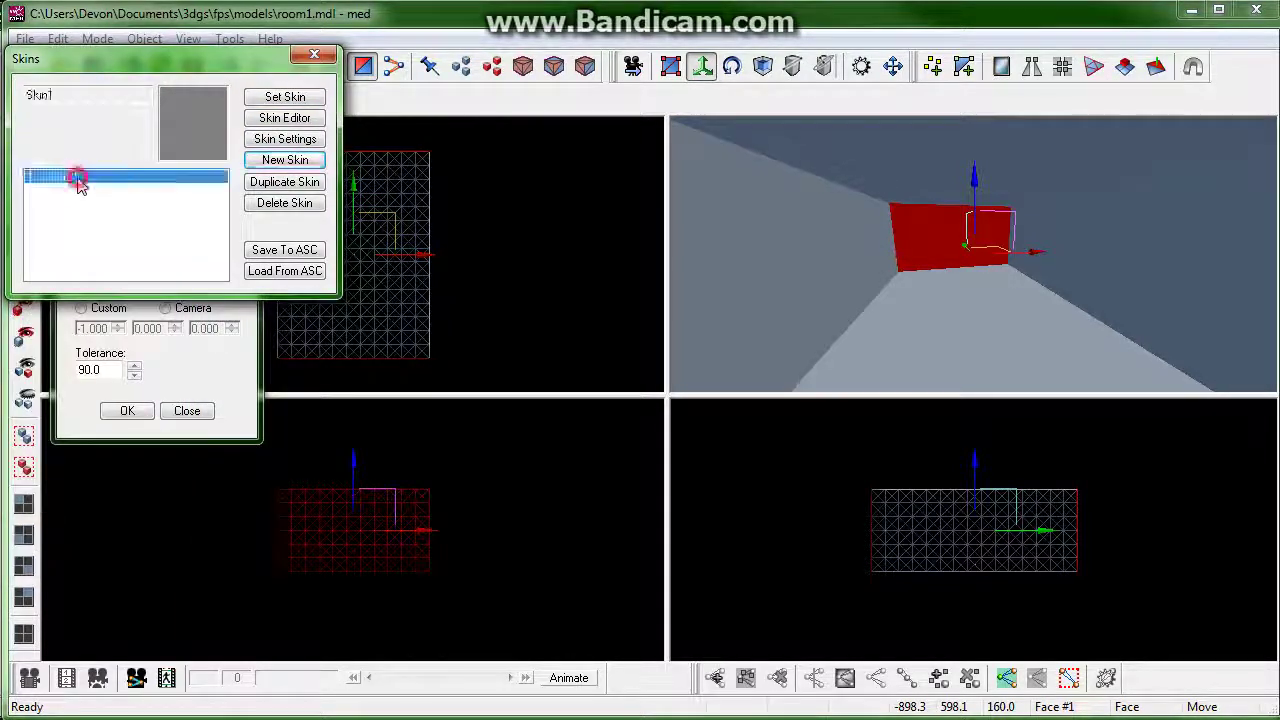
pyautogui.click(298, 96)
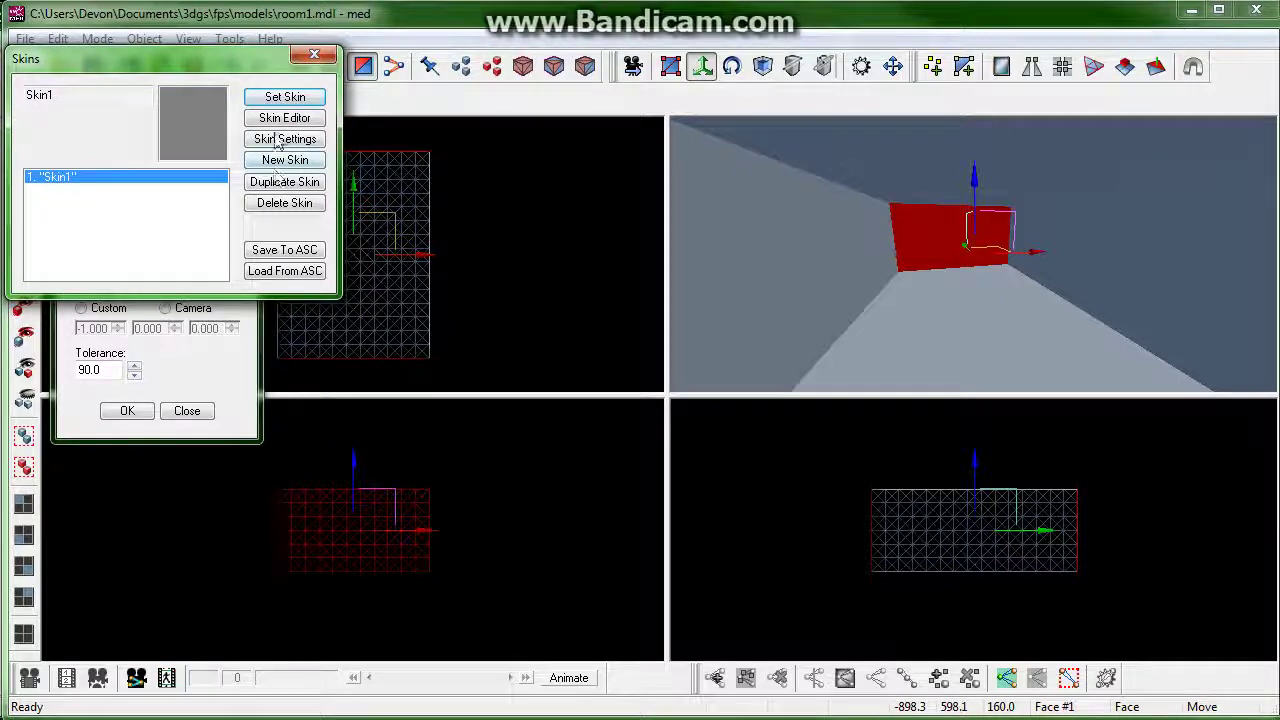
# - Open the skin in the Skin Editor and generate a Front 6-sided mapping for the selected end walls
pyautogui.click(292, 118)
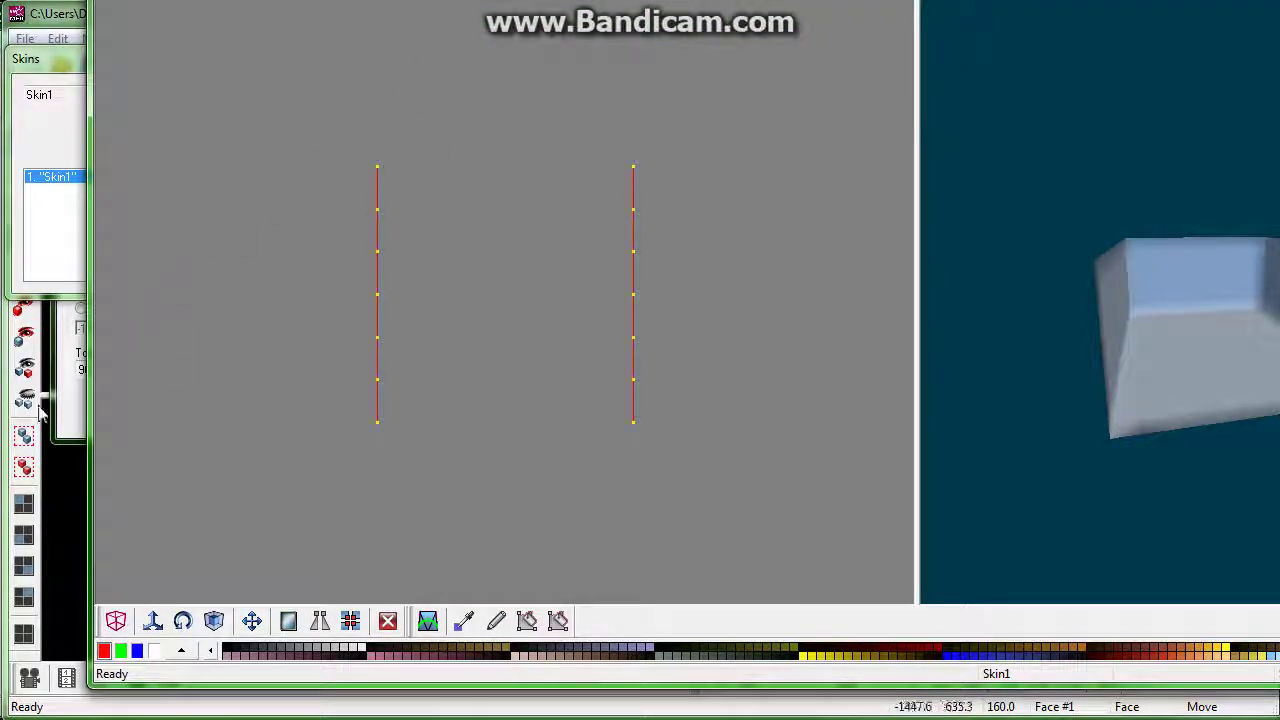
pyautogui.click(68, 422)
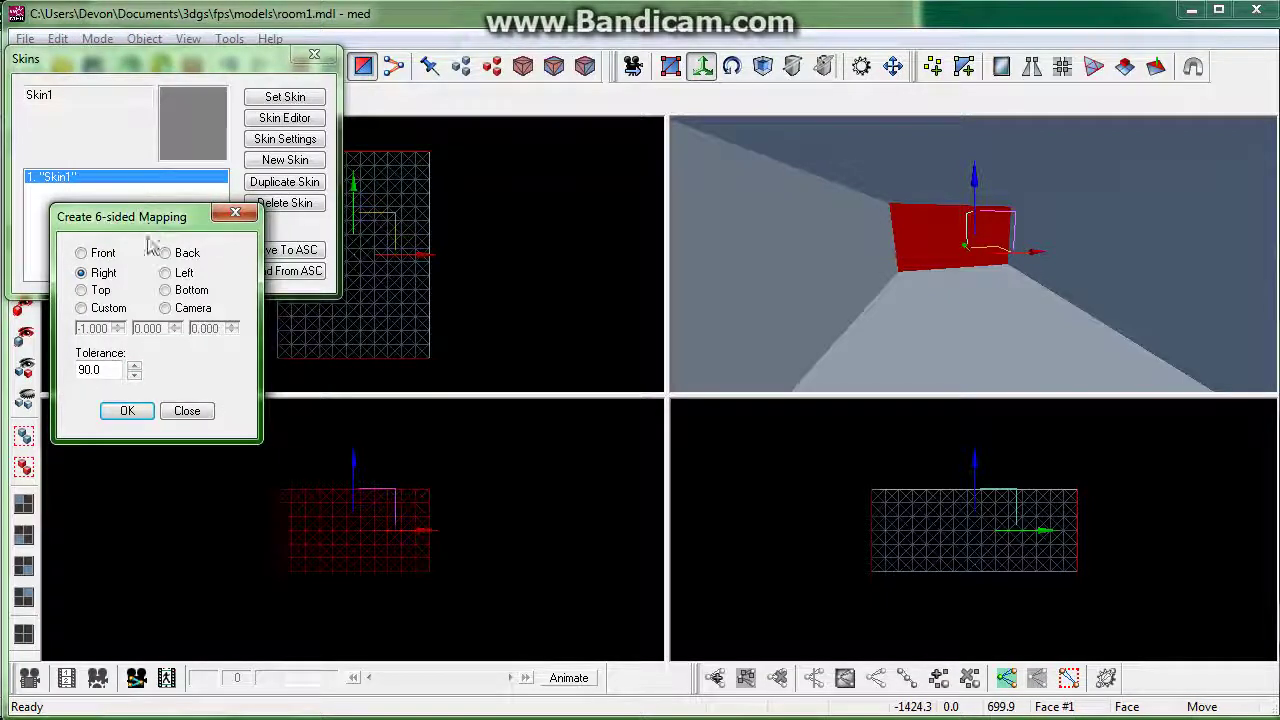
pyautogui.click(82, 253)
pyautogui.click(127, 410)
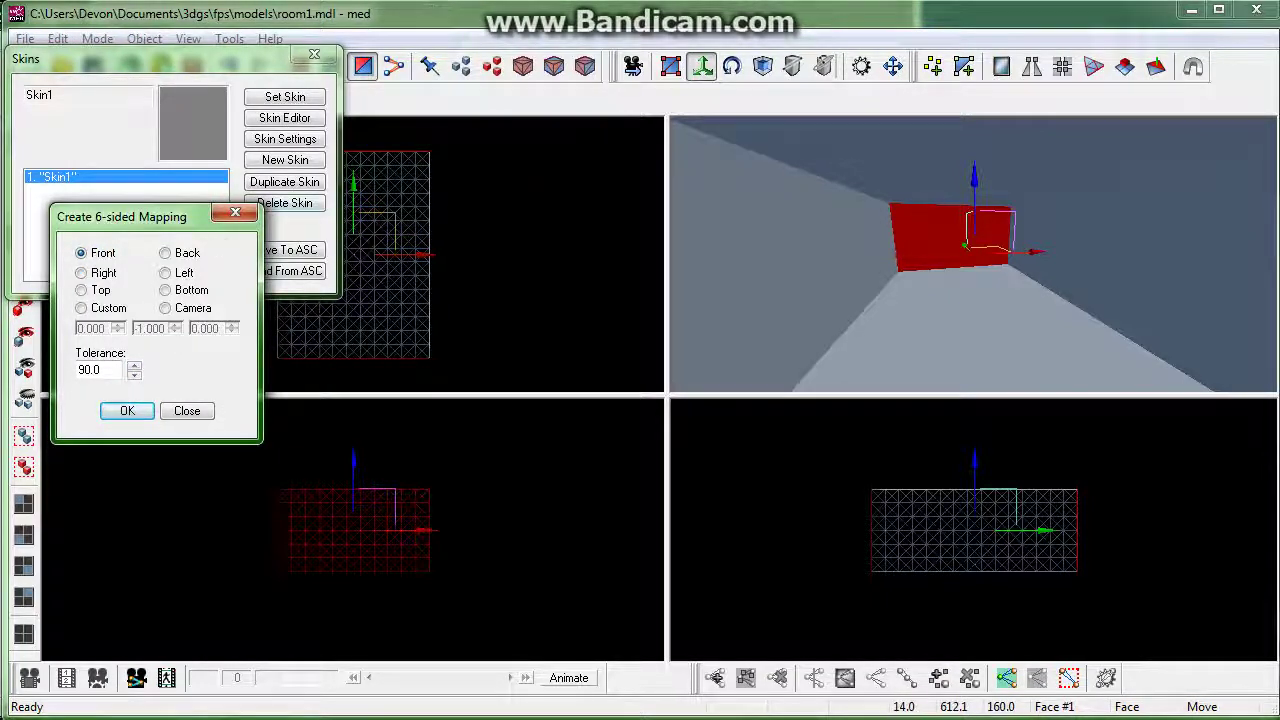
pyautogui.click(820, 3)
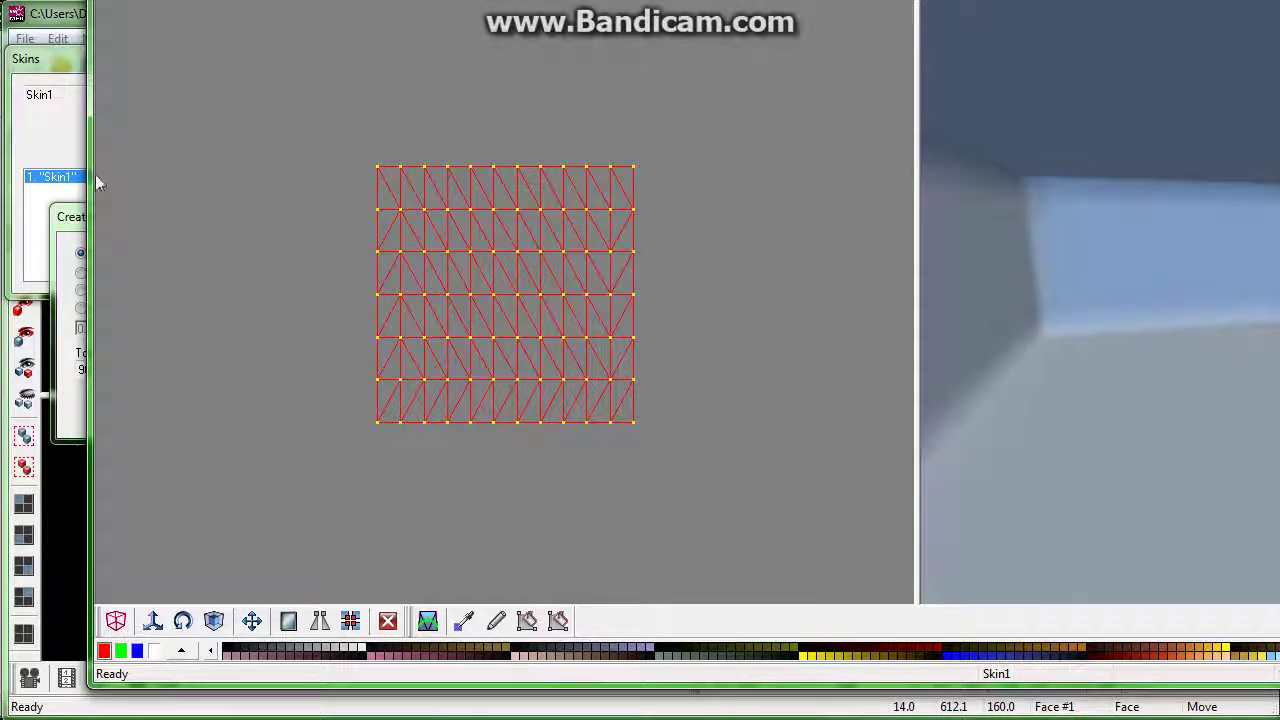
# - Generate a Back 6-sided mapping for the selected end walls and return to the full Skin Editor window
pyautogui.click(68, 216)
pyautogui.click(172, 252)
pyautogui.click(127, 410)
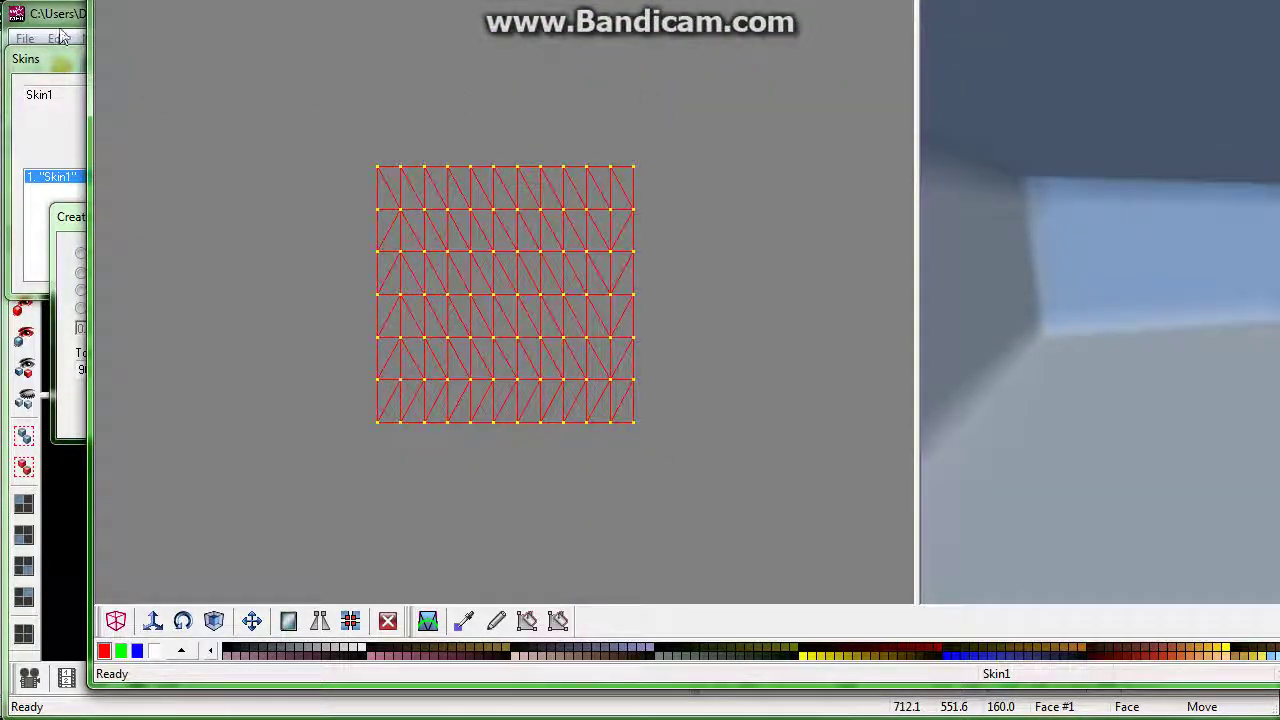
pyautogui.click(333, 75)
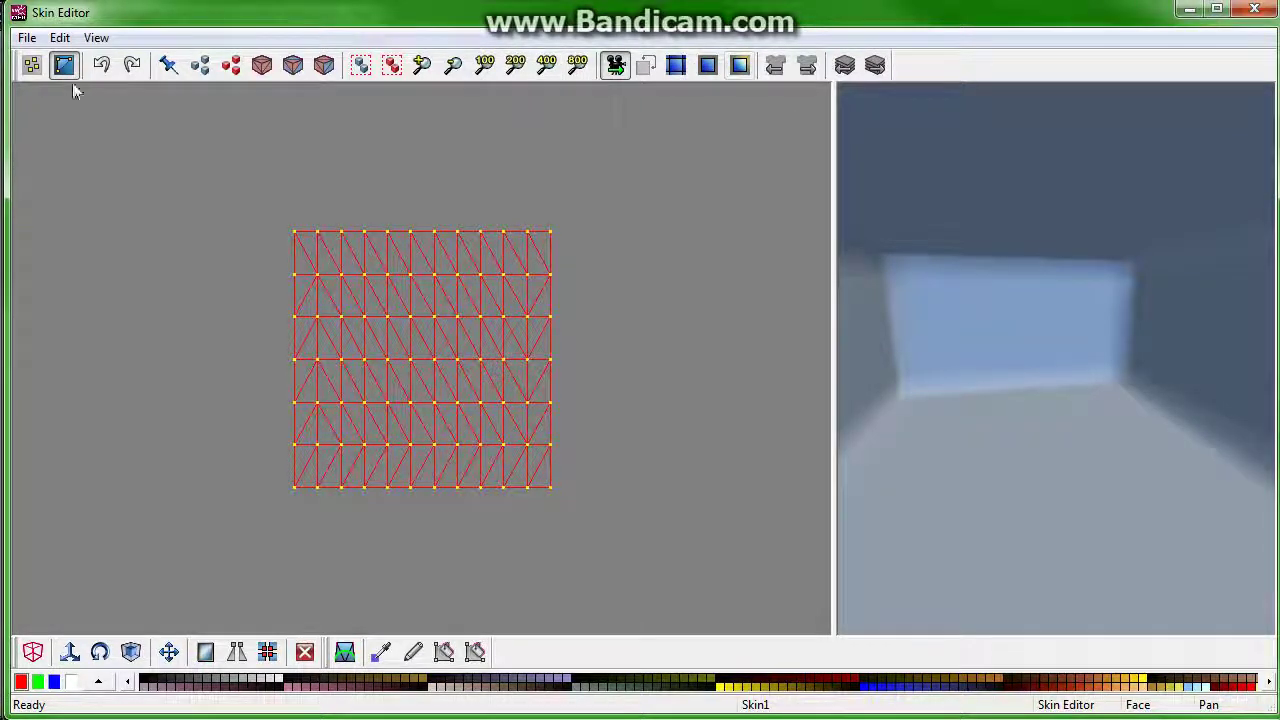
# - Limit moves to the horizontal axis, then detach the left five columns of end-wall skin faces and stack them on the right-hand columns
pyautogui.click(69, 652)
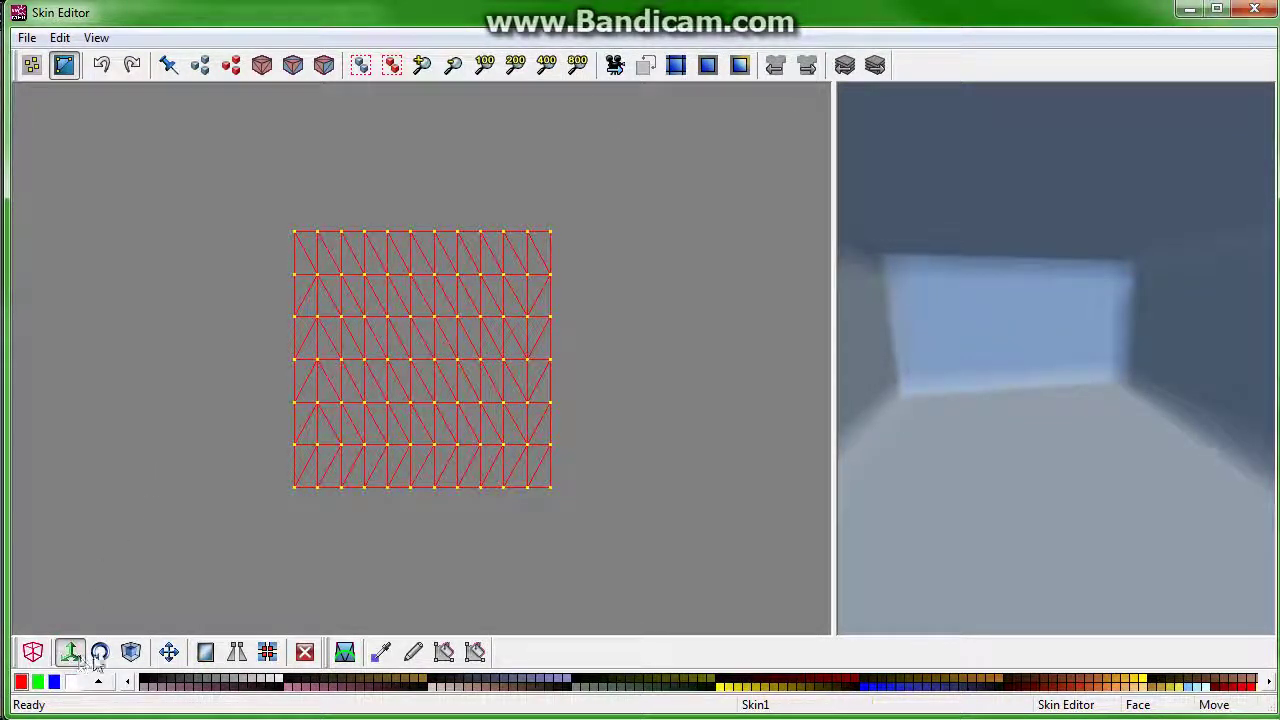
pyautogui.click(168, 652)
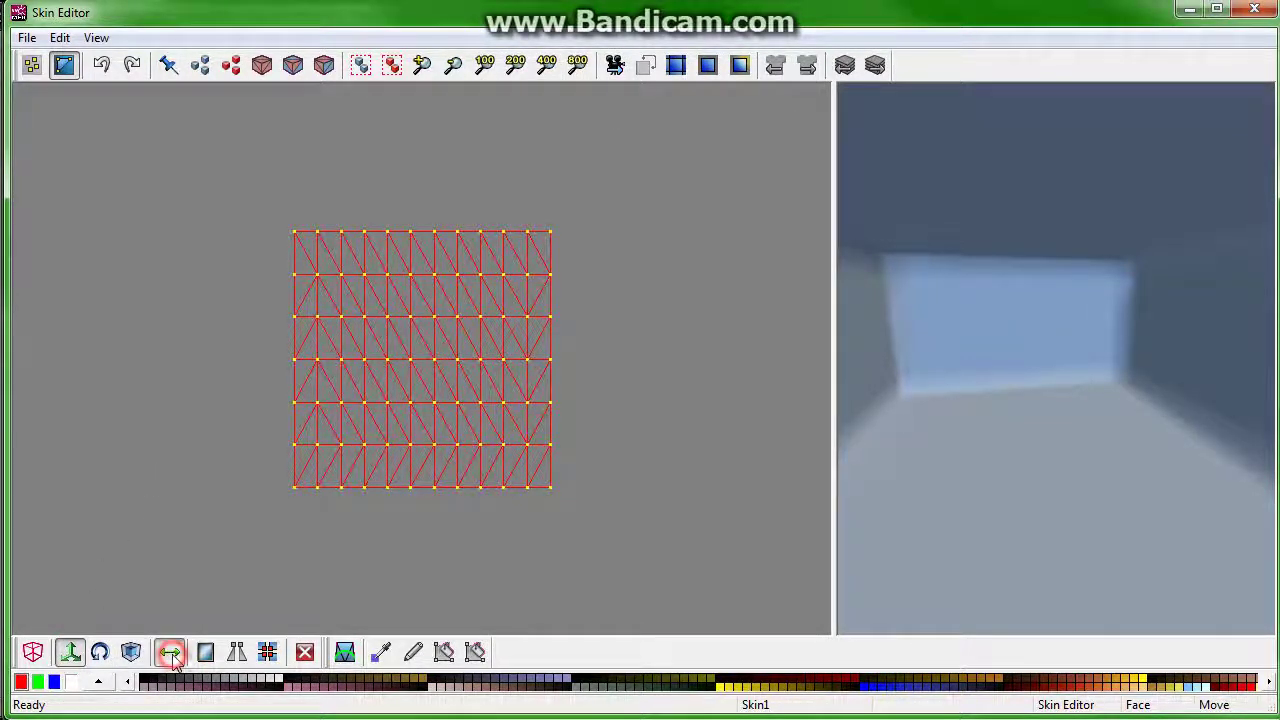
pyautogui.click(190, 165)
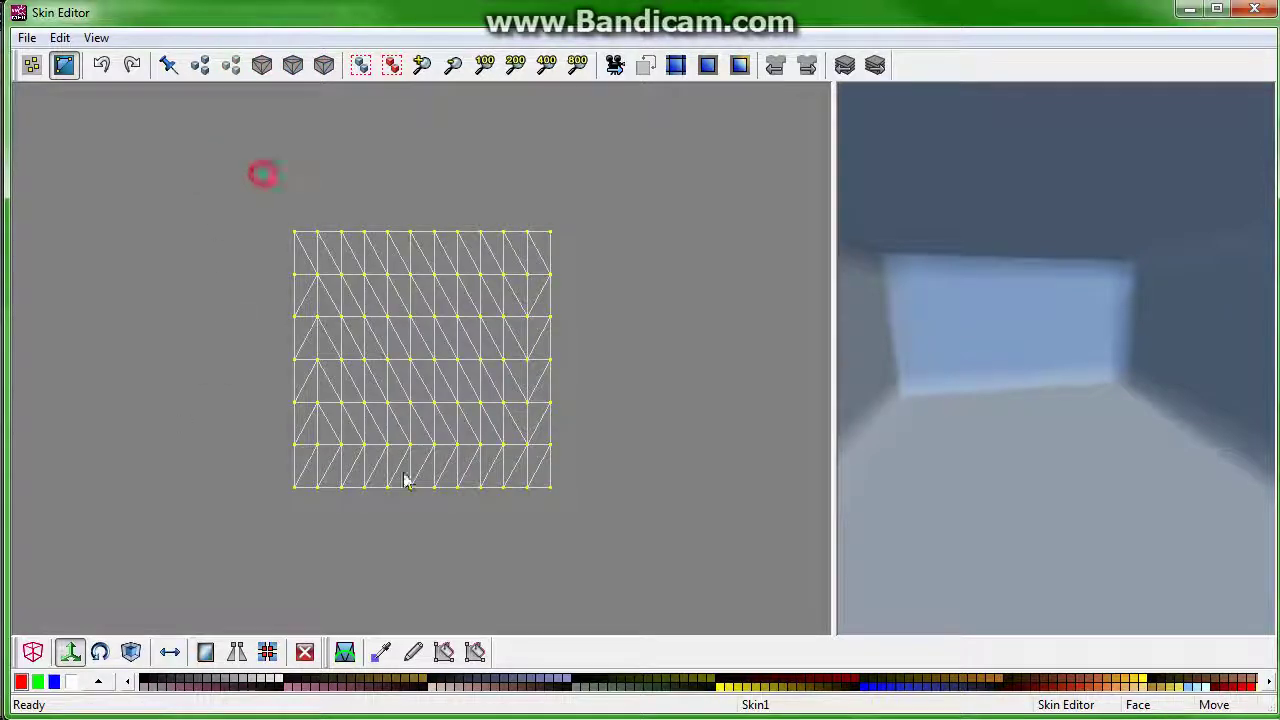
pyautogui.moveTo(404, 476); pyautogui.dragTo(427, 537)
pyautogui.click(234, 517)
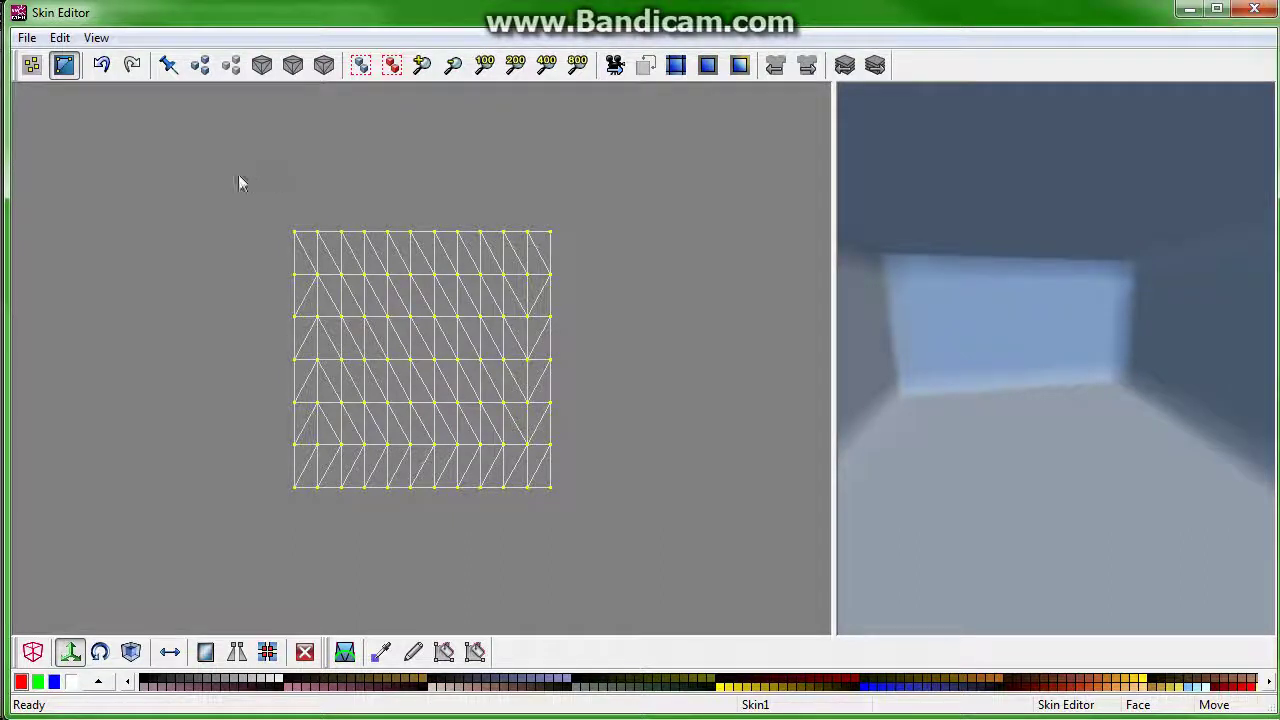
pyautogui.moveTo(208, 180)
pyautogui.mouseDown()
pyautogui.moveTo(389, 580)
pyautogui.moveTo(422, 562)
pyautogui.mouseUp()
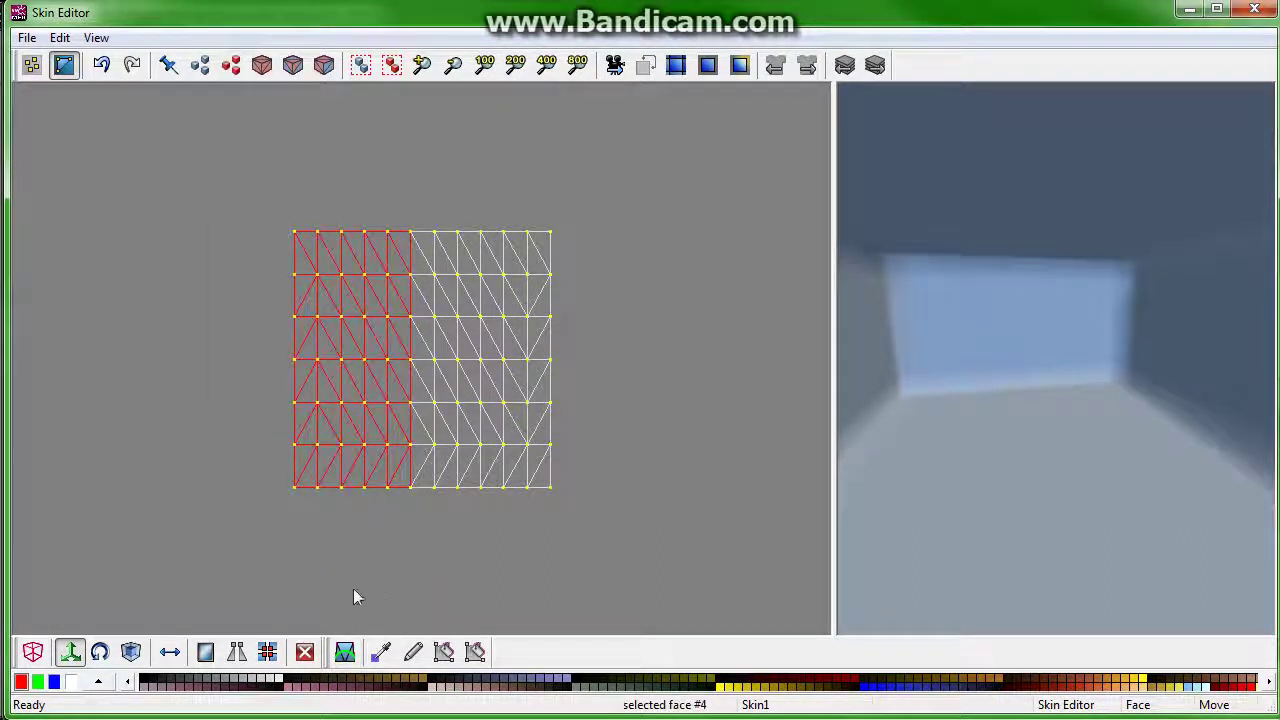
pyautogui.click(267, 655)
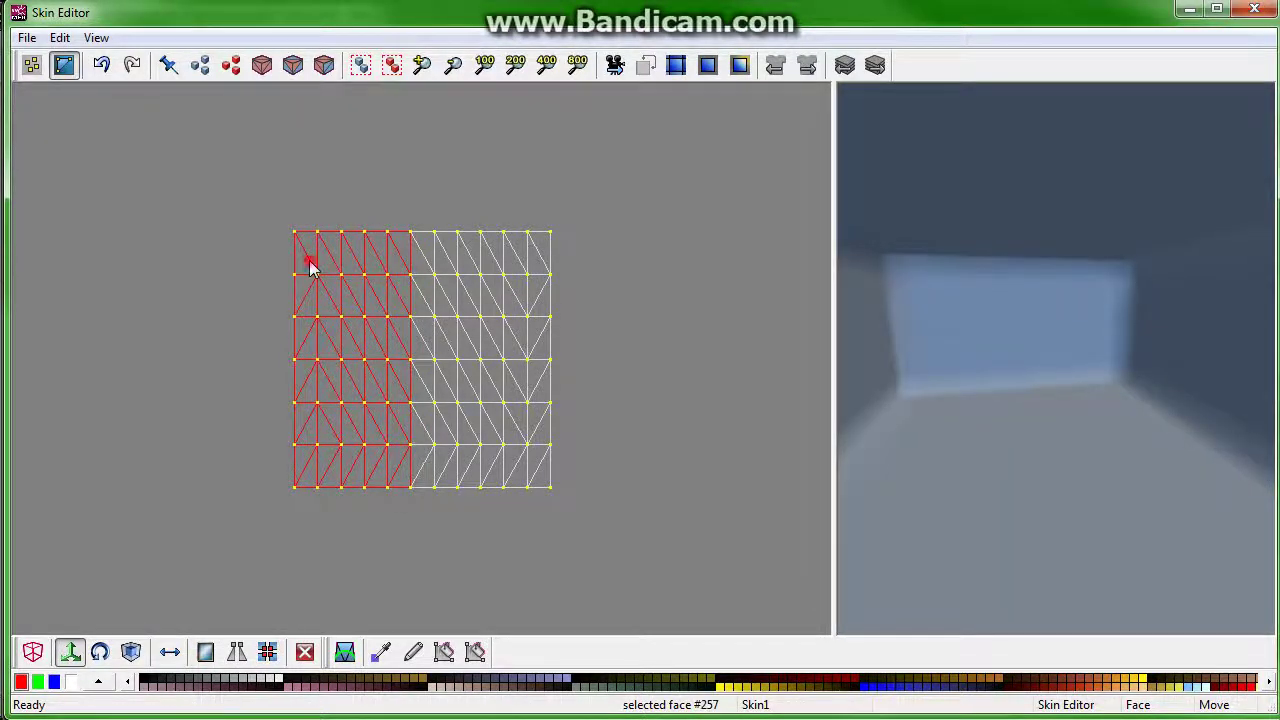
pyautogui.moveTo(306, 263); pyautogui.dragTo(425, 273)
pyautogui.click(311, 180)
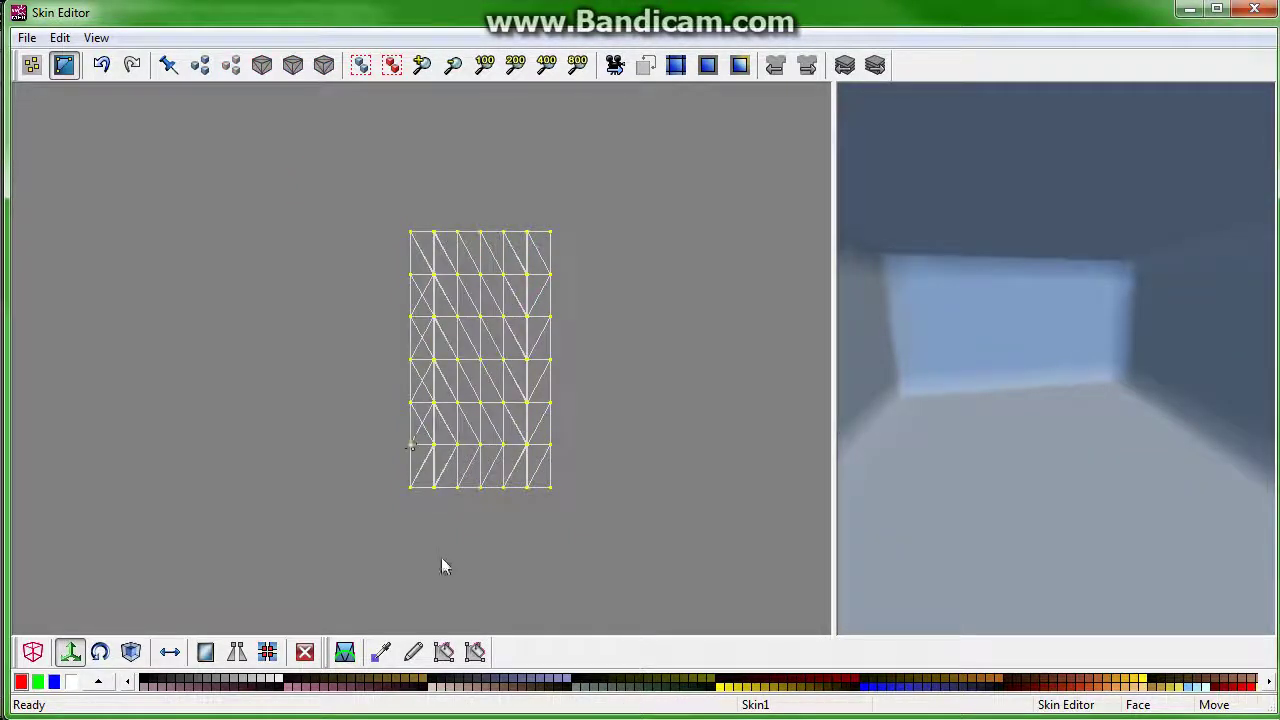
# - Detach the left half of the remaining skin-face columns and move it horizontally onto the right three columns
pyautogui.click(494, 532)
pyautogui.moveTo(453, 406); pyautogui.dragTo(320, 139)
pyautogui.click(267, 653)
pyautogui.moveTo(449, 380); pyautogui.dragTo(514, 367)
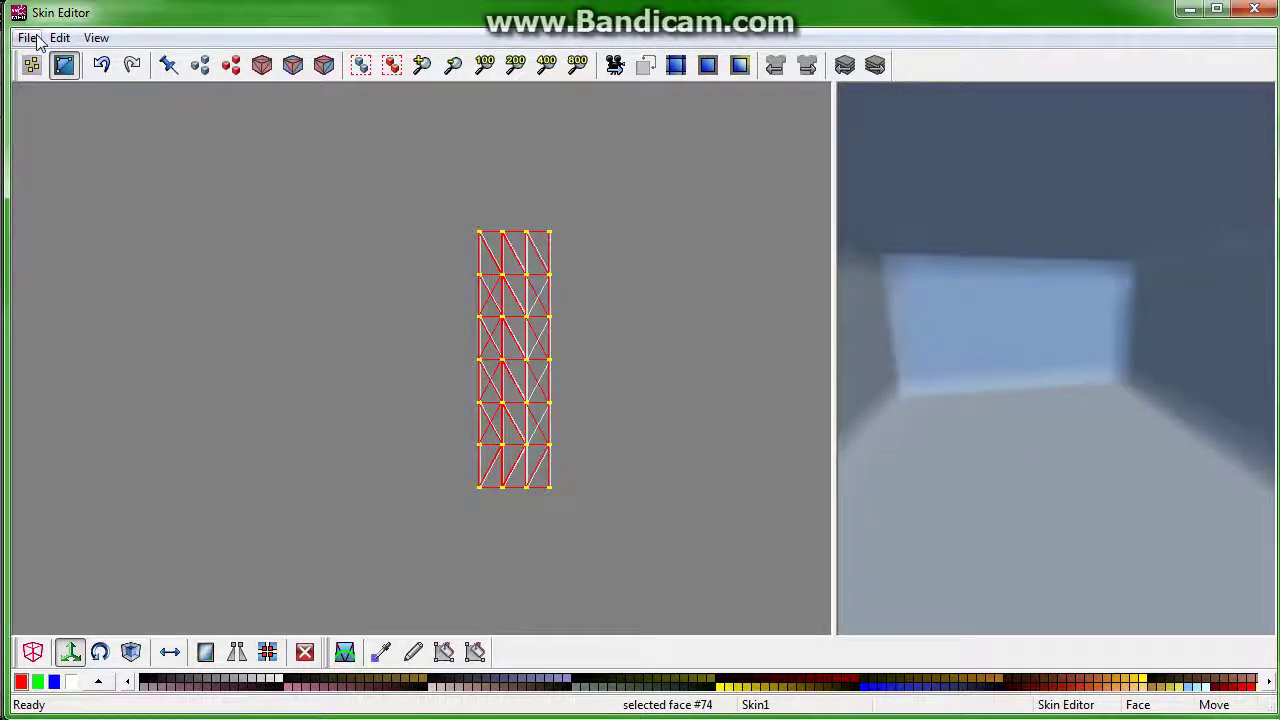
# - Enable the Texture option in the settings of Skin1 and close the settings
pyautogui.click(36, 36)
pyautogui.moveTo(55, 40)
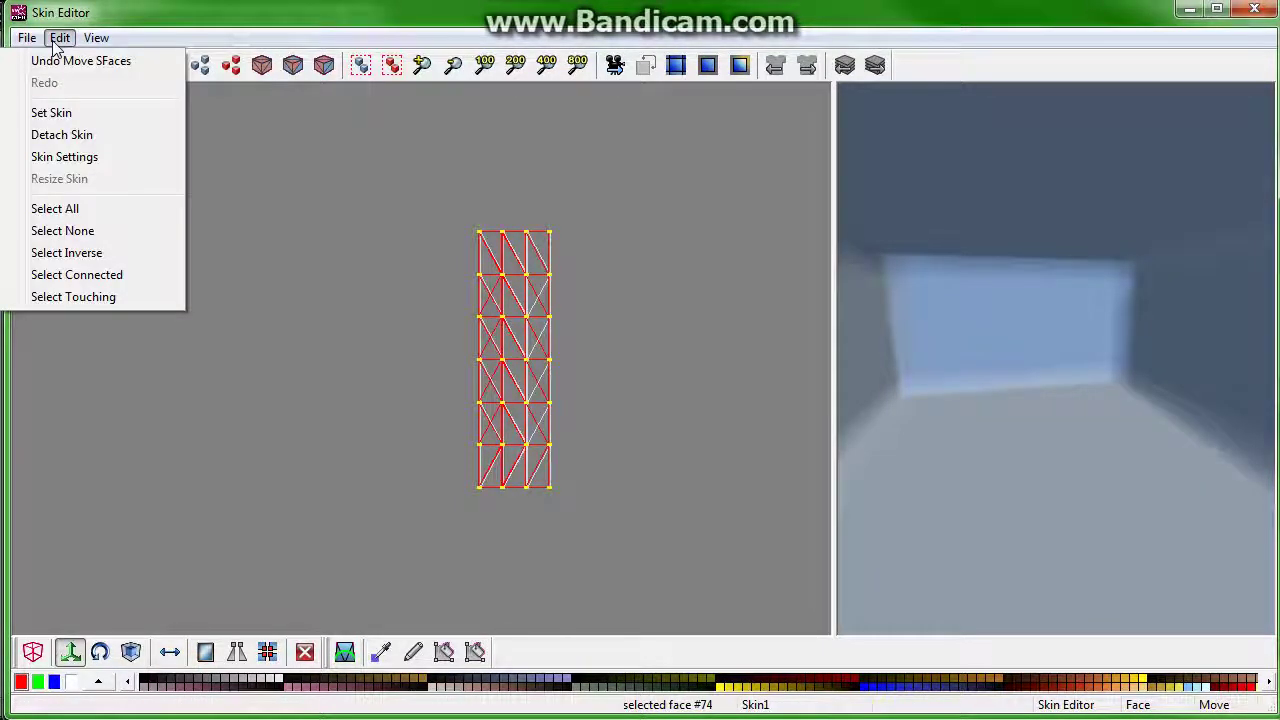
pyautogui.click(60, 157)
pyautogui.click(576, 398)
pyautogui.click(604, 421)
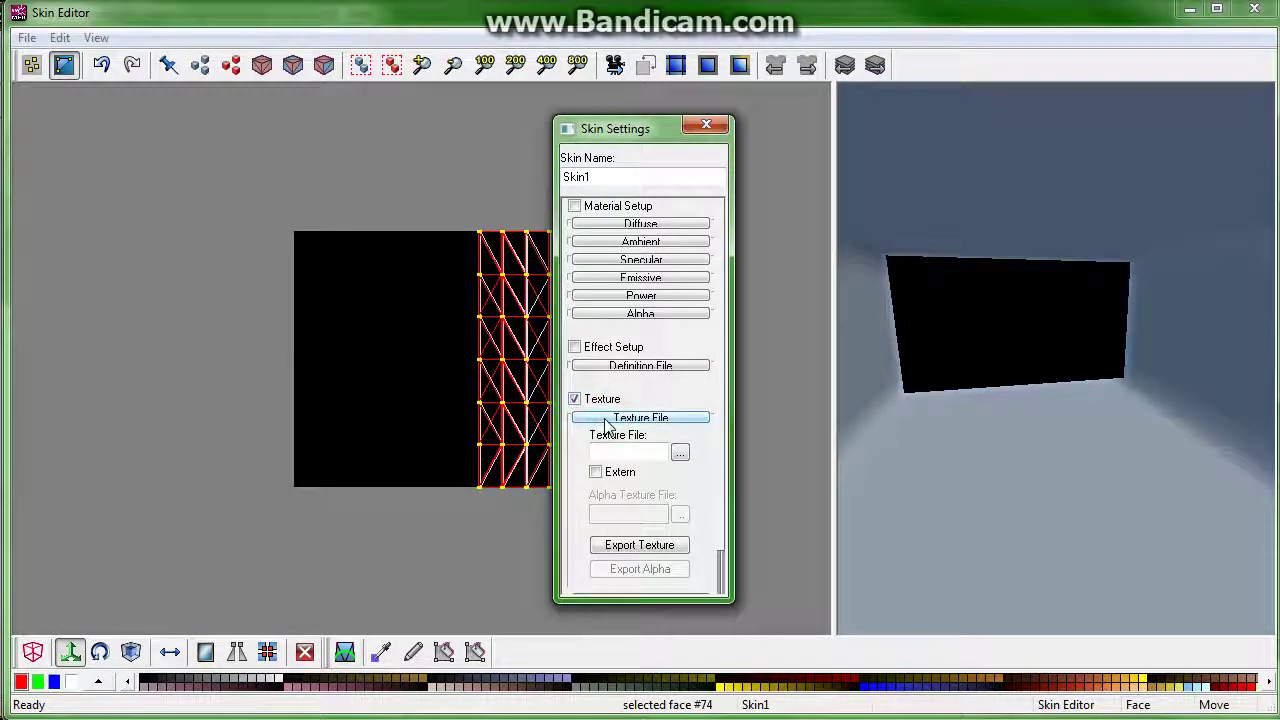
pyautogui.click(610, 417)
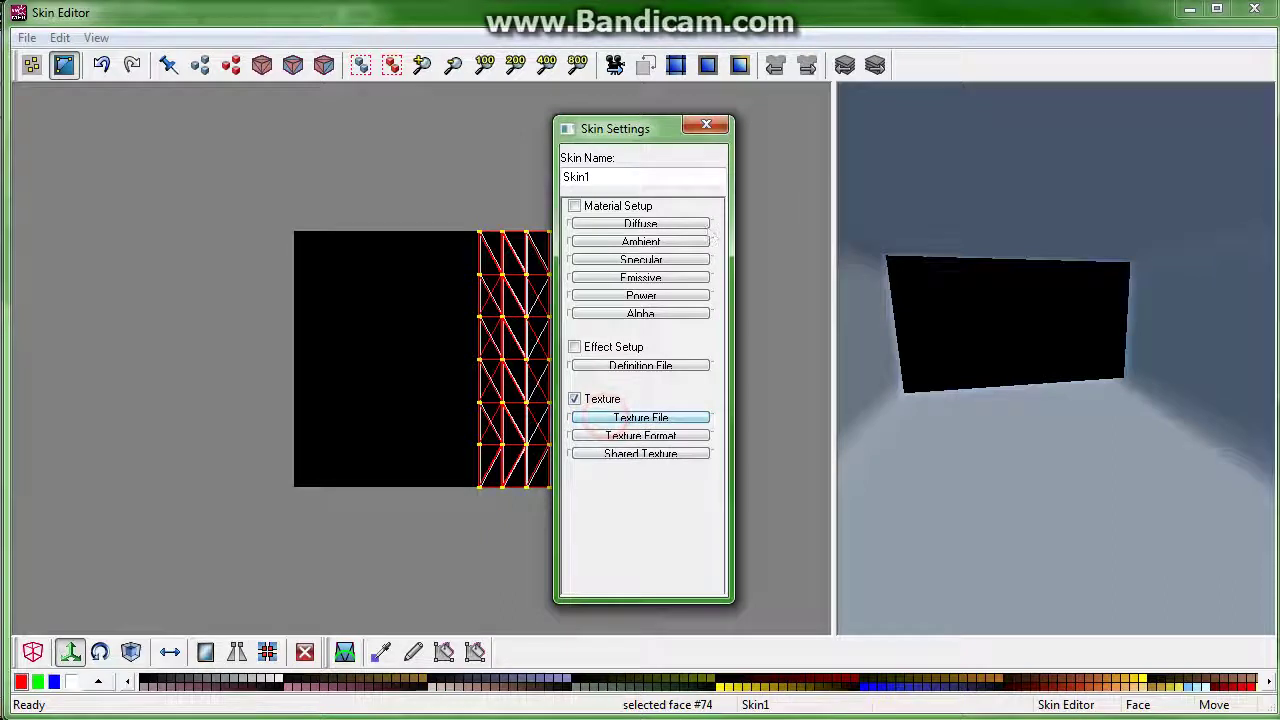
pyautogui.click(706, 124)
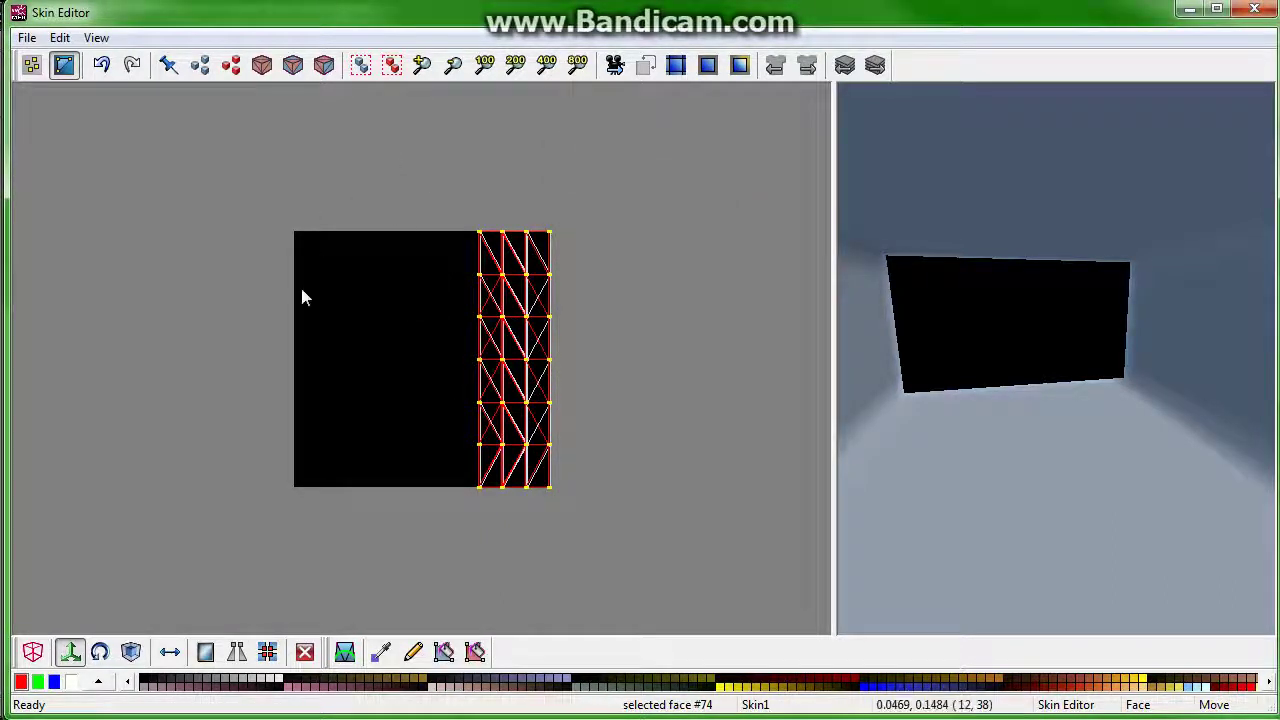
# - Move the leftmost skin-face column onto its neighbour twice, stacking all the end-wall faces in the far-right column
pyautogui.click(437, 163)
pyautogui.moveTo(440, 209); pyautogui.dragTo(502, 515)
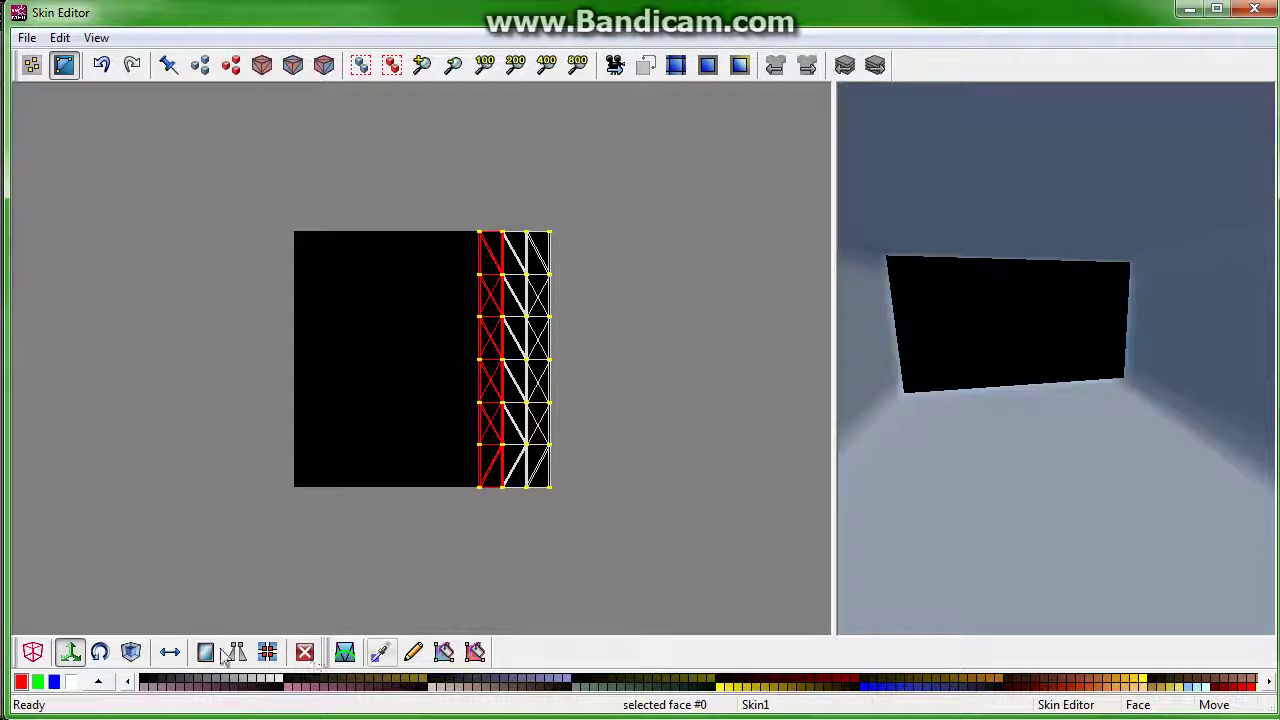
pyautogui.moveTo(480, 405); pyautogui.dragTo(535, 388)
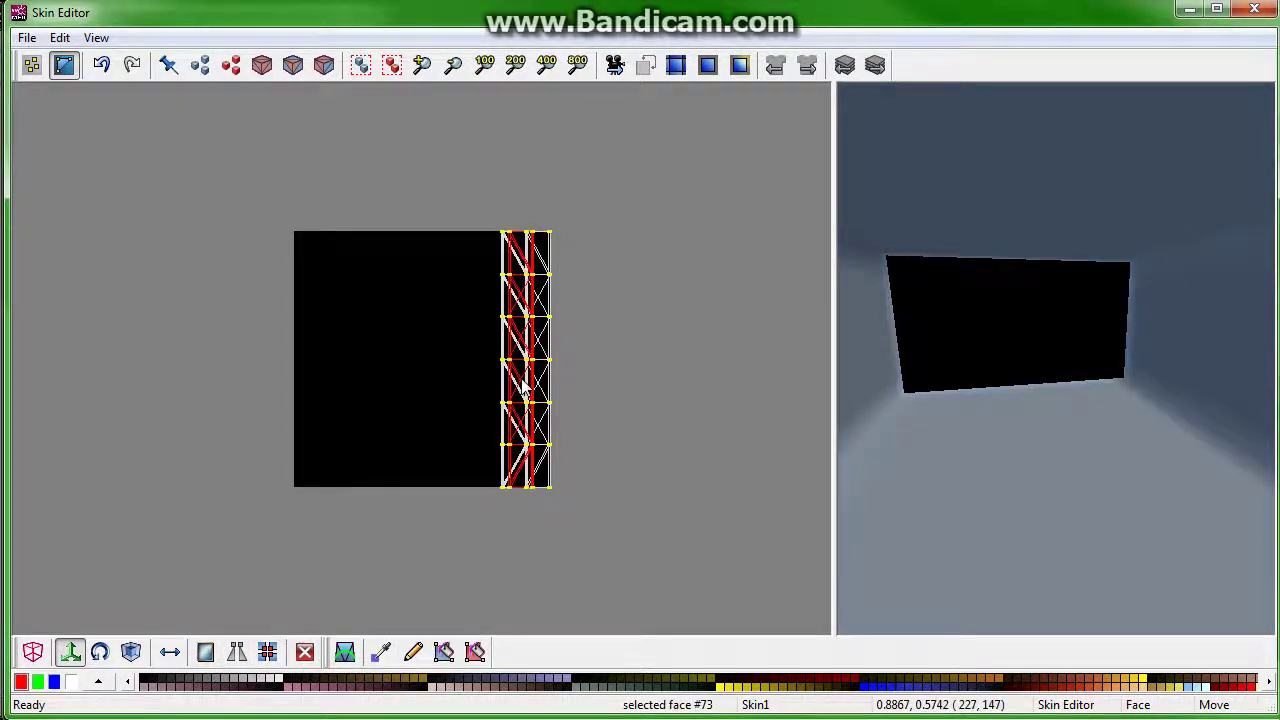
pyautogui.click(471, 191)
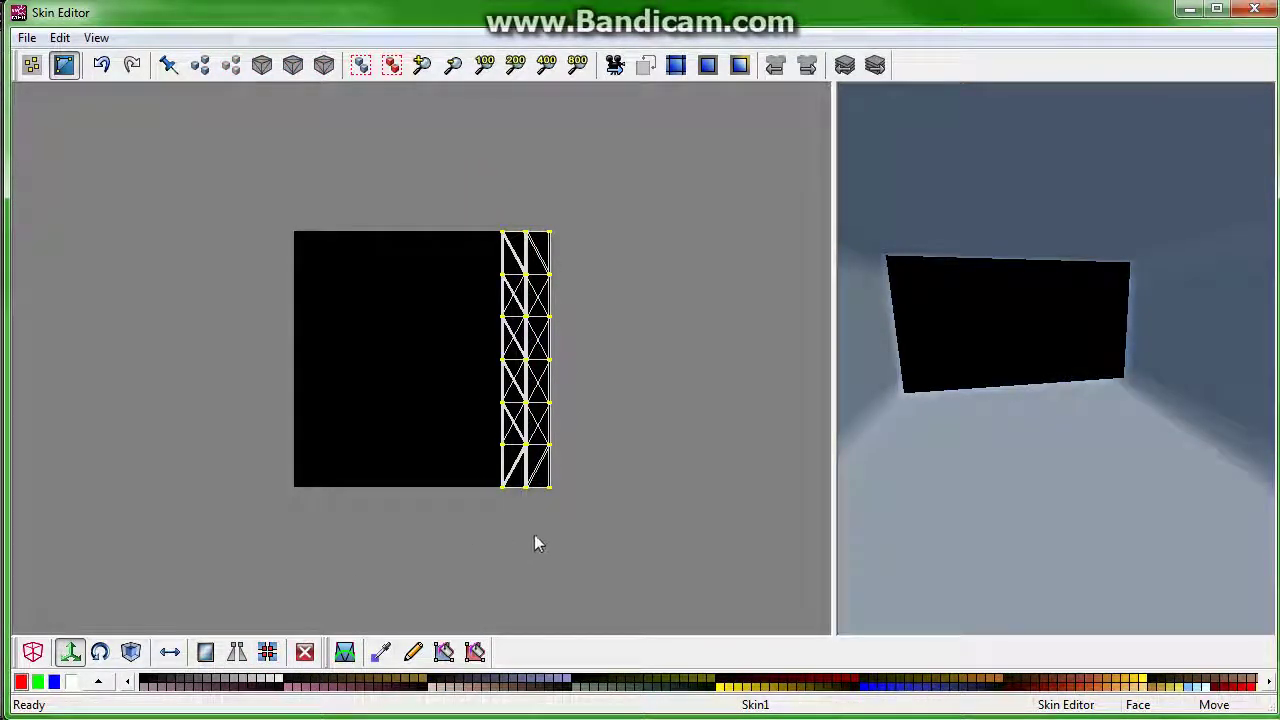
pyautogui.moveTo(531, 509); pyautogui.dragTo(420, 126)
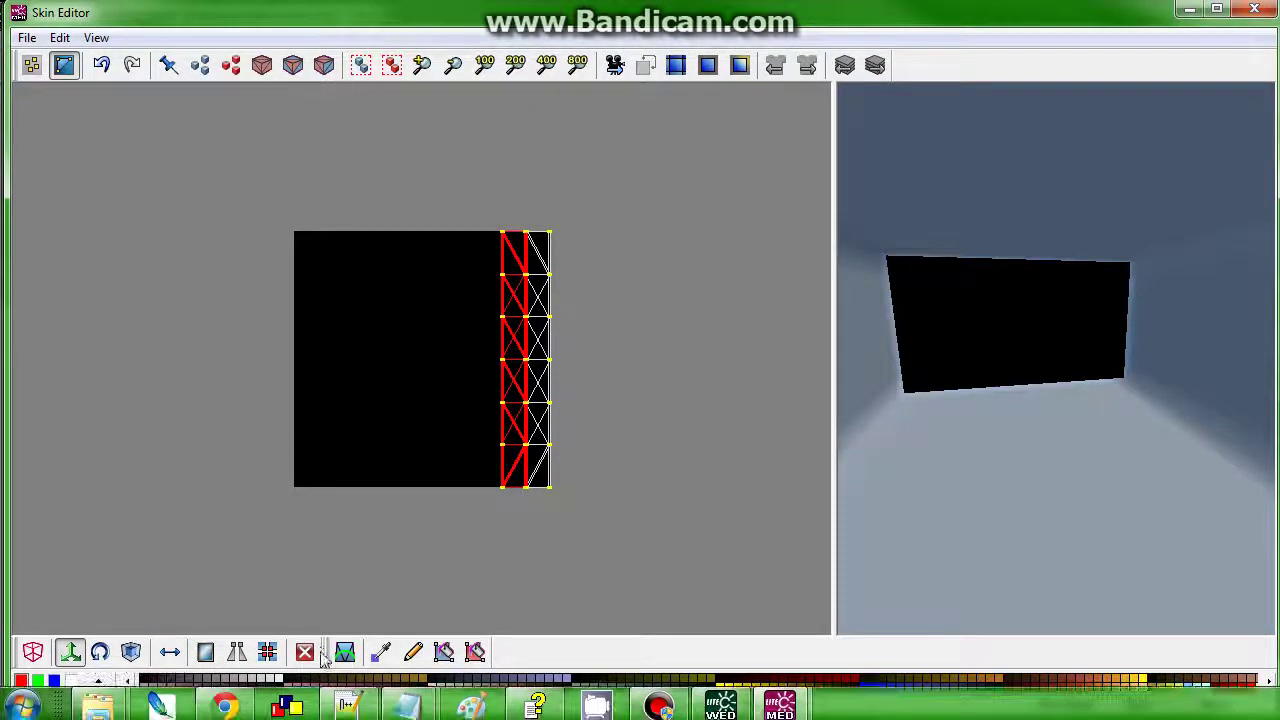
pyautogui.moveTo(492, 478); pyautogui.dragTo(534, 451)
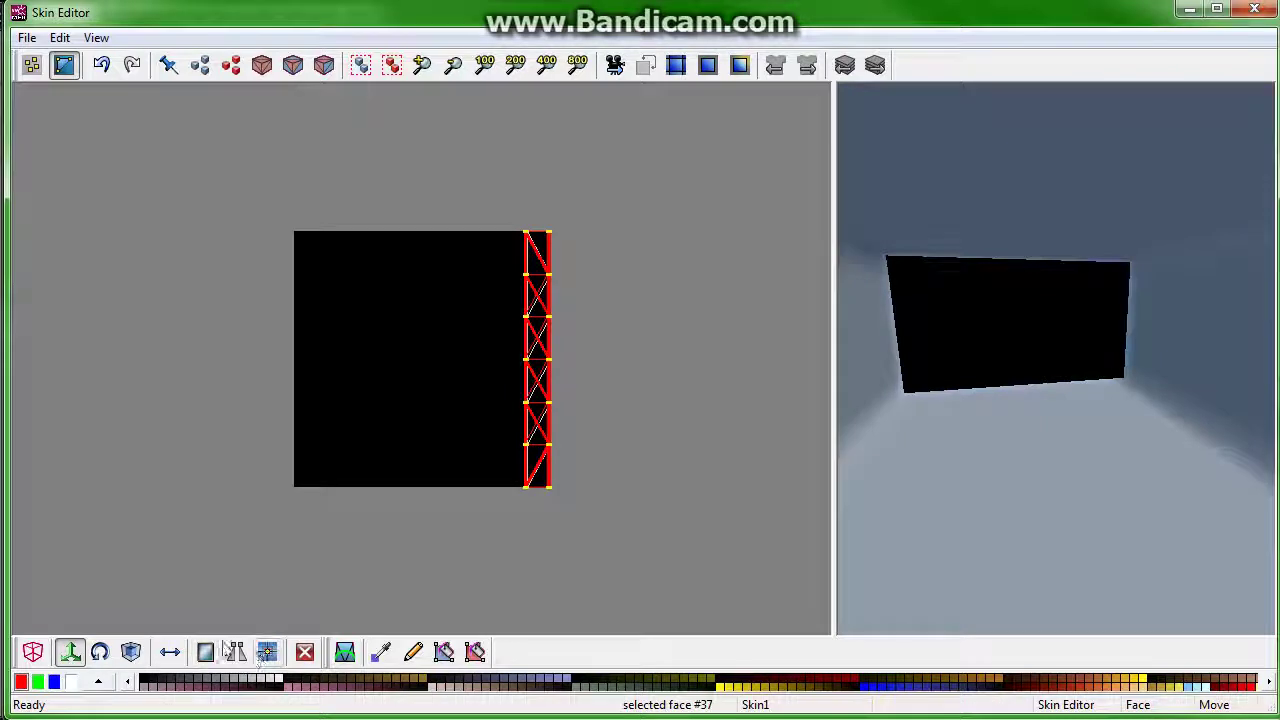
# - Limit moves to the vertical axis, then detach the faces below the column's top row and move them up one row
pyautogui.click(169, 652)
pyautogui.click(568, 550)
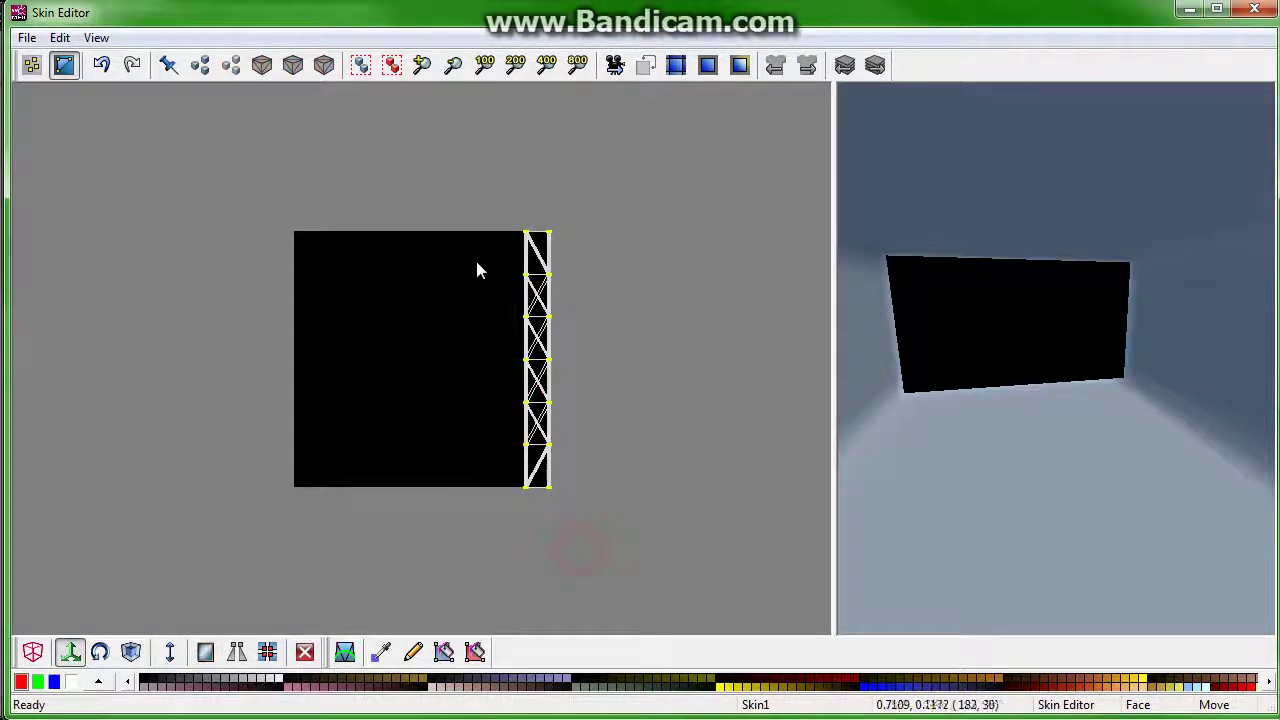
pyautogui.moveTo(476, 261); pyautogui.dragTo(475, 256)
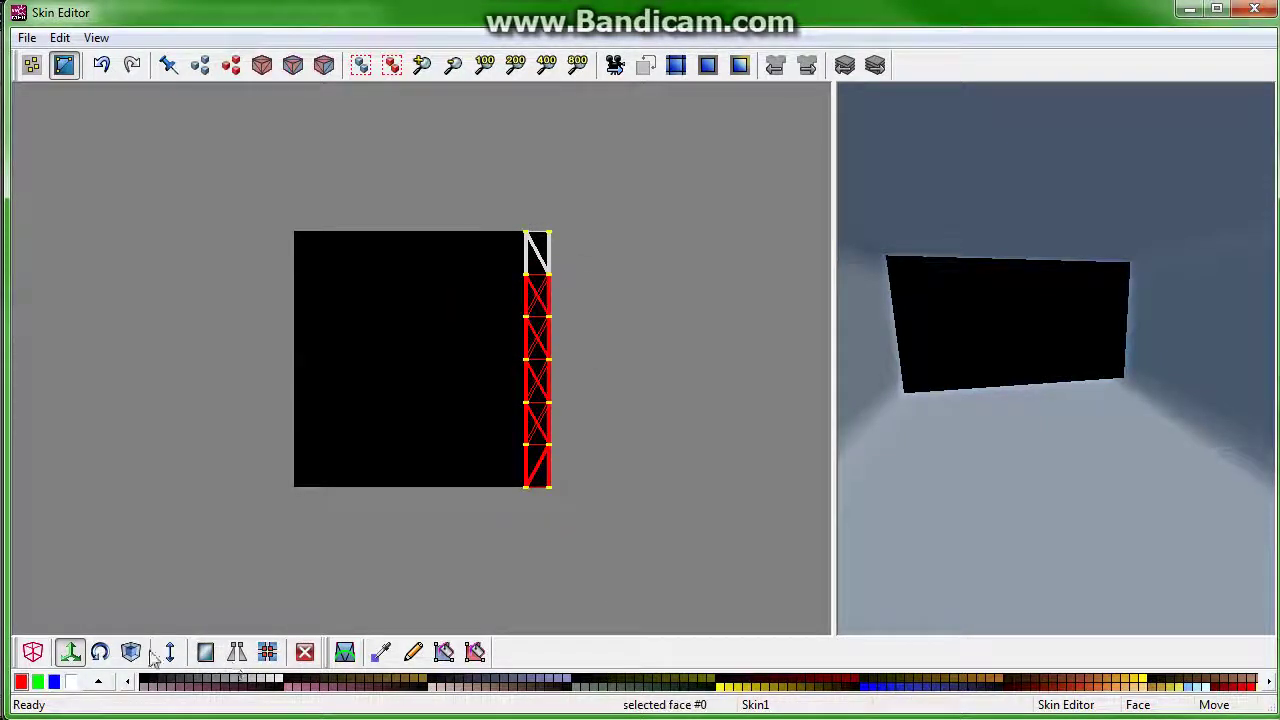
pyautogui.moveTo(569, 345); pyautogui.dragTo(262, 525)
pyautogui.click(573, 263)
pyautogui.click(270, 652)
pyautogui.click(272, 655)
pyautogui.moveTo(526, 329); pyautogui.dragTo(537, 288)
pyautogui.click(571, 261)
# - Detach the lower rows of the stacked column and move them up so the column spans three rows
pyautogui.moveTo(614, 429); pyautogui.dragTo(466, 243)
pyautogui.click(267, 652)
pyautogui.moveTo(536, 350)
pyautogui.mouseDown()
pyautogui.moveTo(532, 300)
pyautogui.moveTo(532, 313)
pyautogui.mouseUp()
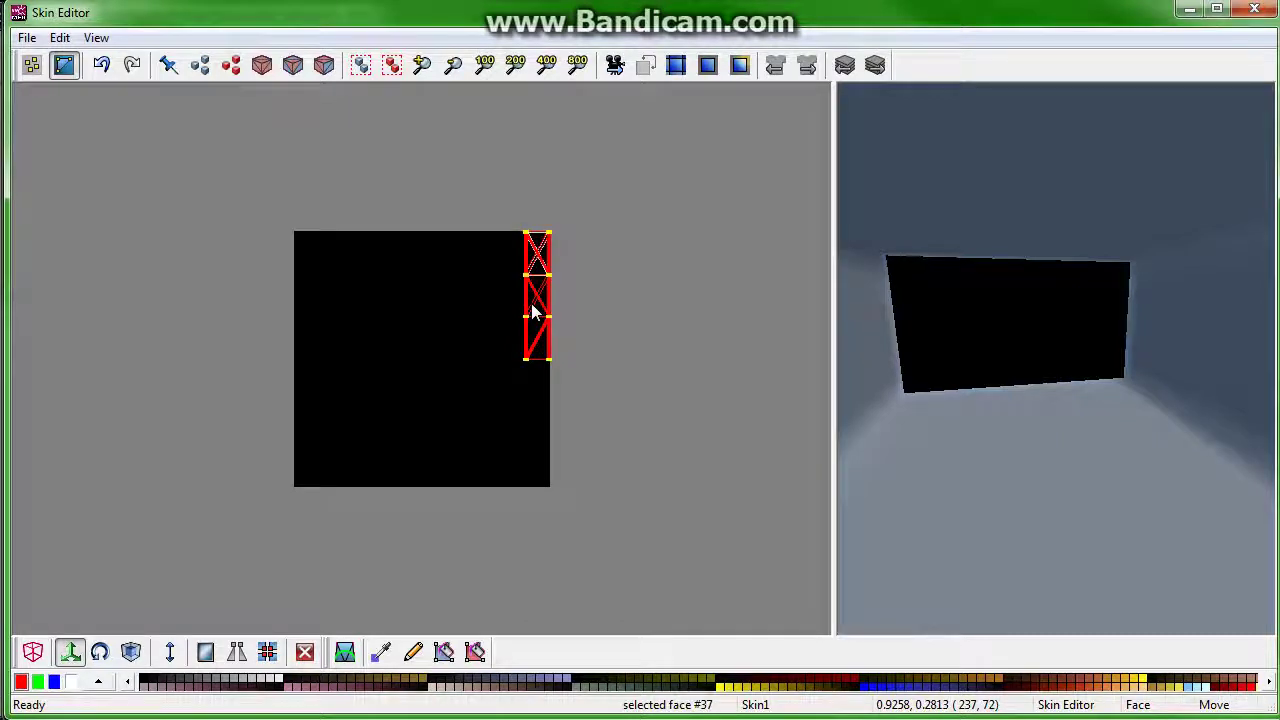
pyautogui.click(610, 376)
# - Move the remaining lower rows up one row at a time until all end-wall faces overlap in the top-right cell
pyautogui.moveTo(482, 261); pyautogui.dragTo(637, 456)
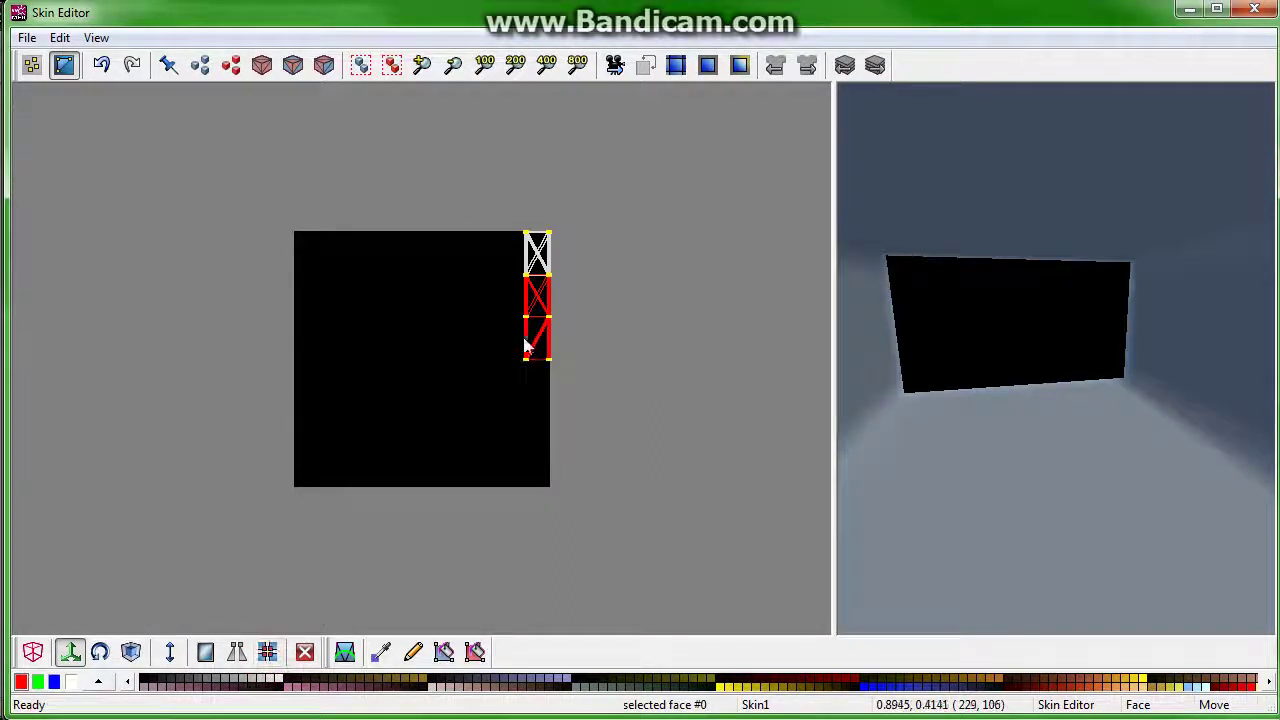
pyautogui.moveTo(531, 343); pyautogui.dragTo(538, 296)
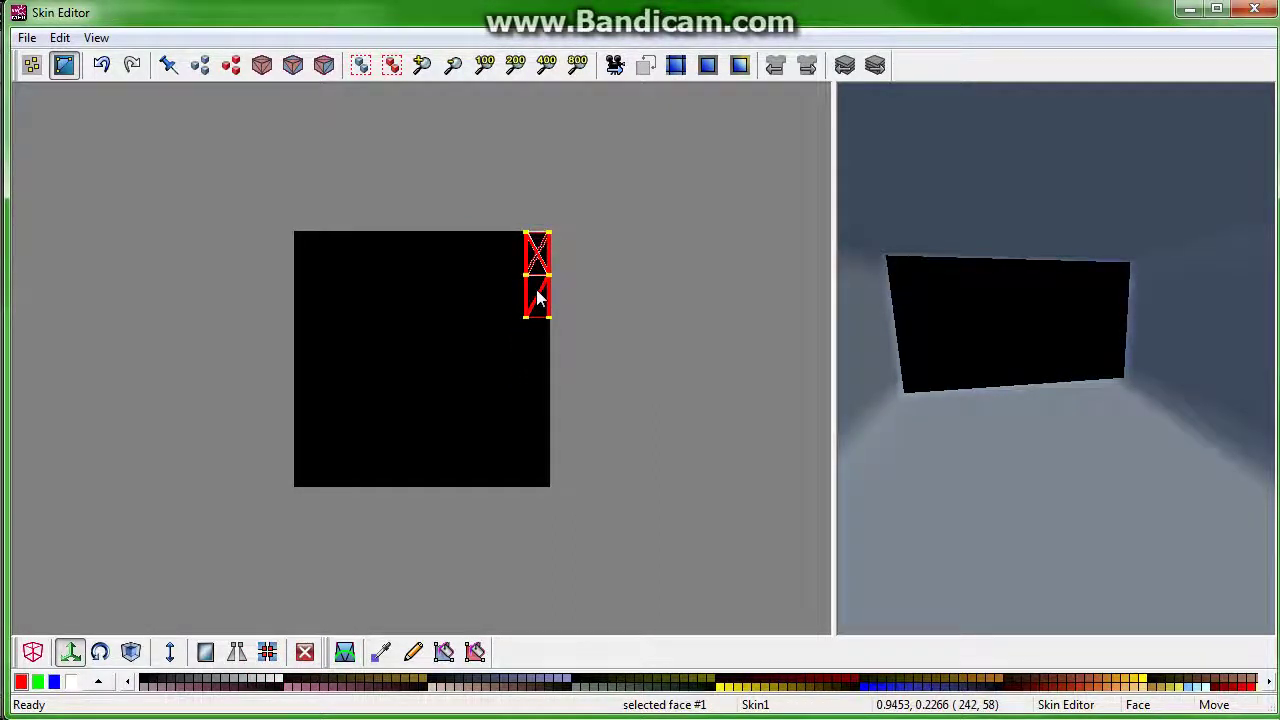
pyautogui.click(440, 376)
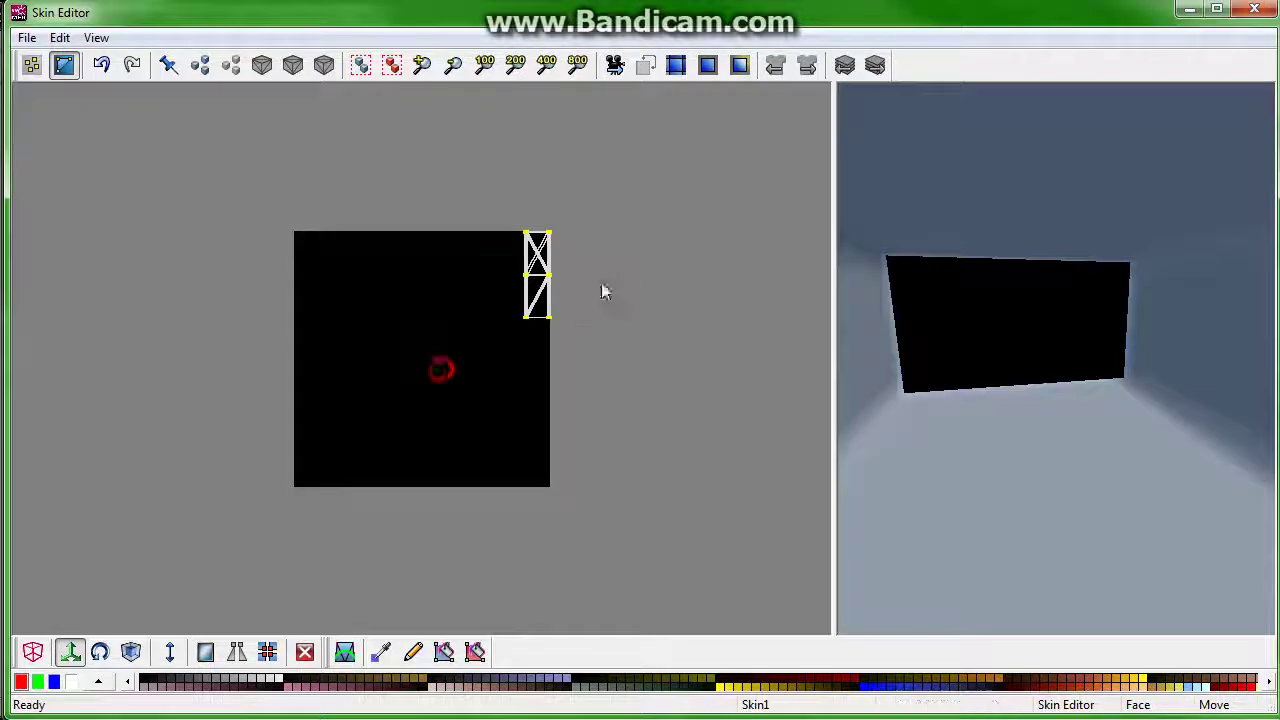
pyautogui.moveTo(607, 287); pyautogui.dragTo(618, 260)
pyautogui.click(265, 652)
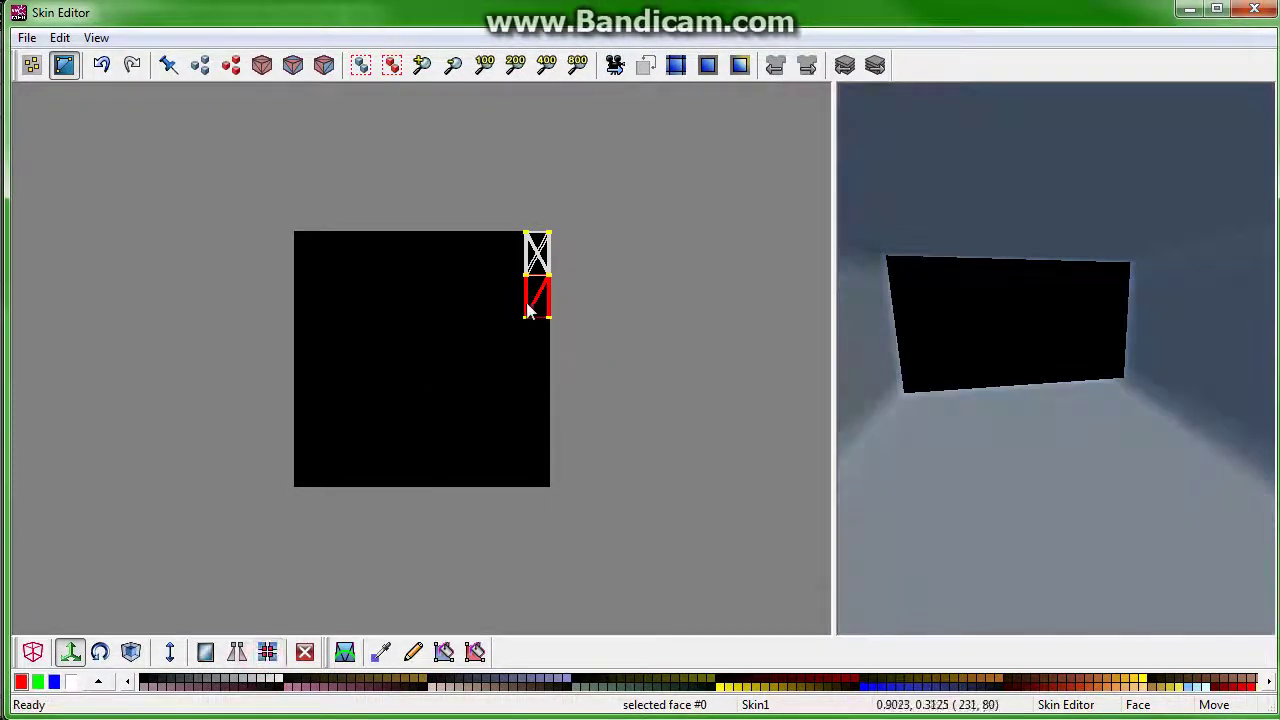
pyautogui.moveTo(529, 311); pyautogui.dragTo(536, 268)
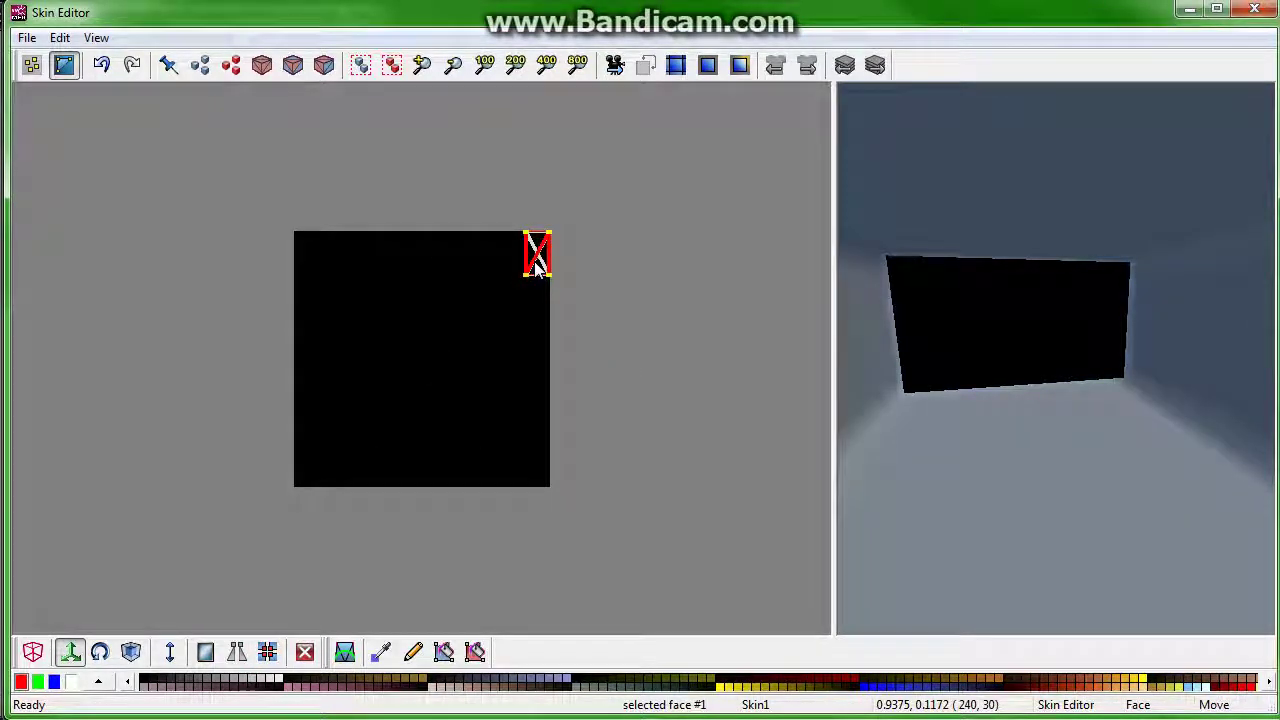
pyautogui.click(489, 337)
# - Move the stacked end-wall cell diagonally off the texture to its upper right and check the walls in the 3D preview
pyautogui.click(535, 247)
pyautogui.click(170, 652)
pyautogui.moveTo(539, 254); pyautogui.dragTo(601, 180)
pyautogui.click(574, 306)
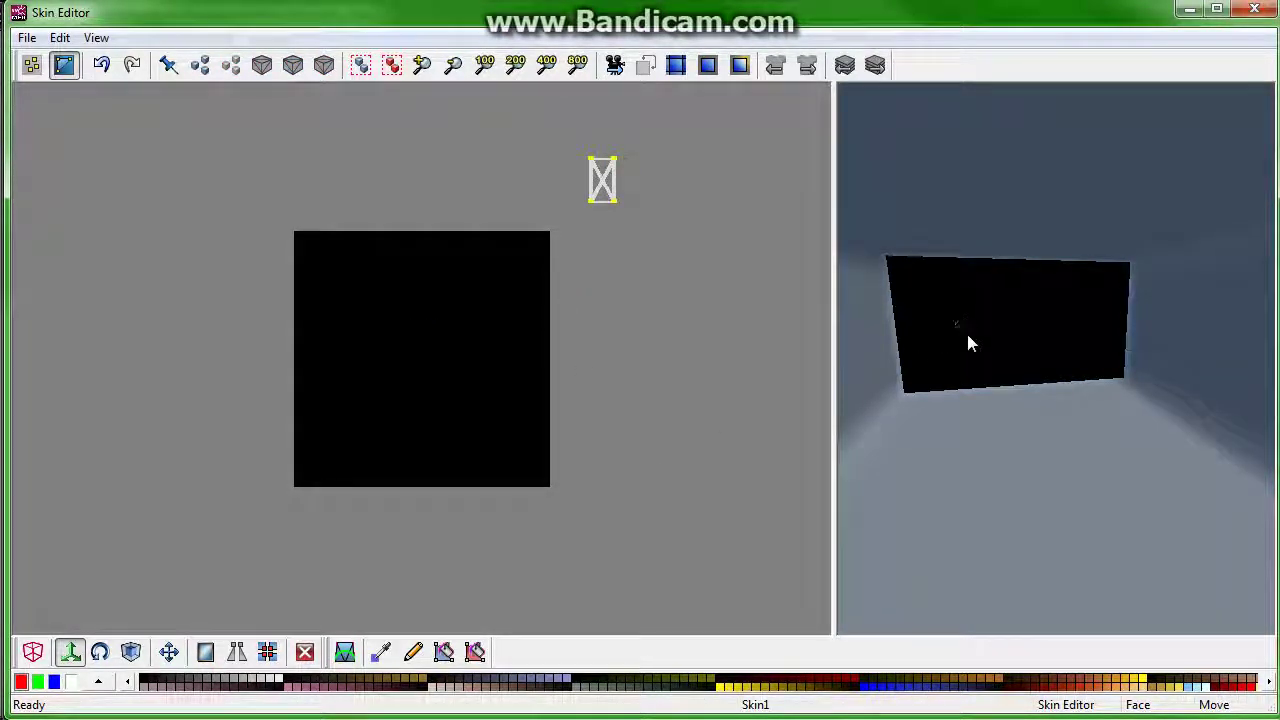
pyautogui.moveTo(954, 352); pyautogui.dragTo(757, 351, button='right')
pyautogui.moveTo(757, 351); pyautogui.dragTo(840, 347)
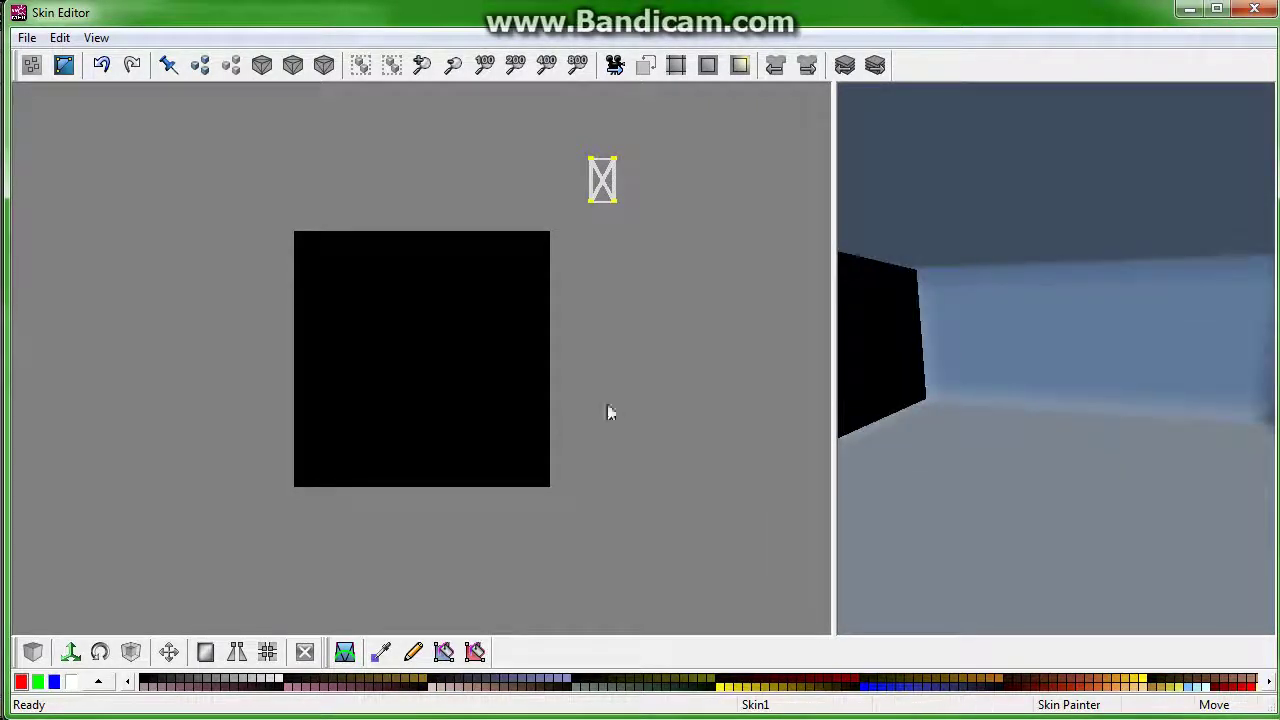
# - Switch to the main MED window, deselect the end walls and select the room's two side walls
pyautogui.hotkey('alt', 'Tab')
pyautogui.click(539, 279)
pyautogui.moveTo(505, 423); pyautogui.dragTo(426, 630)
pyautogui.moveTo(265, 469); pyautogui.dragTo(281, 609)
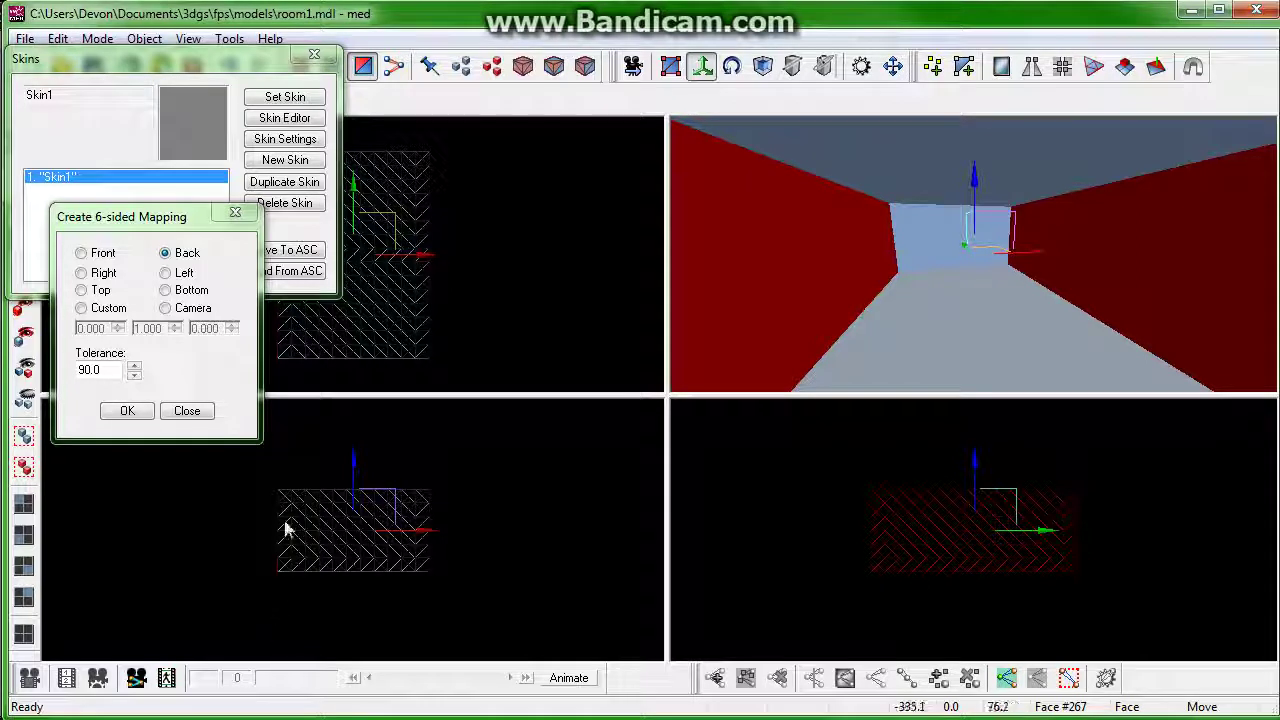
# - Generate a Right and then a Left 6-sided mapping for the selected side walls
pyautogui.click(81, 273)
pyautogui.click(126, 411)
pyautogui.click(165, 273)
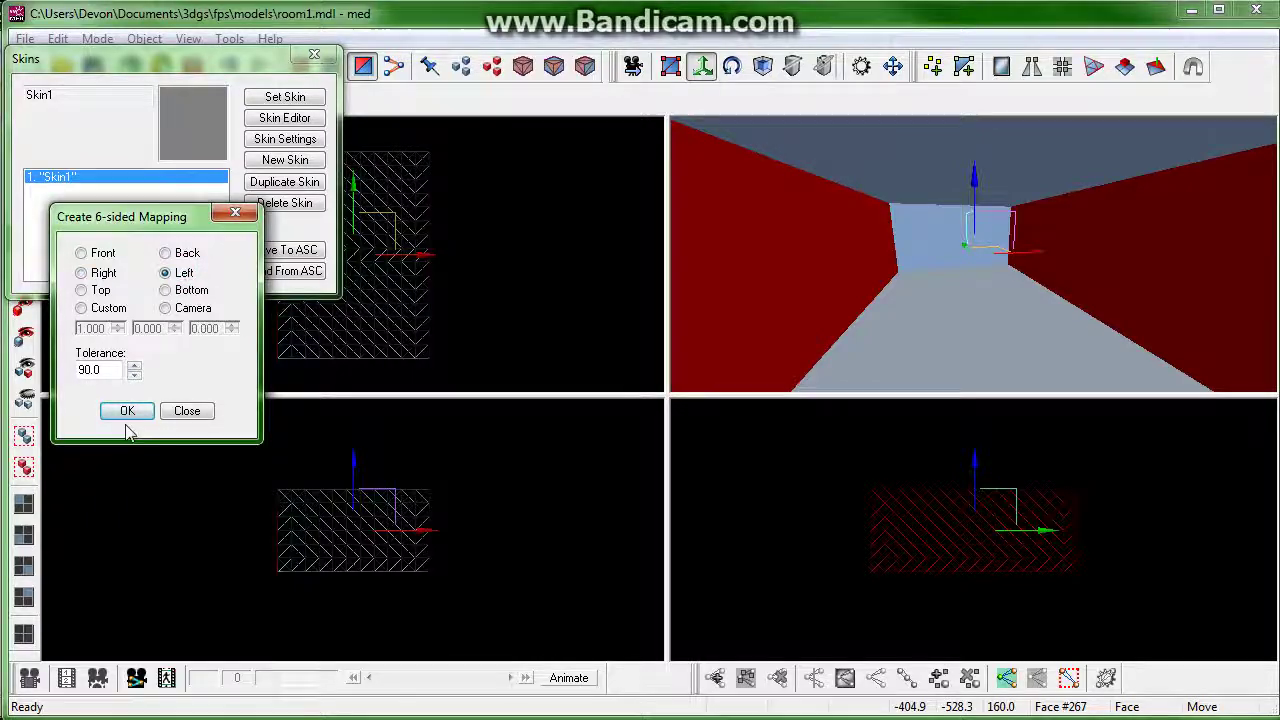
pyautogui.click(126, 414)
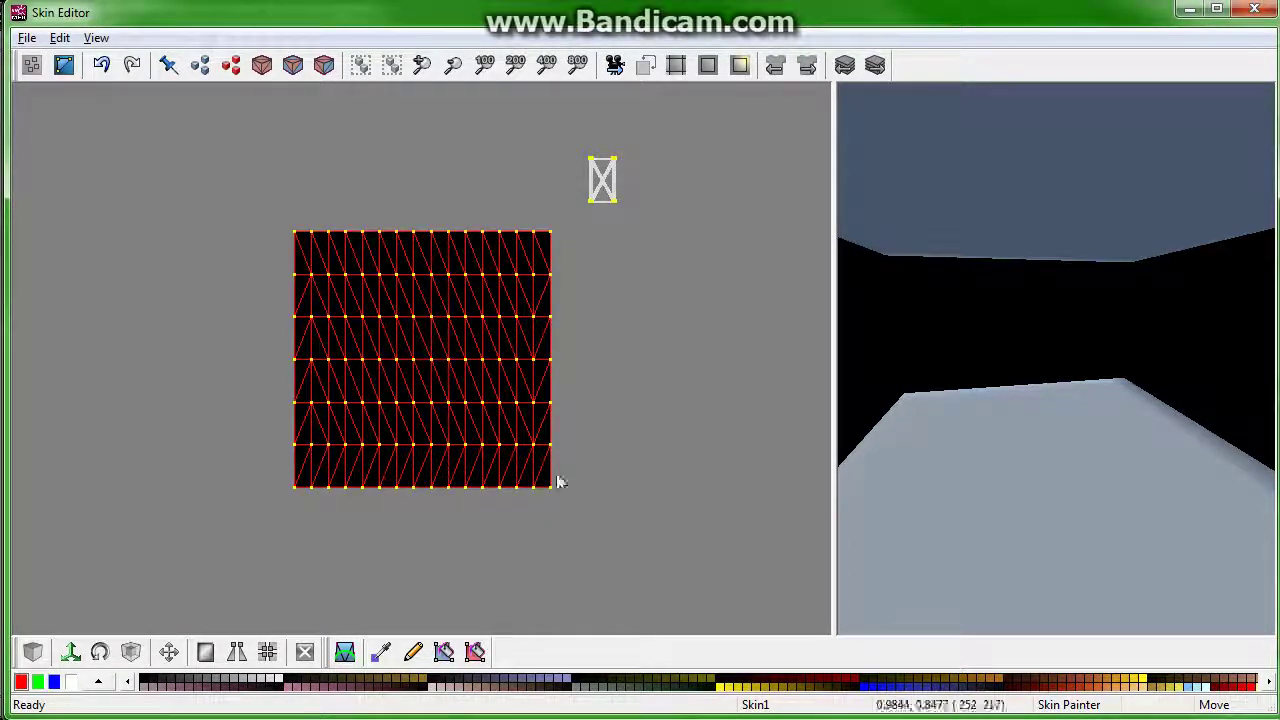
# - In the Skin Editor, move the left eight columns of side-wall faces horizontally onto the columns at the right
pyautogui.click(70, 652)
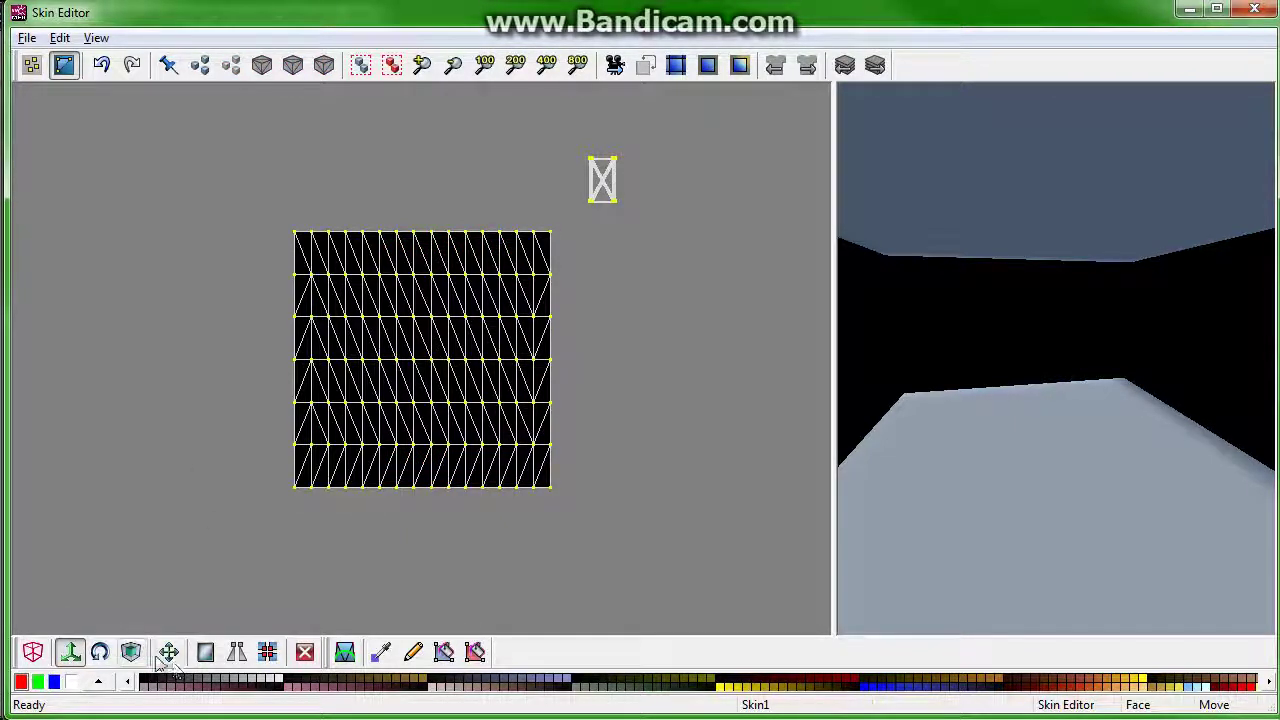
pyautogui.click(168, 652)
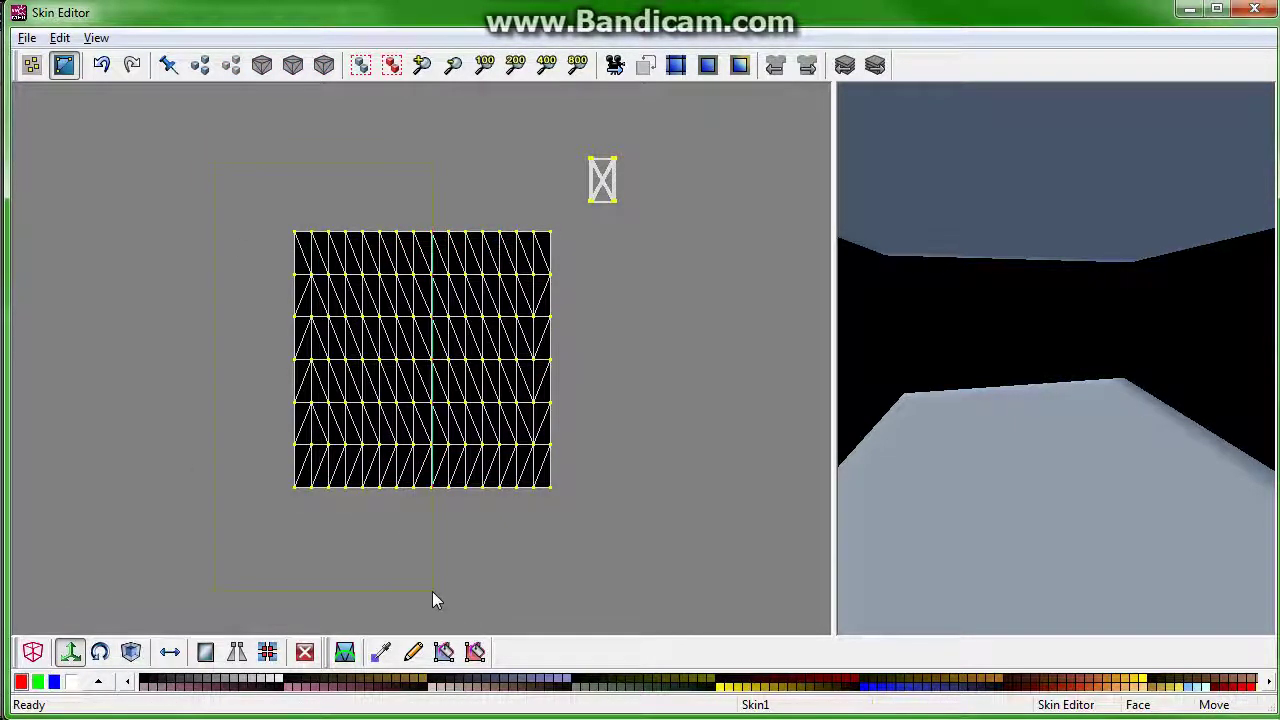
pyautogui.moveTo(432, 591); pyautogui.dragTo(434, 590)
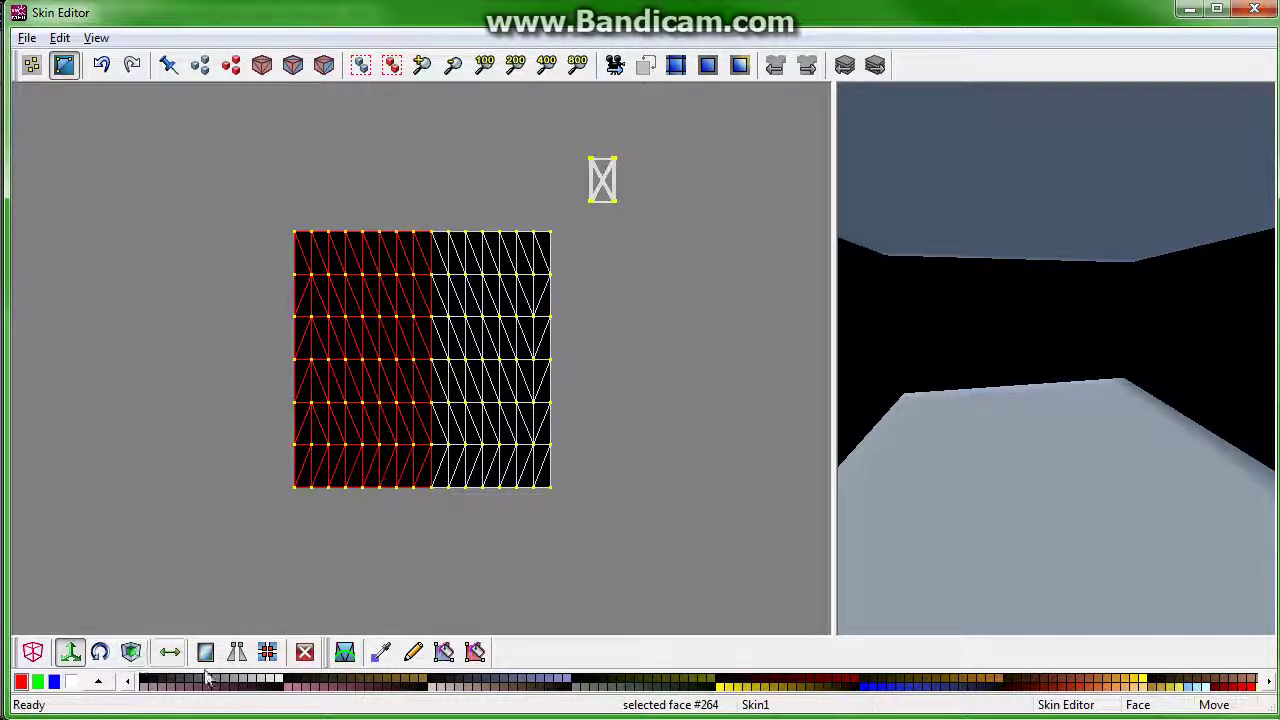
pyautogui.moveTo(365, 295); pyautogui.dragTo(496, 289)
pyautogui.click(584, 218)
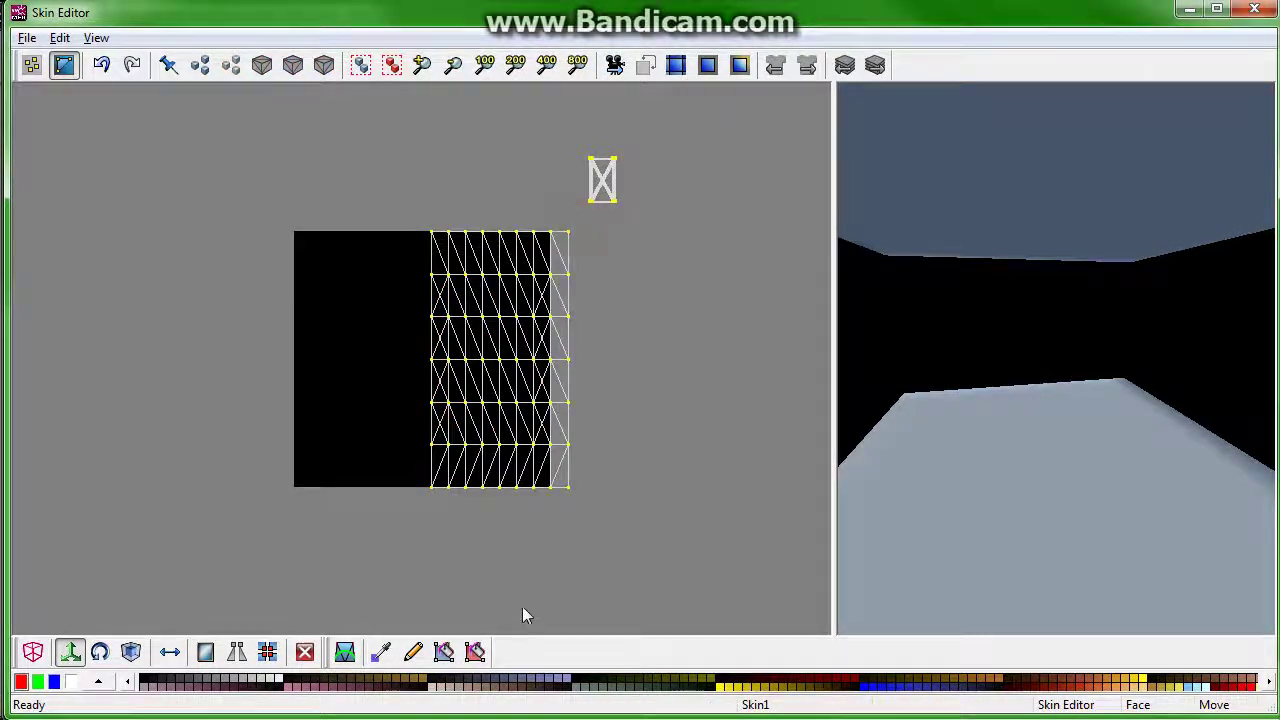
# - Move the side-wall face column overhanging the texture's right edge horizontally onto the last column inside the texture
pyautogui.moveTo(541, 498); pyautogui.dragTo(622, 305)
pyautogui.moveTo(631, 215); pyautogui.dragTo(631, 215)
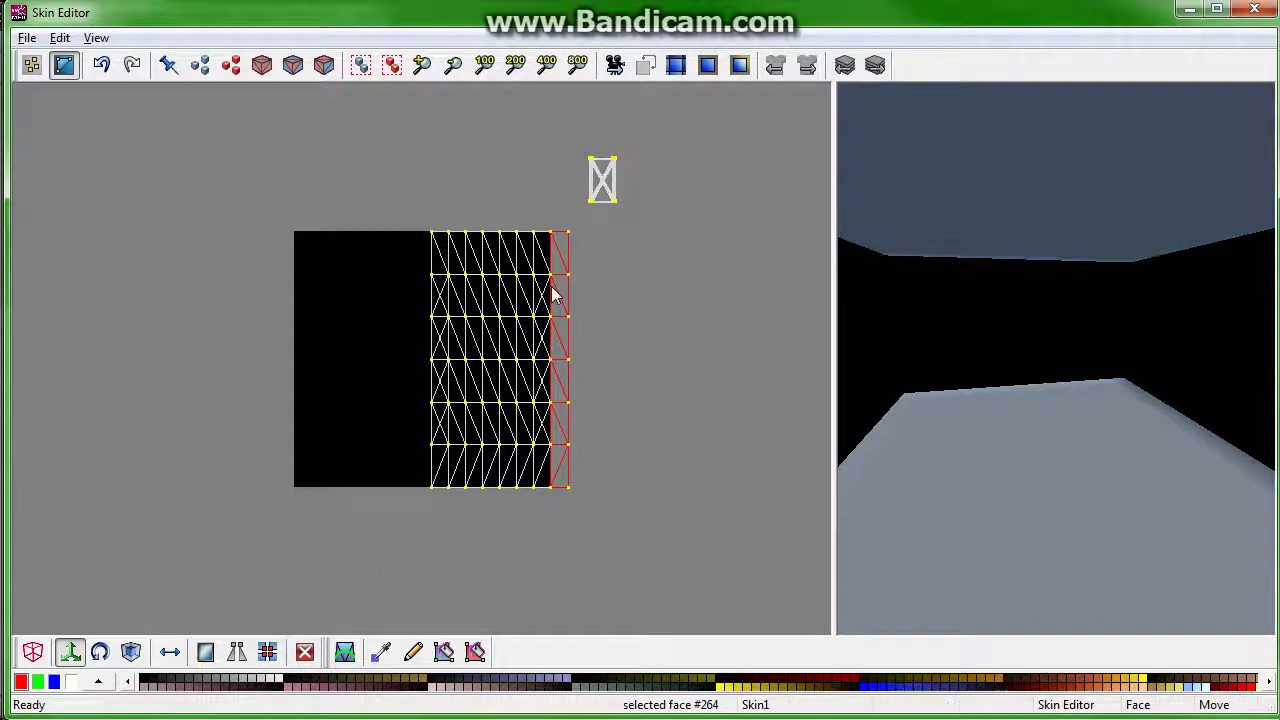
pyautogui.moveTo(557, 294); pyautogui.dragTo(534, 289)
pyautogui.click(386, 180)
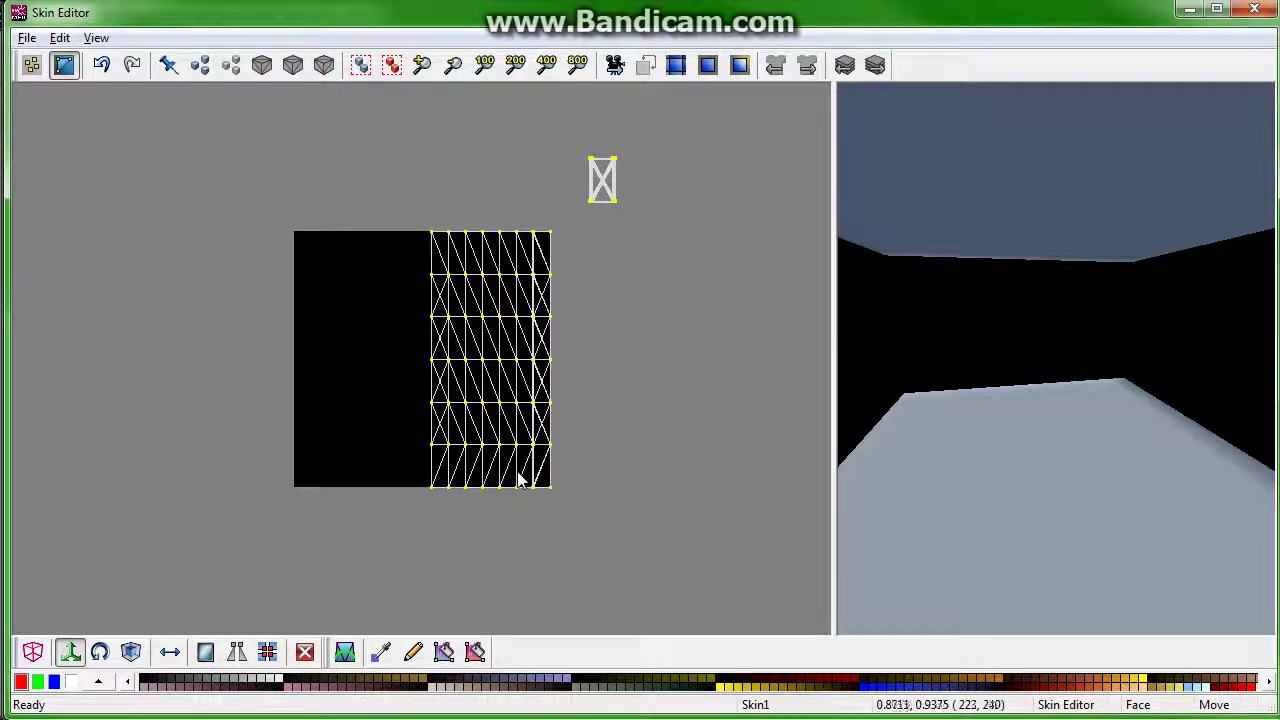
# - Move the left three columns of side-wall faces horizontally onto the three columns beside them
pyautogui.click(399, 522)
pyautogui.moveTo(503, 144); pyautogui.dragTo(497, 147)
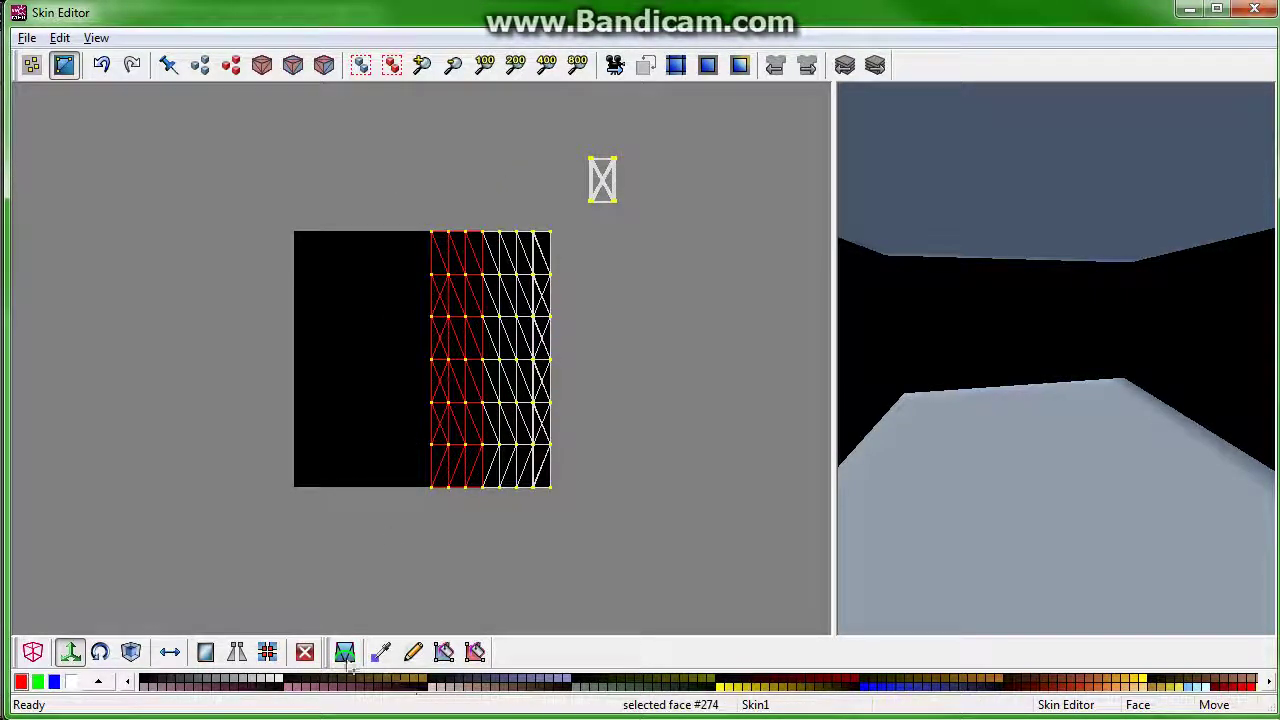
pyautogui.click(455, 319)
pyautogui.moveTo(455, 319); pyautogui.dragTo(503, 309)
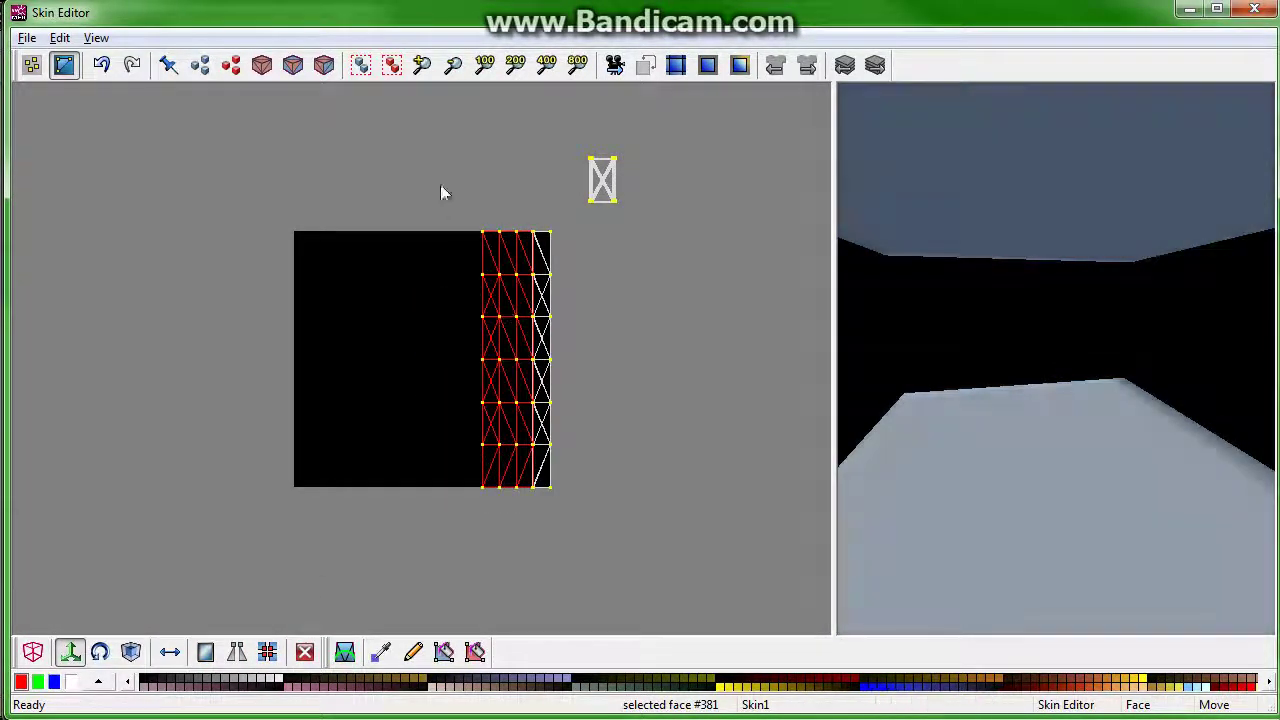
# - Fold the remaining left-hand side-wall columns horizontally onto the rightmost ones until they form a single stacked column
pyautogui.click(387, 179)
pyautogui.moveTo(387, 180); pyautogui.dragTo(525, 560)
pyautogui.click(268, 652)
pyautogui.moveTo(494, 423); pyautogui.dragTo(534, 409)
pyautogui.click(486, 189)
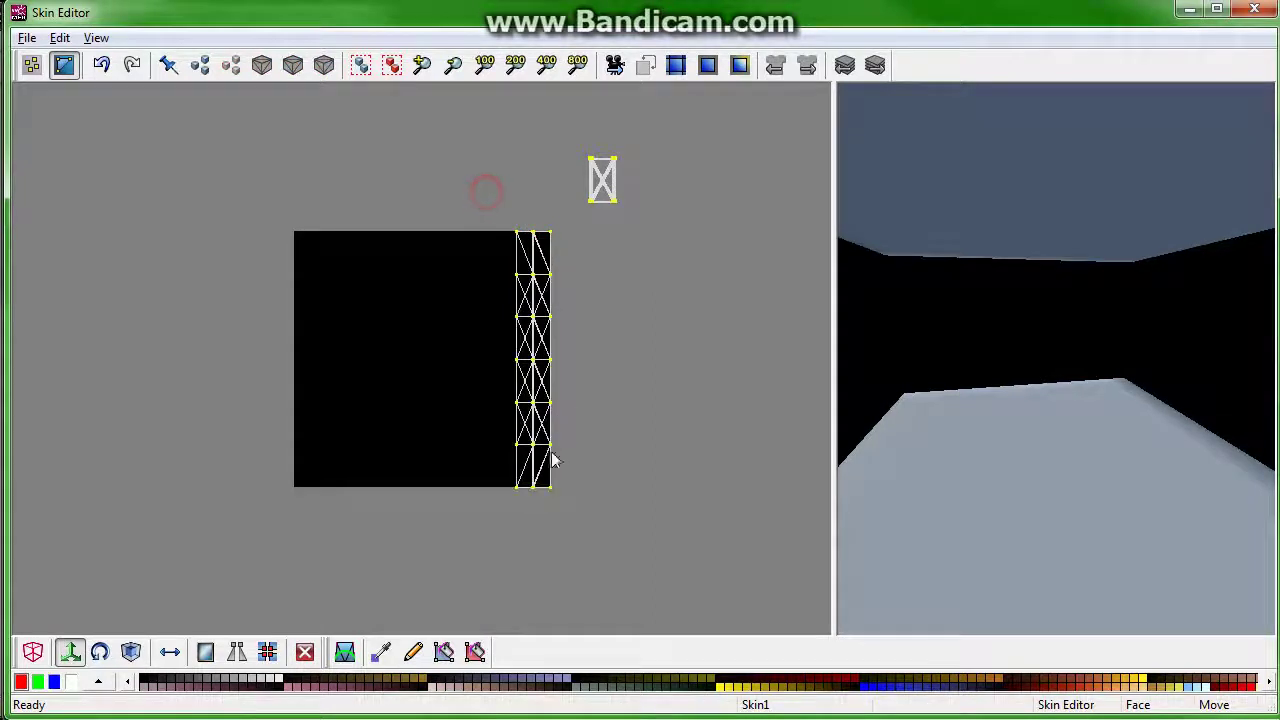
pyautogui.moveTo(553, 139); pyautogui.dragTo(546, 136)
pyautogui.click(267, 652)
pyautogui.moveTo(524, 390); pyautogui.dragTo(542, 385)
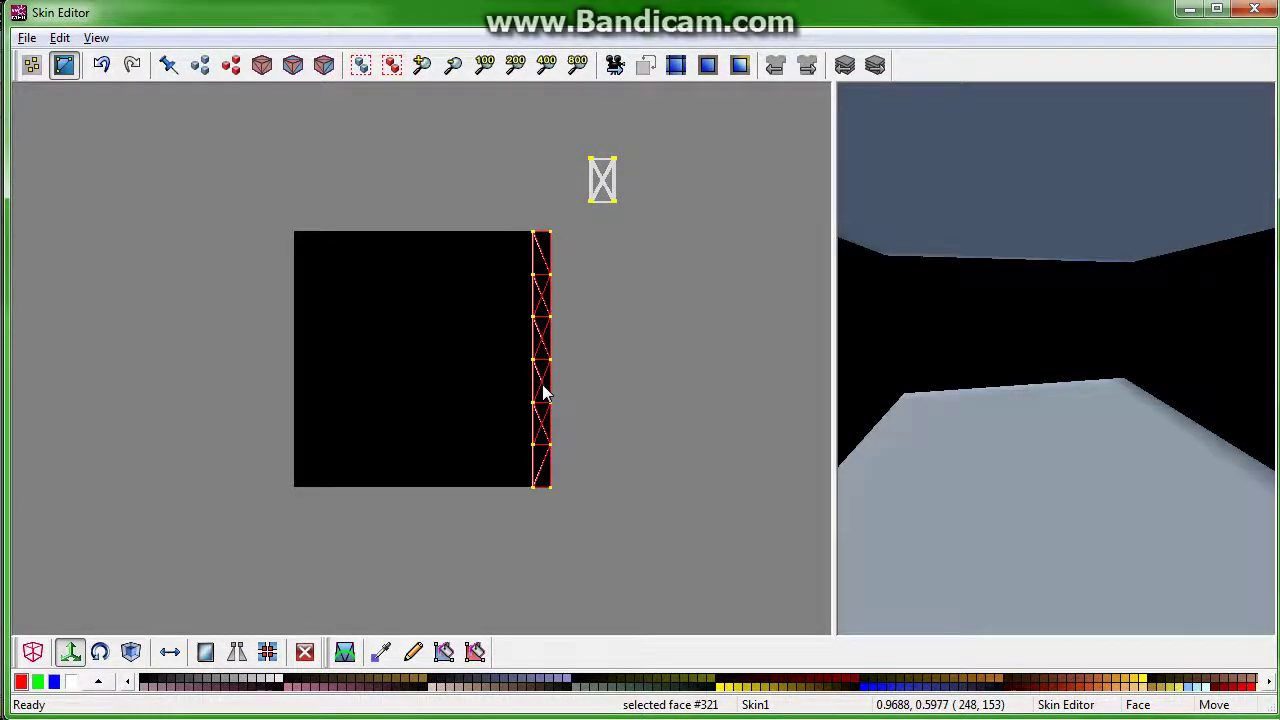
# - Constrain movement to vertical and move the lower three side-wall cells up onto the upper three
pyautogui.click(171, 652)
pyautogui.click(609, 522)
pyautogui.moveTo(484, 323); pyautogui.dragTo(477, 336)
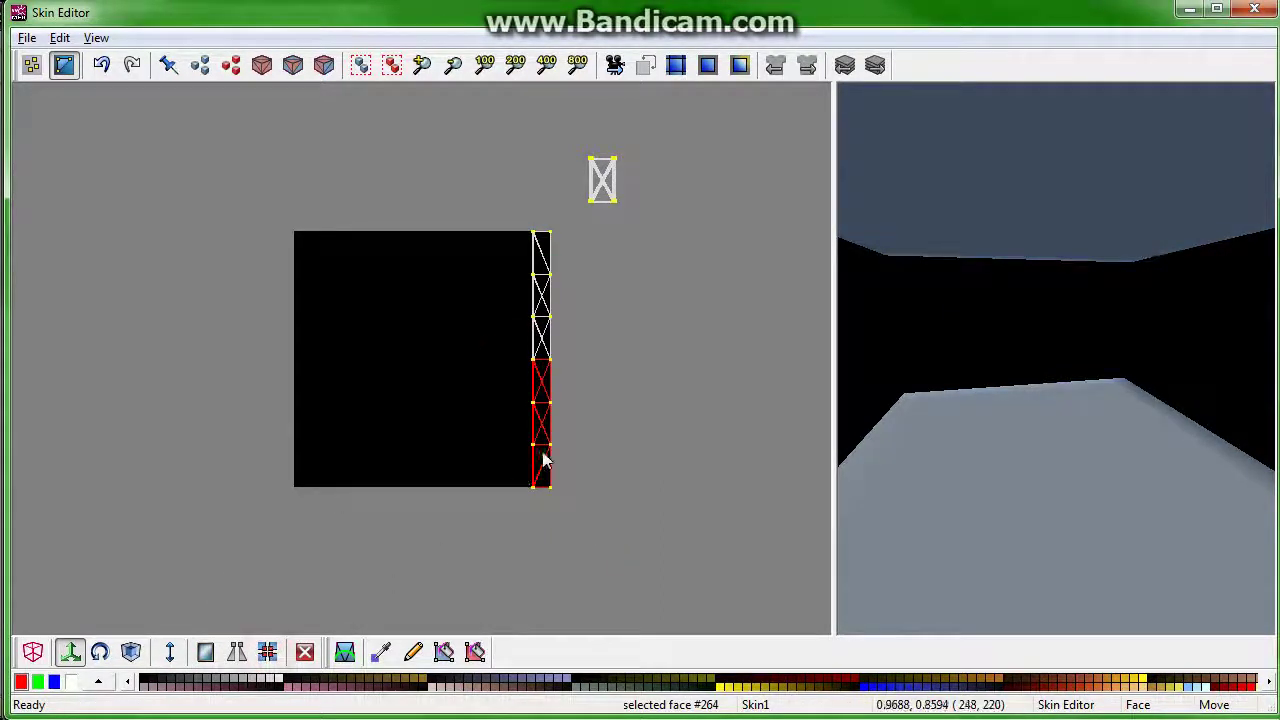
pyautogui.moveTo(543, 457); pyautogui.dragTo(543, 325)
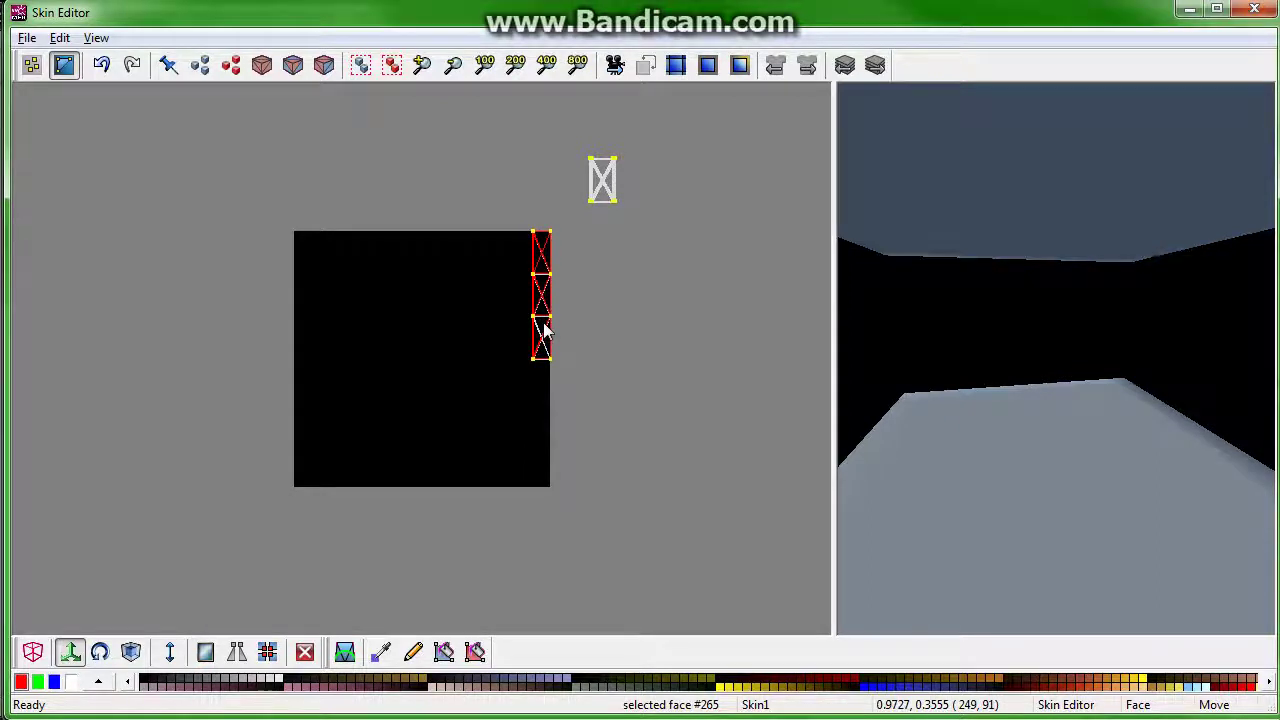
# - Move the lower two stacked side-wall cells up by one cell
pyautogui.click(565, 392)
pyautogui.moveTo(565, 392); pyautogui.dragTo(508, 295)
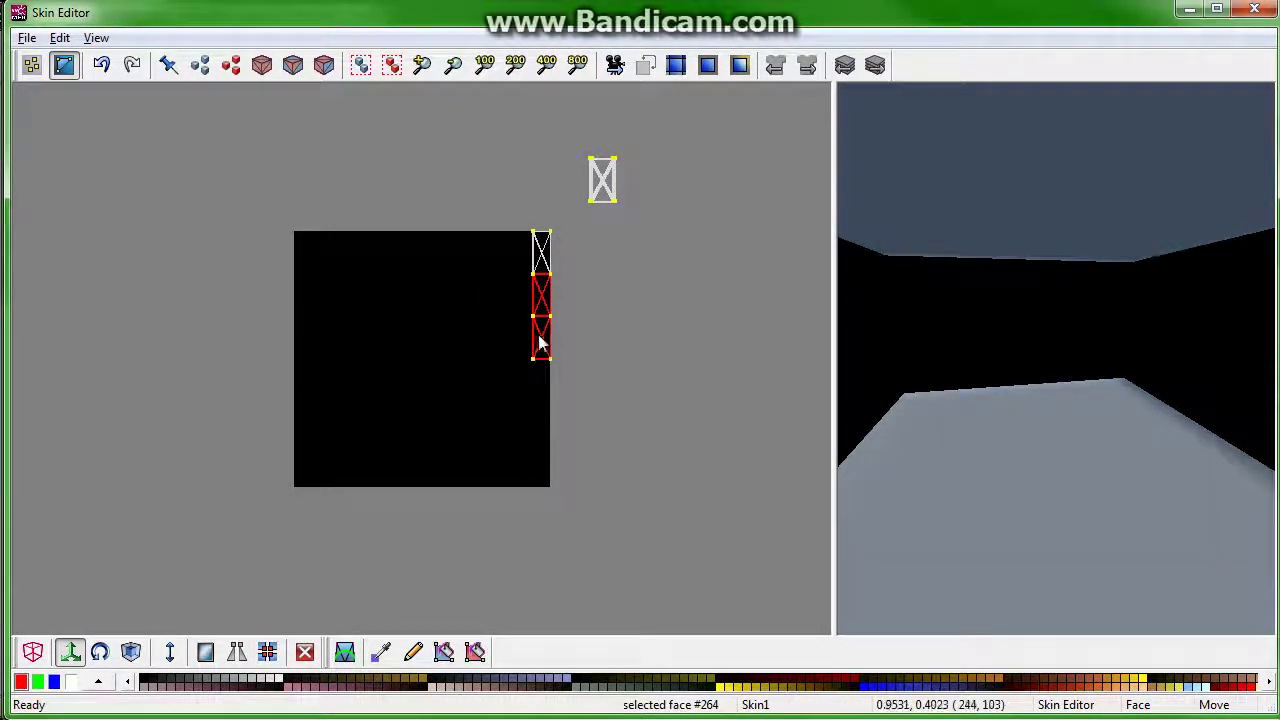
pyautogui.moveTo(540, 337); pyautogui.dragTo(543, 292)
pyautogui.click(578, 326)
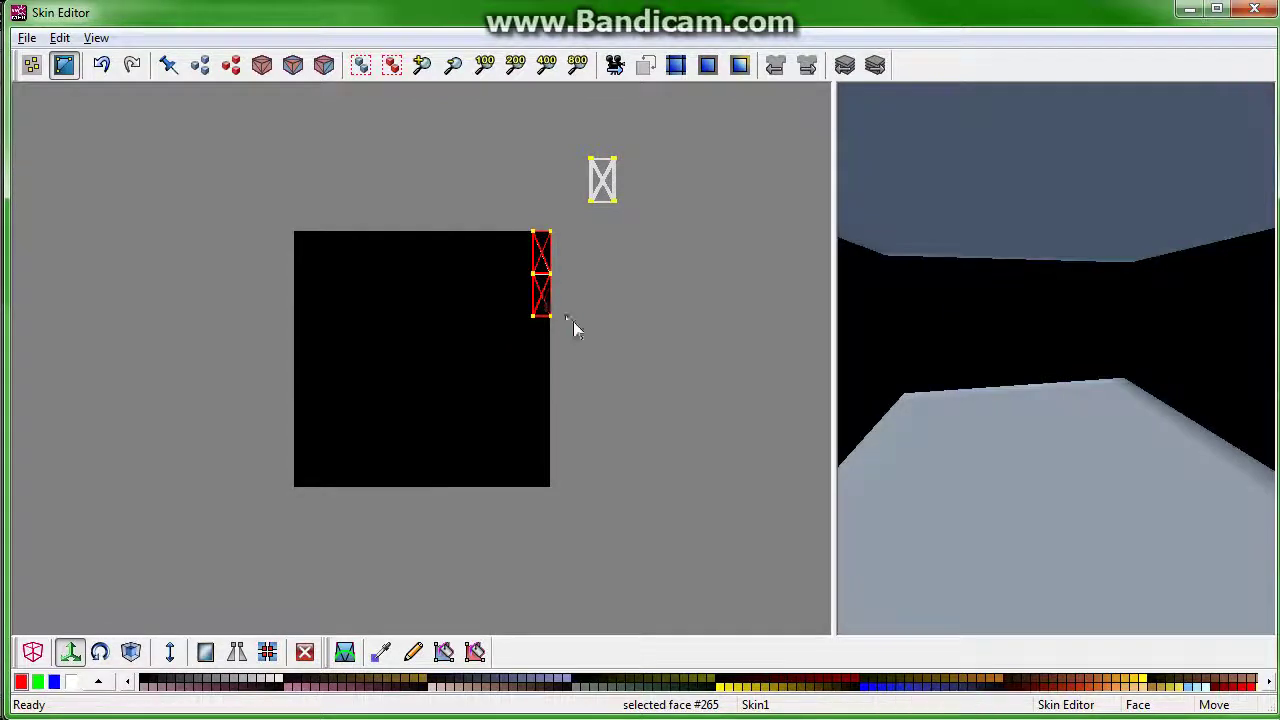
# - Stack the last lower cell onto the top one, and move the stacked side-wall tile freely to just above the texture
pyautogui.moveTo(570, 284); pyautogui.dragTo(577, 263)
pyautogui.moveTo(533, 308); pyautogui.dragTo(540, 254)
pyautogui.moveTo(573, 326); pyautogui.dragTo(489, 220)
pyautogui.click(168, 652)
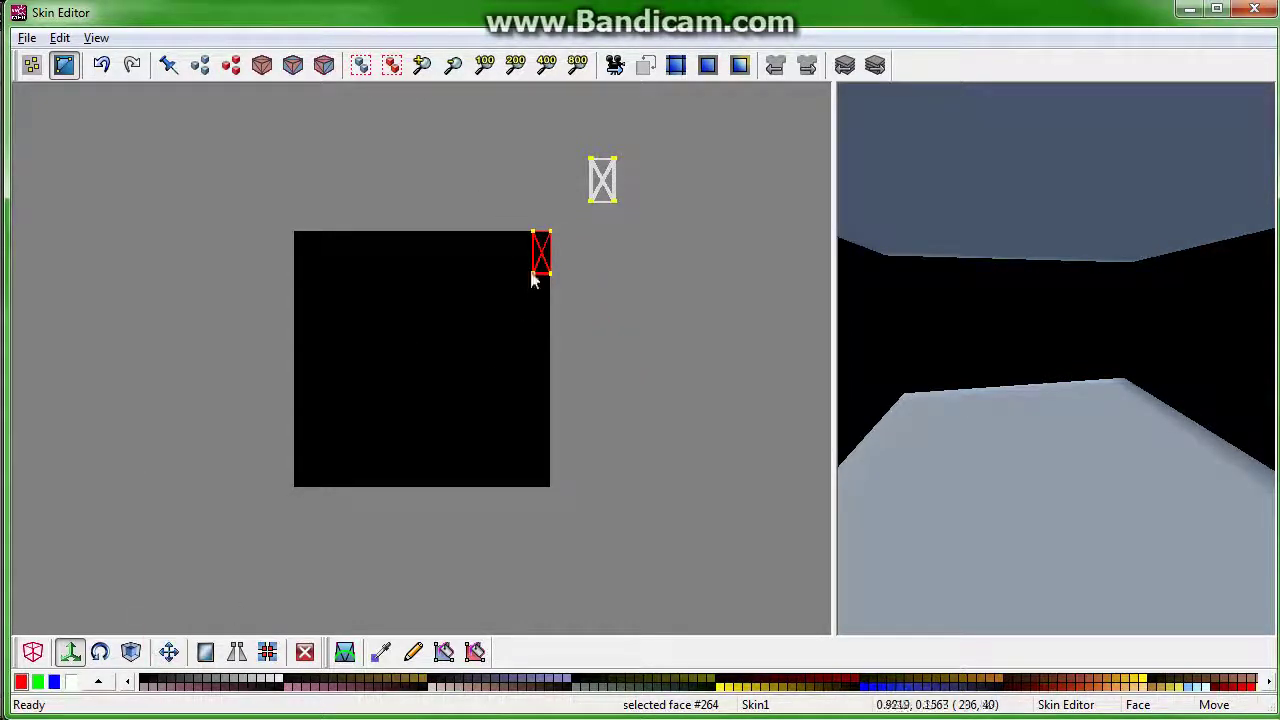
pyautogui.moveTo(532, 280); pyautogui.dragTo(533, 204)
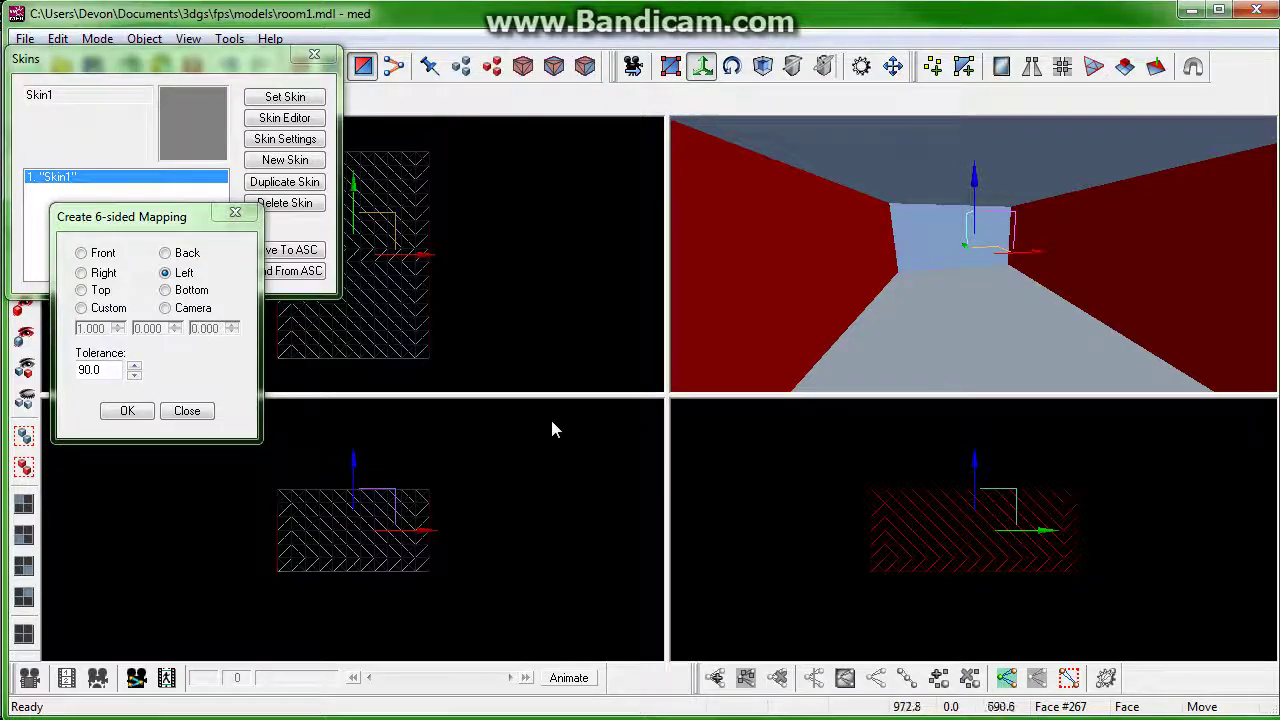
# - Switch to the main MED window and select the room's ceiling and floor faces in place of the side walls
pyautogui.moveTo(534, 436); pyautogui.dragTo(220, 487)
pyautogui.moveTo(502, 593); pyautogui.dragTo(212, 560)
pyautogui.hotkey('alt', 'Tab')
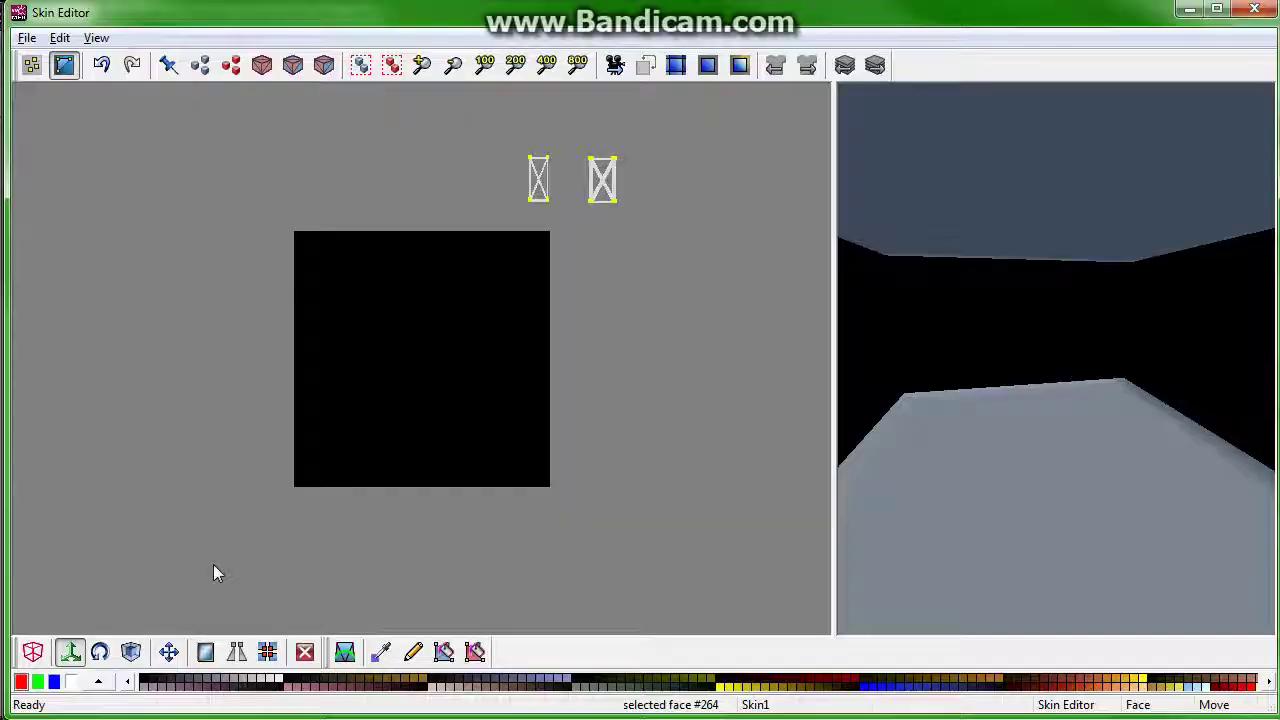
pyautogui.click(67, 40)
pyautogui.click(65, 40)
pyautogui.hotkey('alt', 'Tab')
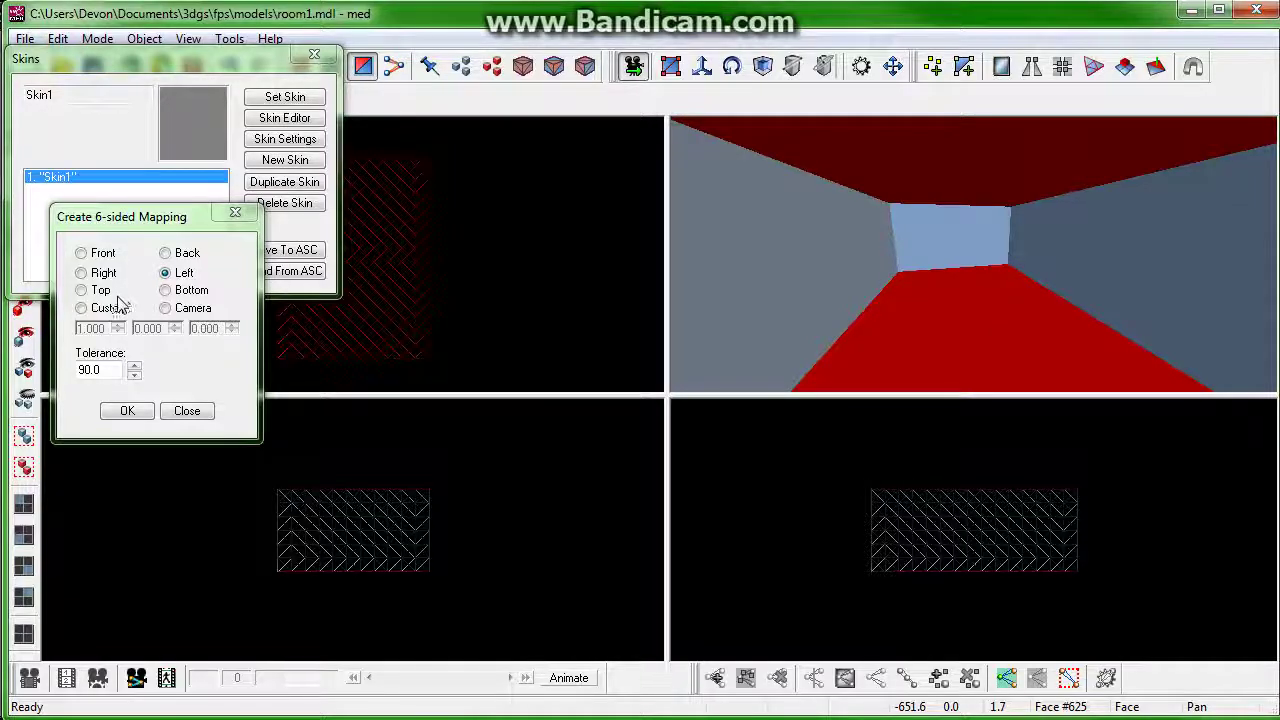
# - Generate a Top and then a Bottom 6-sided mapping for the selected ceiling and floor
pyautogui.click(98, 290)
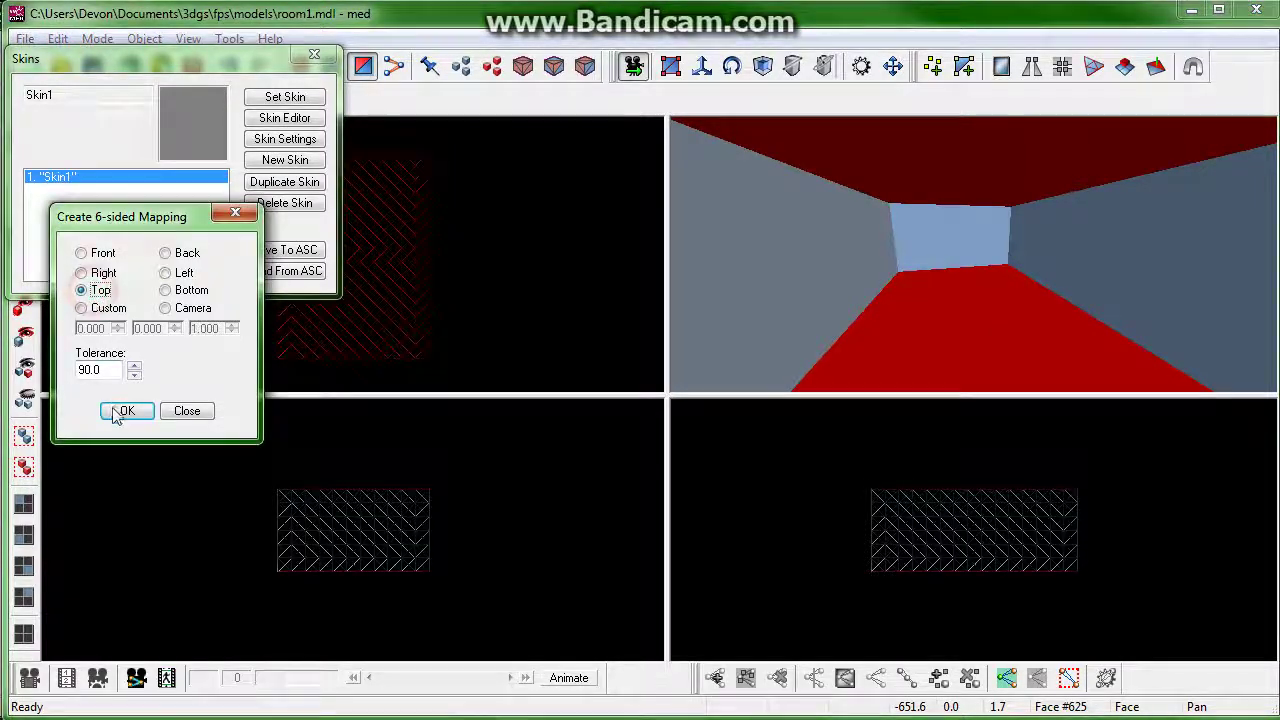
pyautogui.click(182, 291)
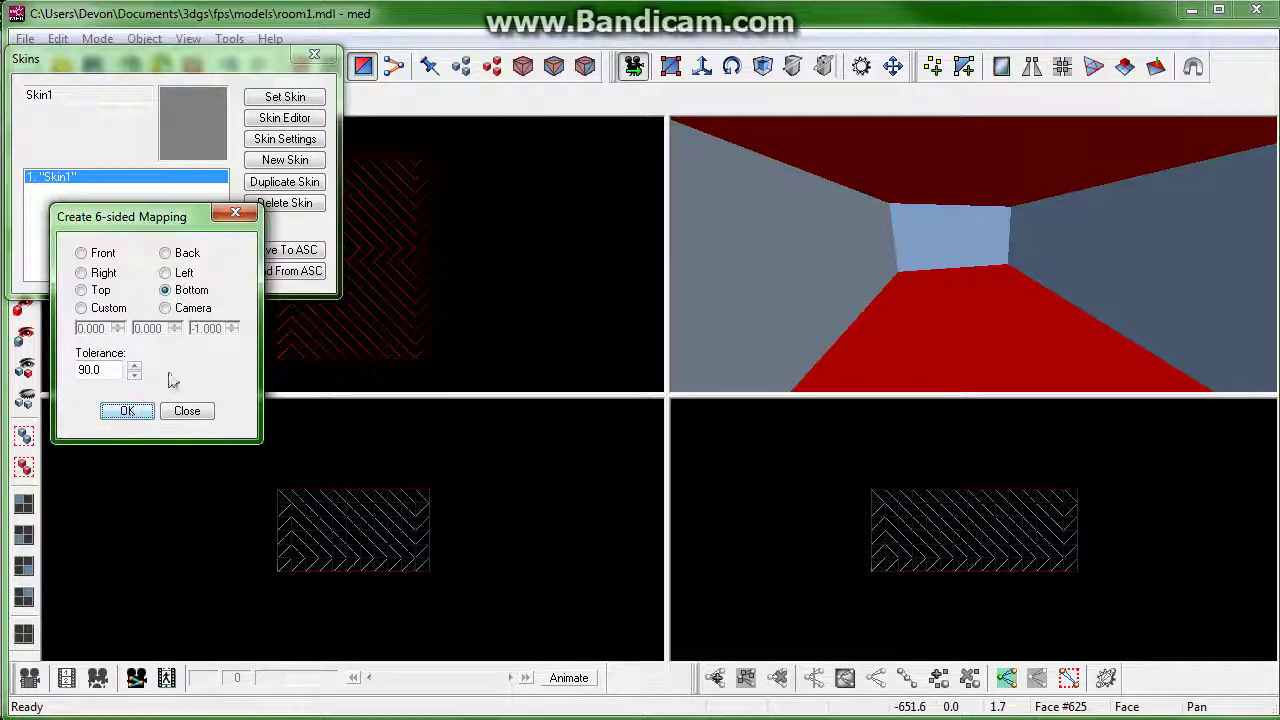
pyautogui.click(232, 214)
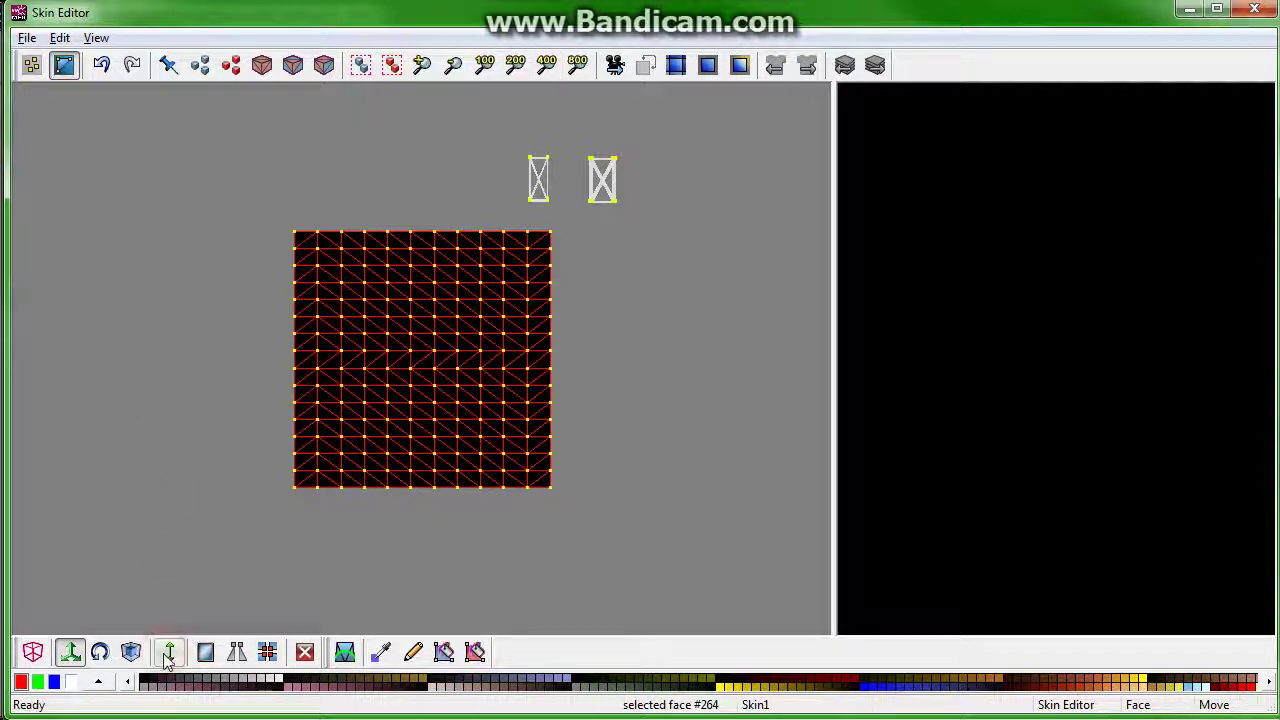
# - In the Skin Editor, constrain movement to horizontal and move the left five ceiling and floor columns five columns right
pyautogui.click(199, 532)
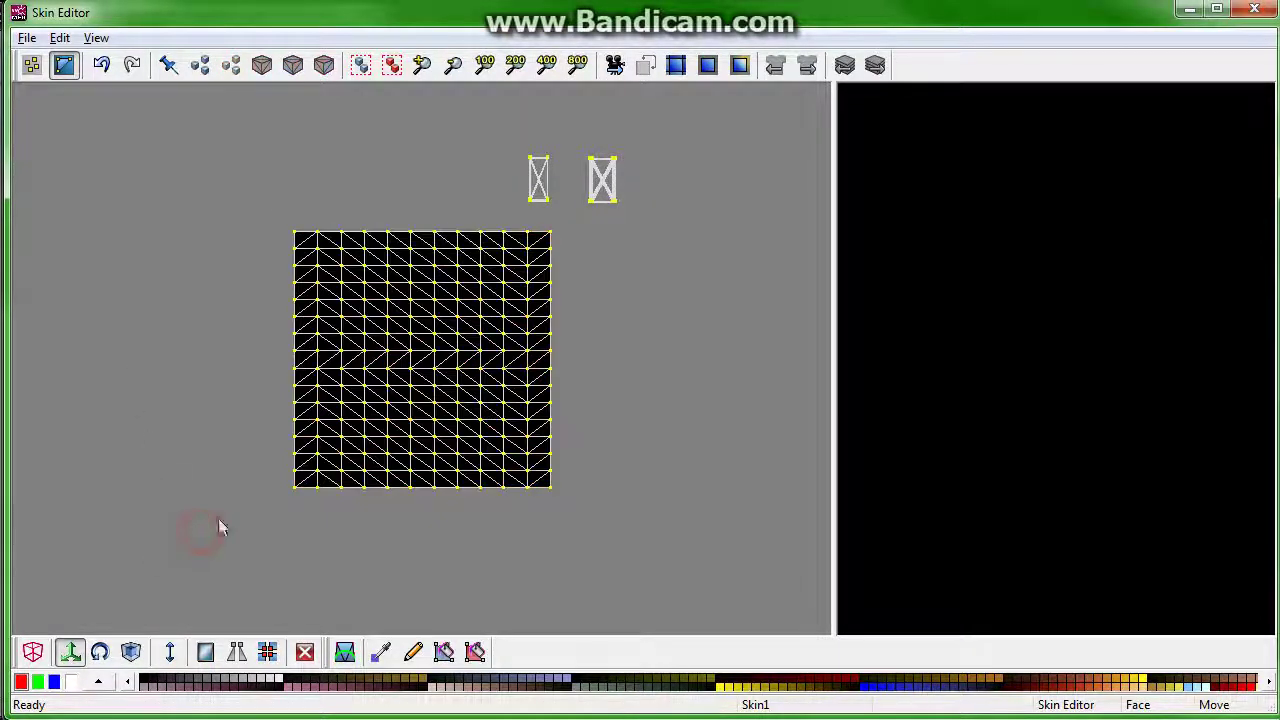
pyautogui.click(170, 652)
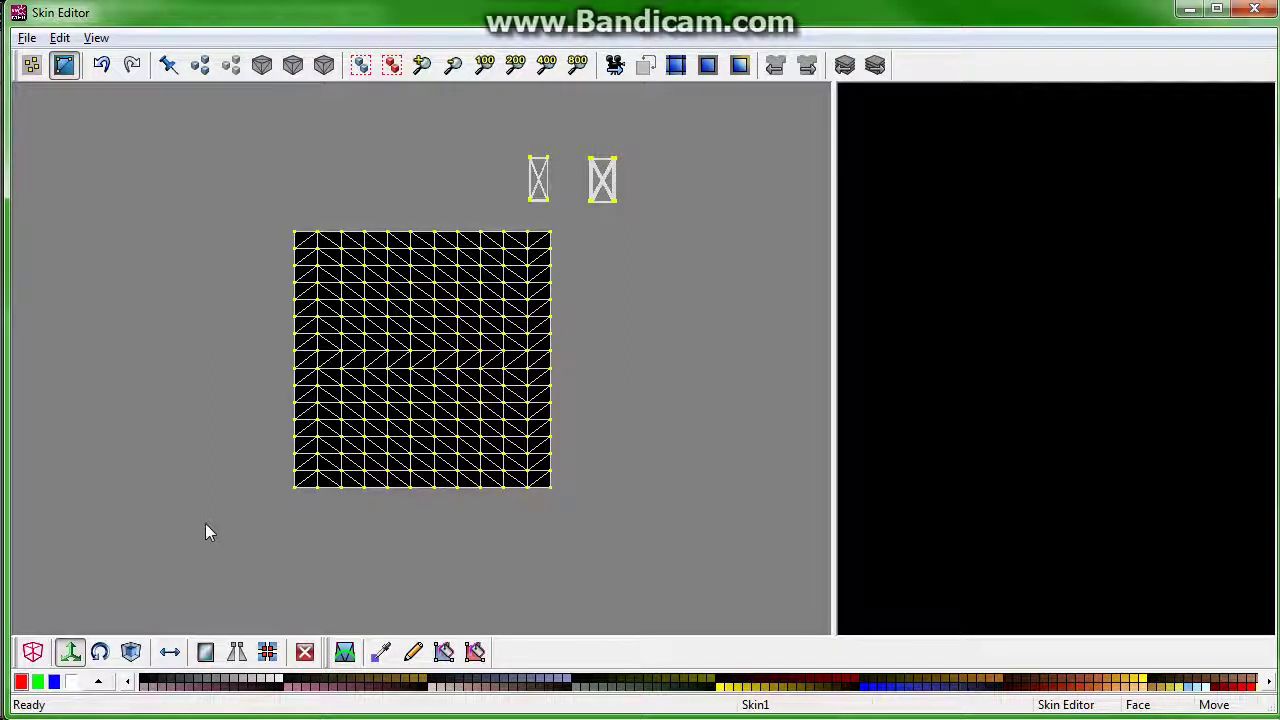
pyautogui.moveTo(180, 548); pyautogui.dragTo(420, 140)
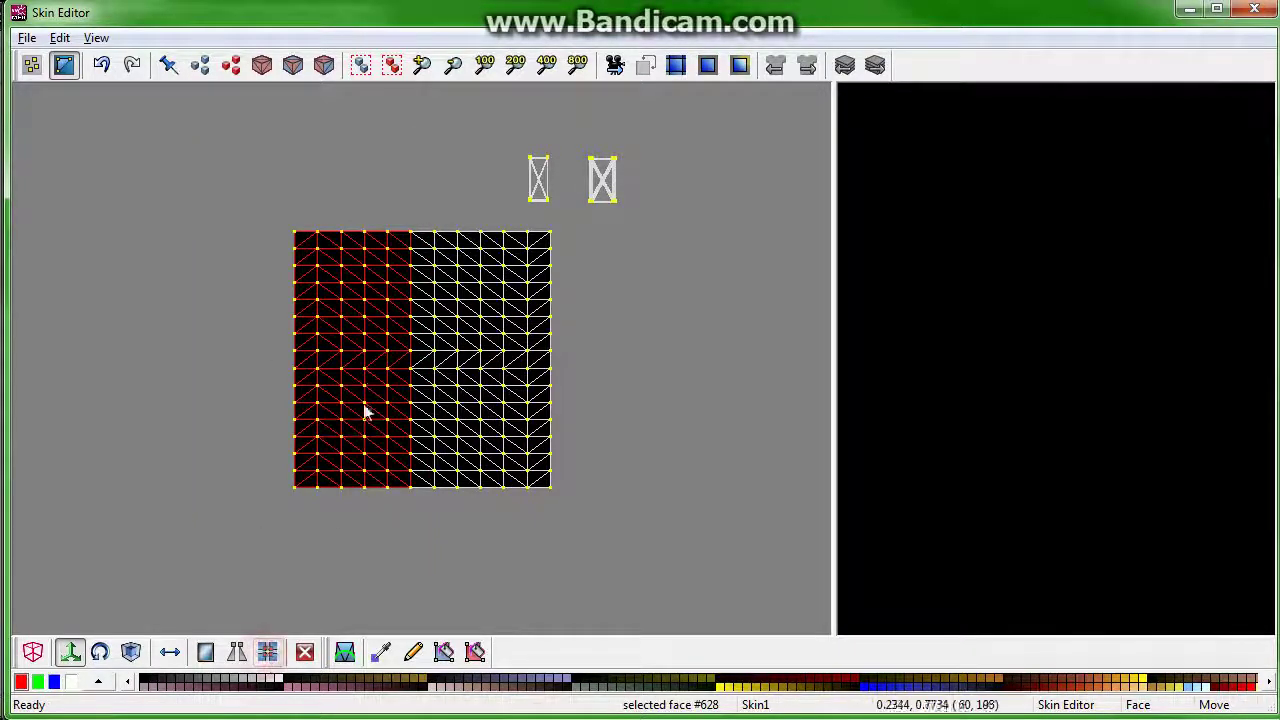
pyautogui.moveTo(366, 381); pyautogui.dragTo(471, 309)
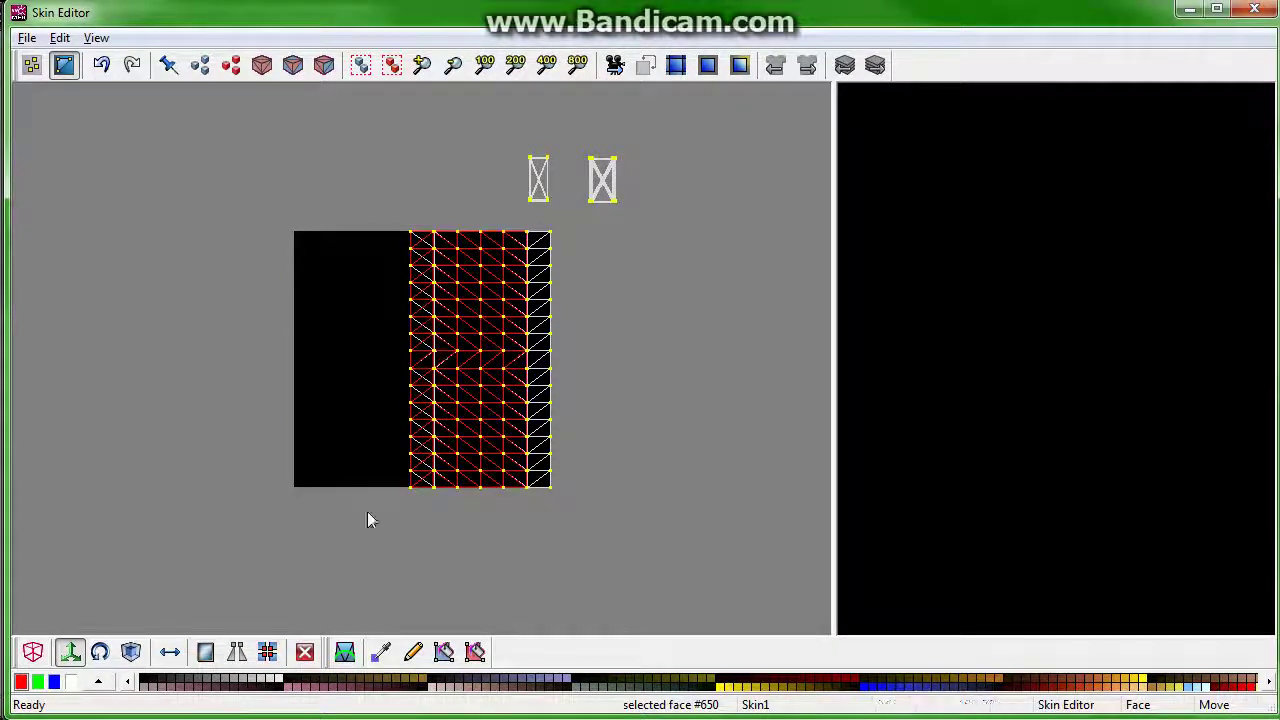
# - Move the left three of the remaining ceiling and floor columns horizontally onto the right three
pyautogui.click(323, 577)
pyautogui.click(360, 177)
pyautogui.moveTo(484, 509); pyautogui.dragTo(486, 528)
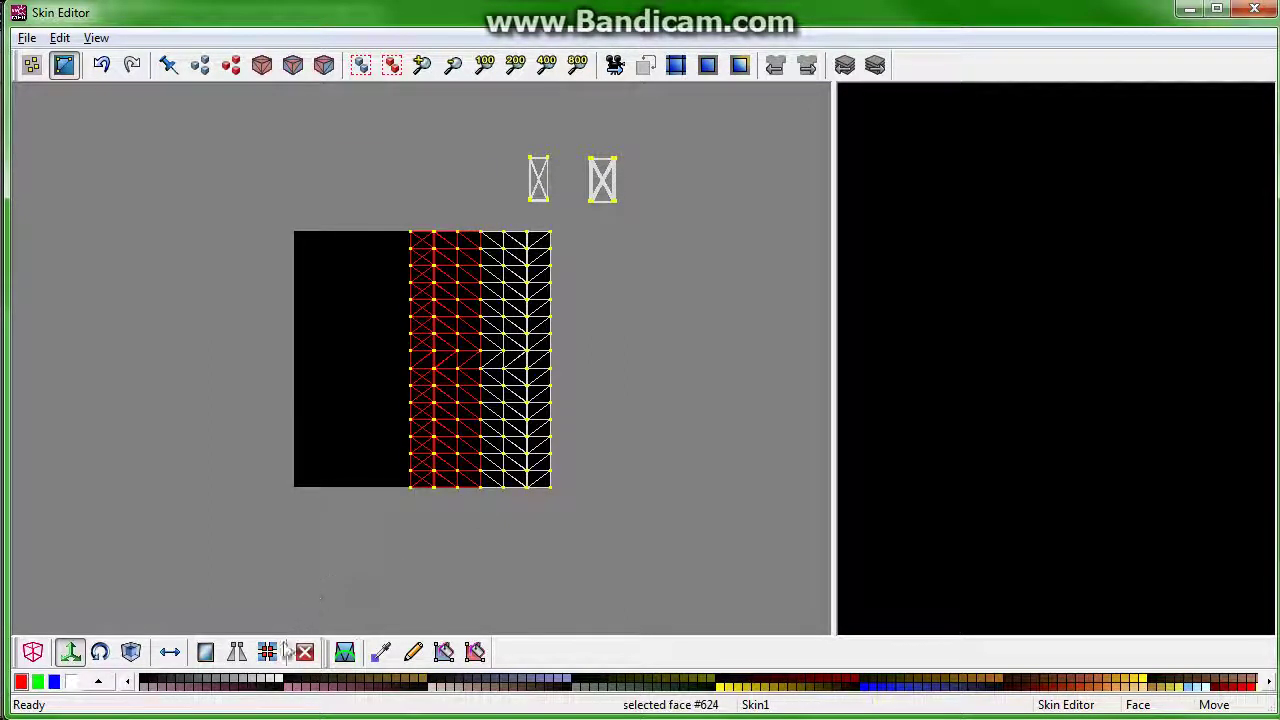
pyautogui.moveTo(437, 420); pyautogui.dragTo(523, 397)
pyautogui.click(420, 545)
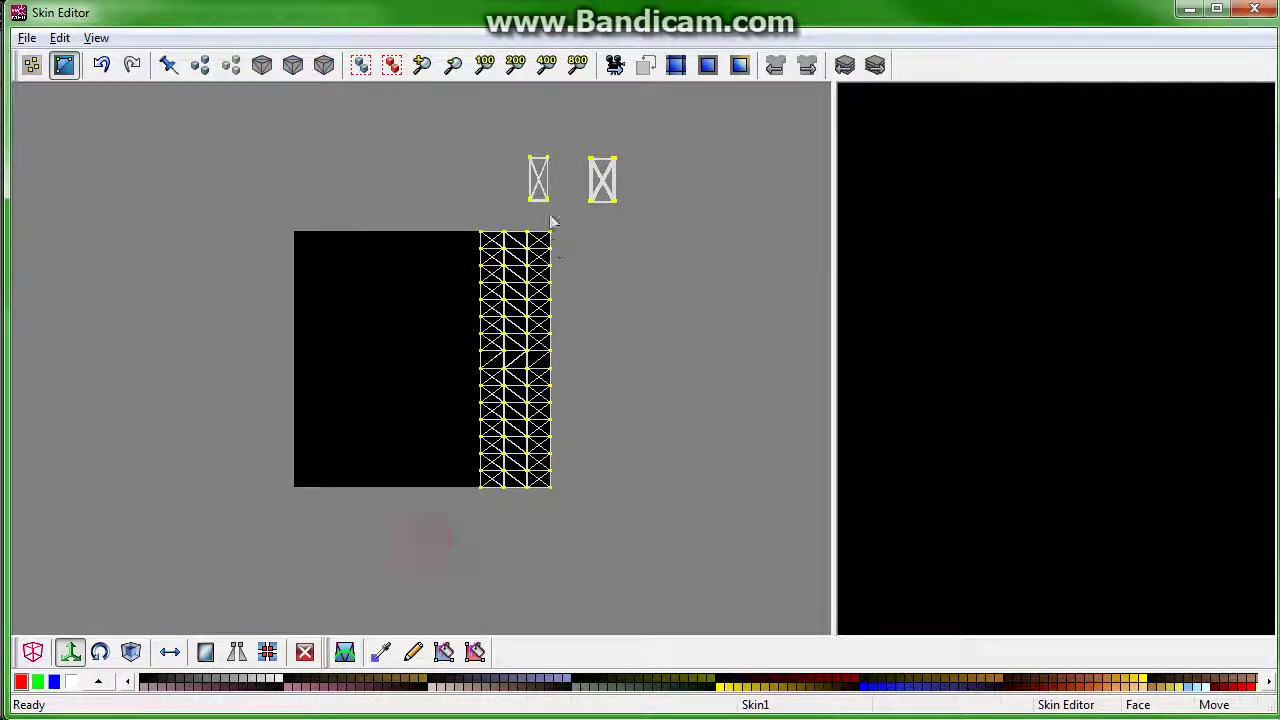
# - Move the leftmost of the three ceiling and floor columns onto the middle column
pyautogui.moveTo(407, 191); pyautogui.dragTo(515, 541)
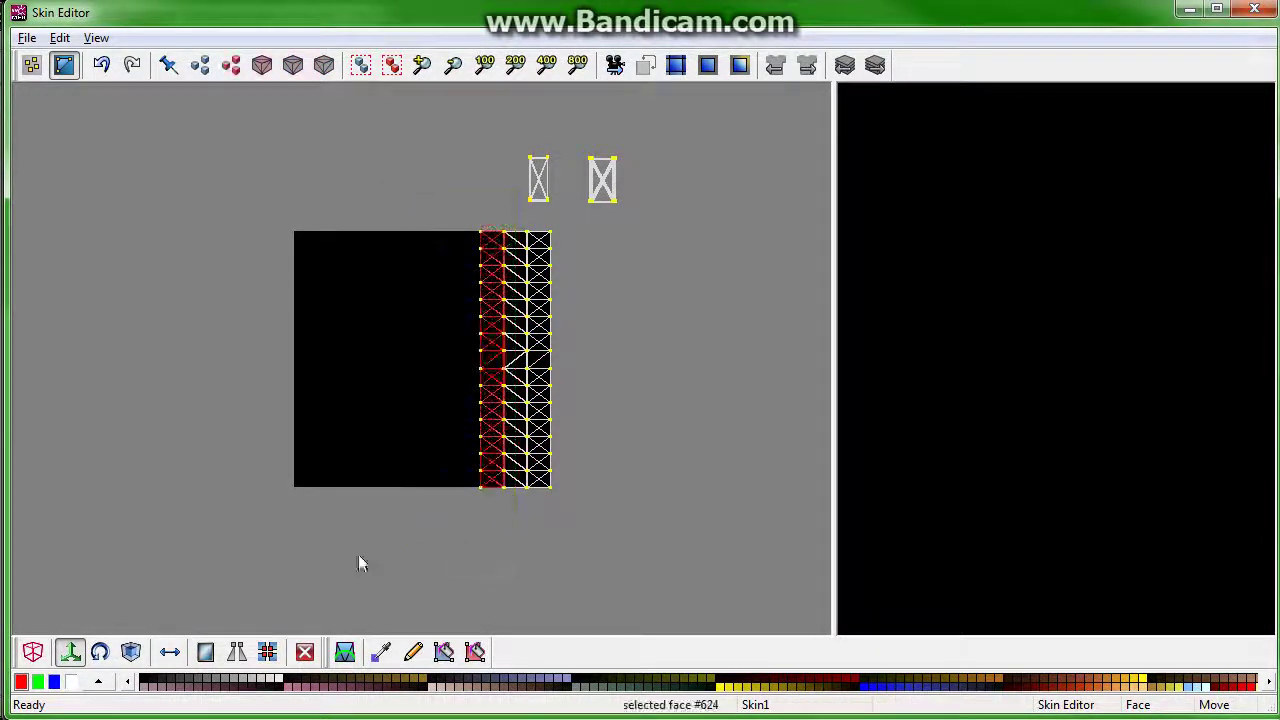
pyautogui.moveTo(491, 414); pyautogui.dragTo(516, 410)
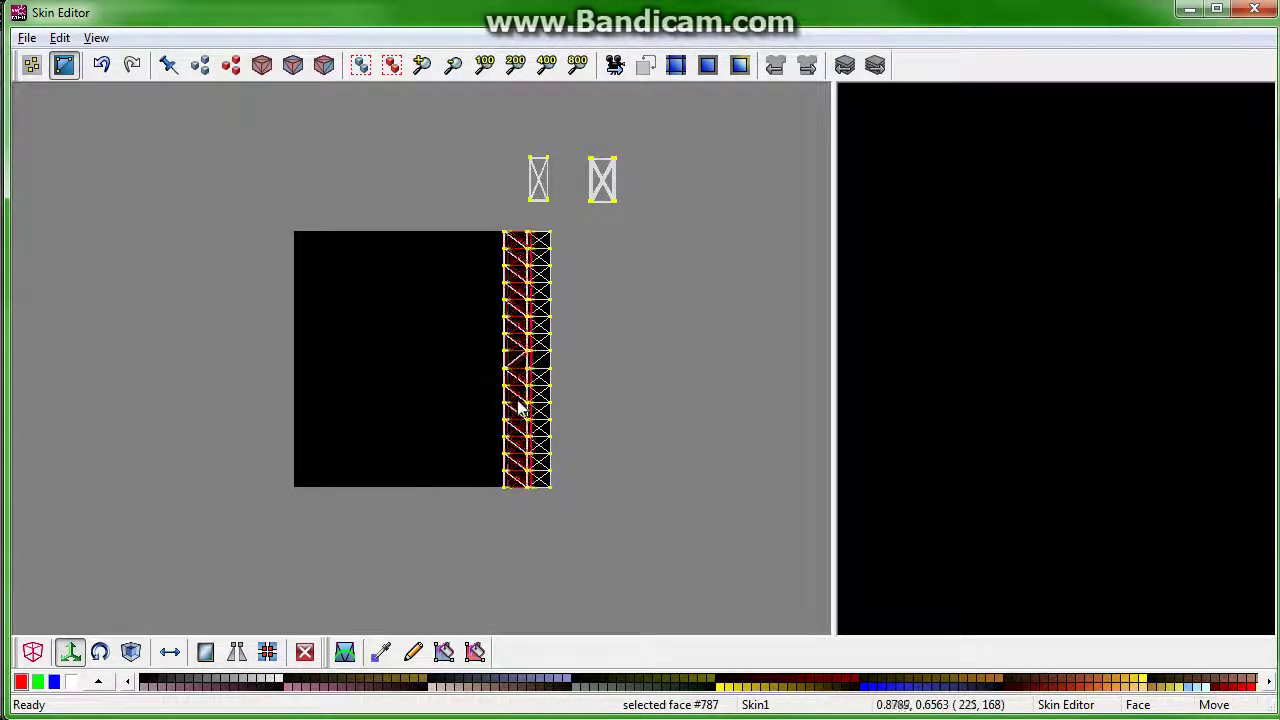
pyautogui.click(445, 528)
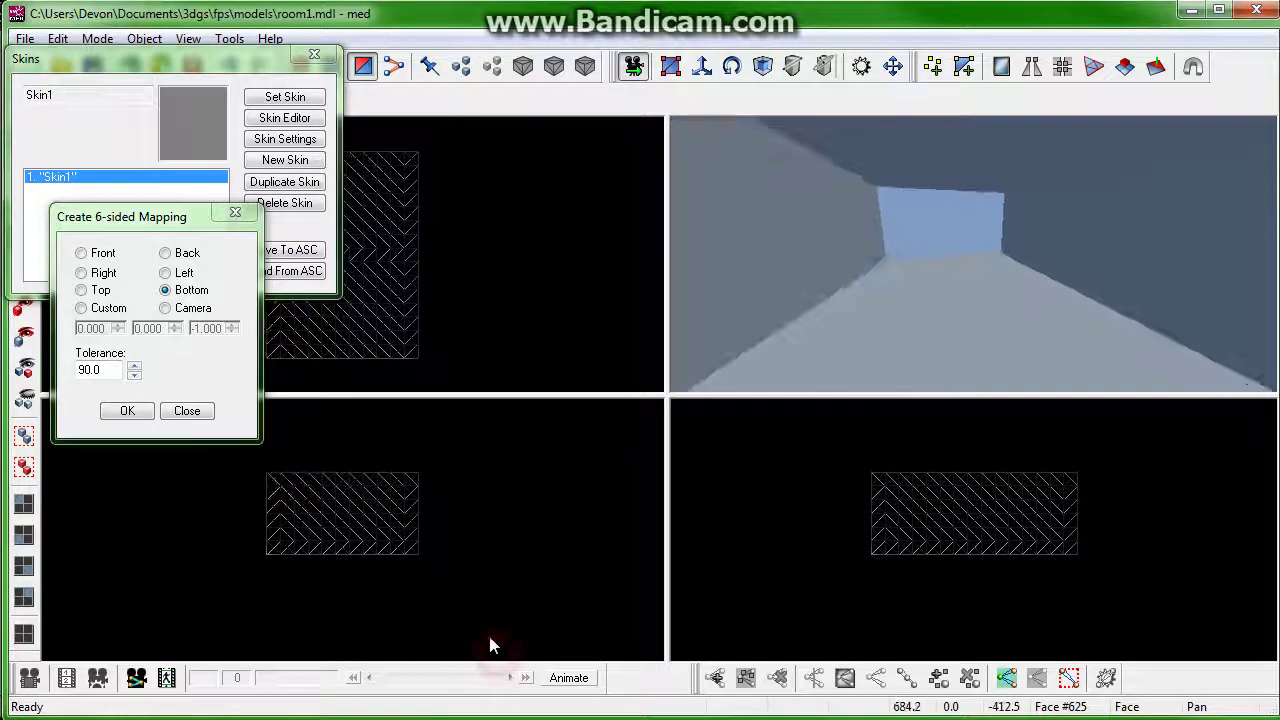
# - Select only the floor in the main MED window and move its two skin columns left, away from the ceiling's
pyautogui.click(705, 67)
pyautogui.click(897, 69)
pyautogui.moveTo(514, 598); pyautogui.dragTo(190, 556)
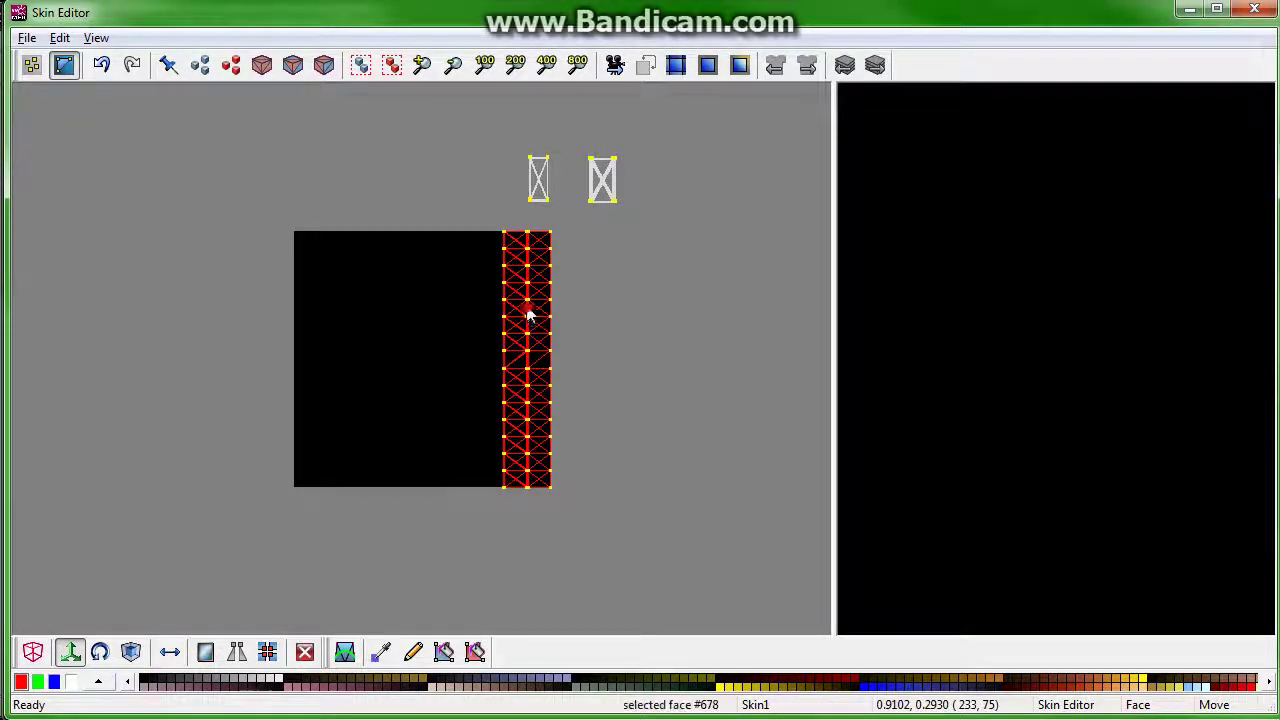
pyautogui.moveTo(520, 297); pyautogui.dragTo(384, 318)
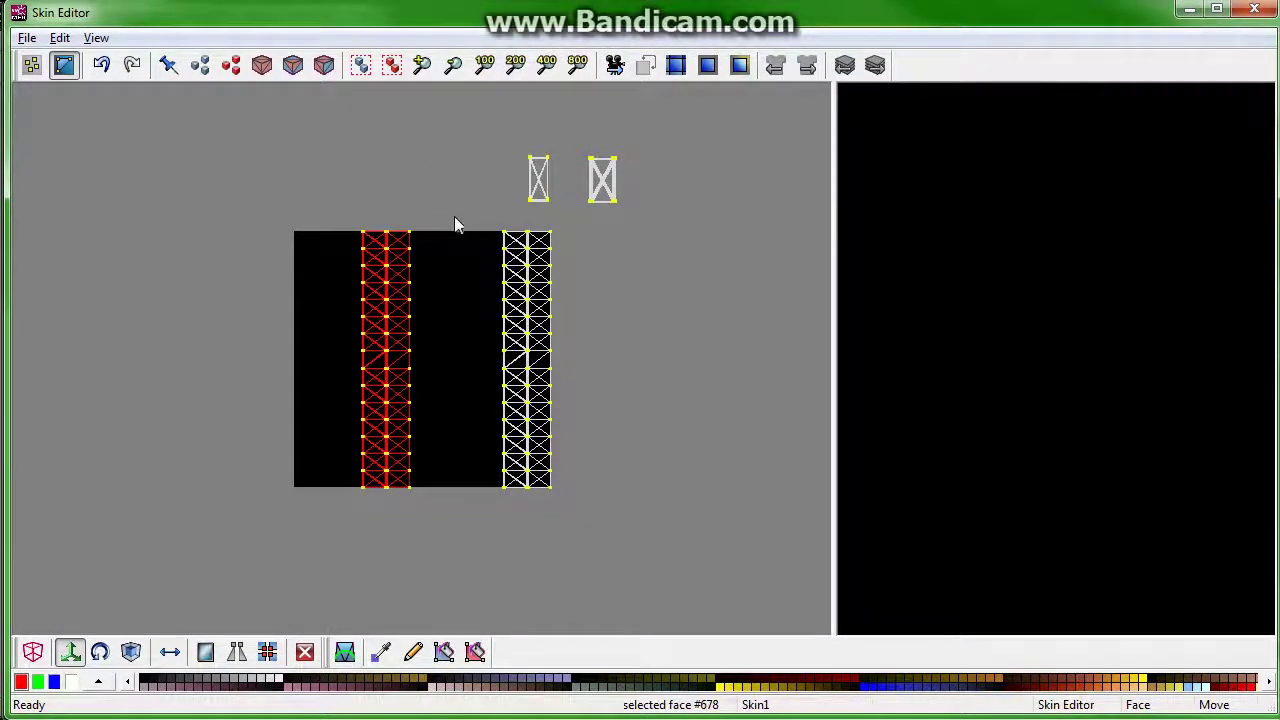
# - Move the floor's right skin column horizontally onto its left column
pyautogui.click(454, 218)
pyautogui.moveTo(444, 198); pyautogui.dragTo(374, 643)
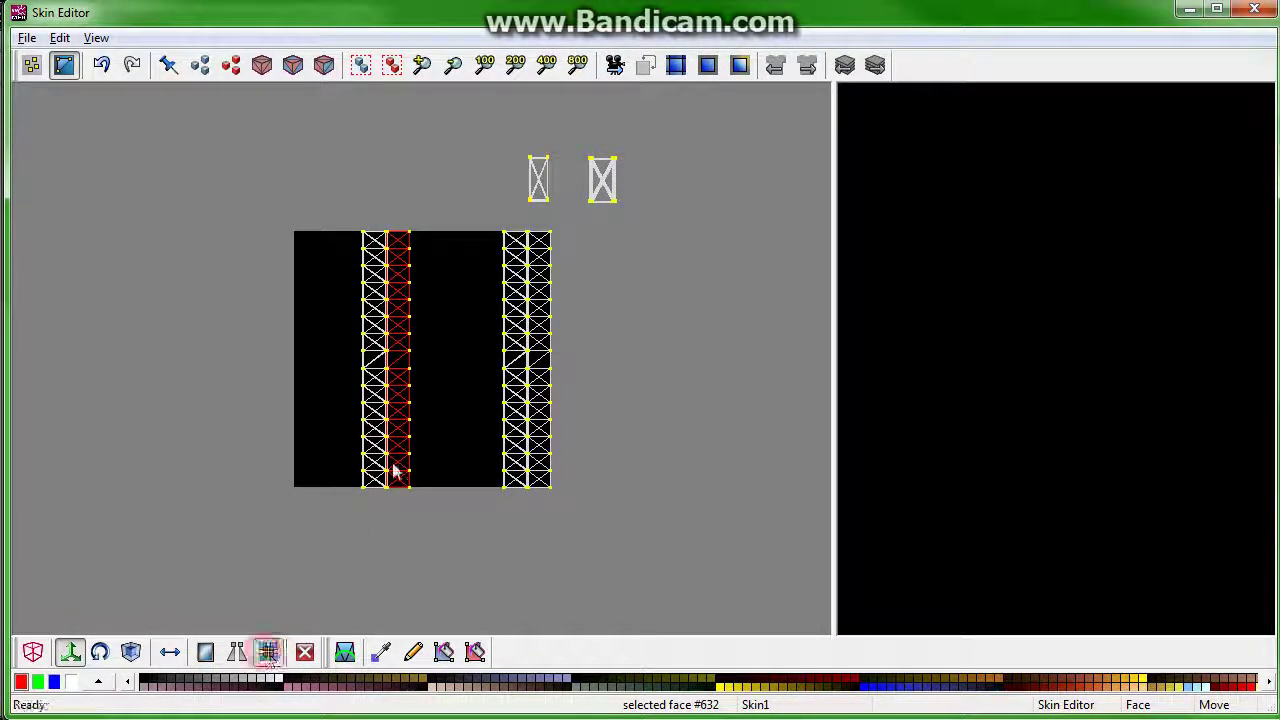
pyautogui.moveTo(407, 433); pyautogui.dragTo(383, 435)
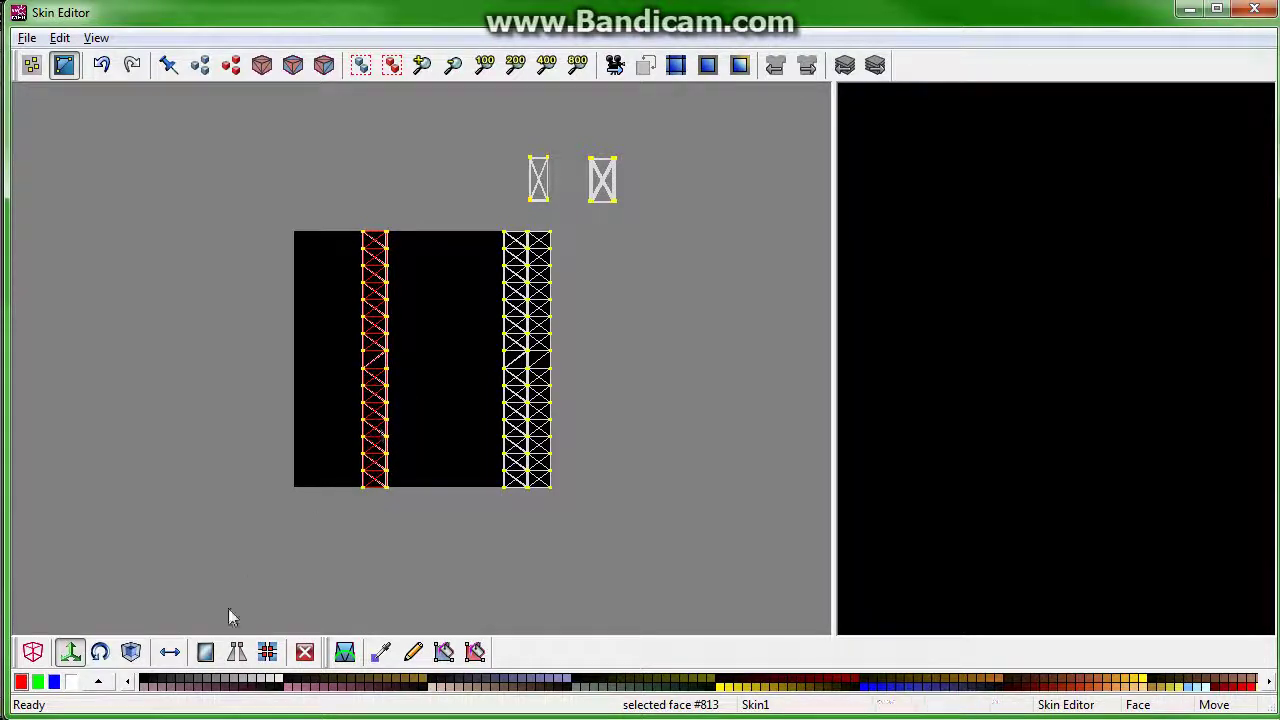
# - Move the ceiling's left skin column horizontally onto its right column and set the movement constraint to vertical
pyautogui.click(170, 652)
pyautogui.click(329, 189)
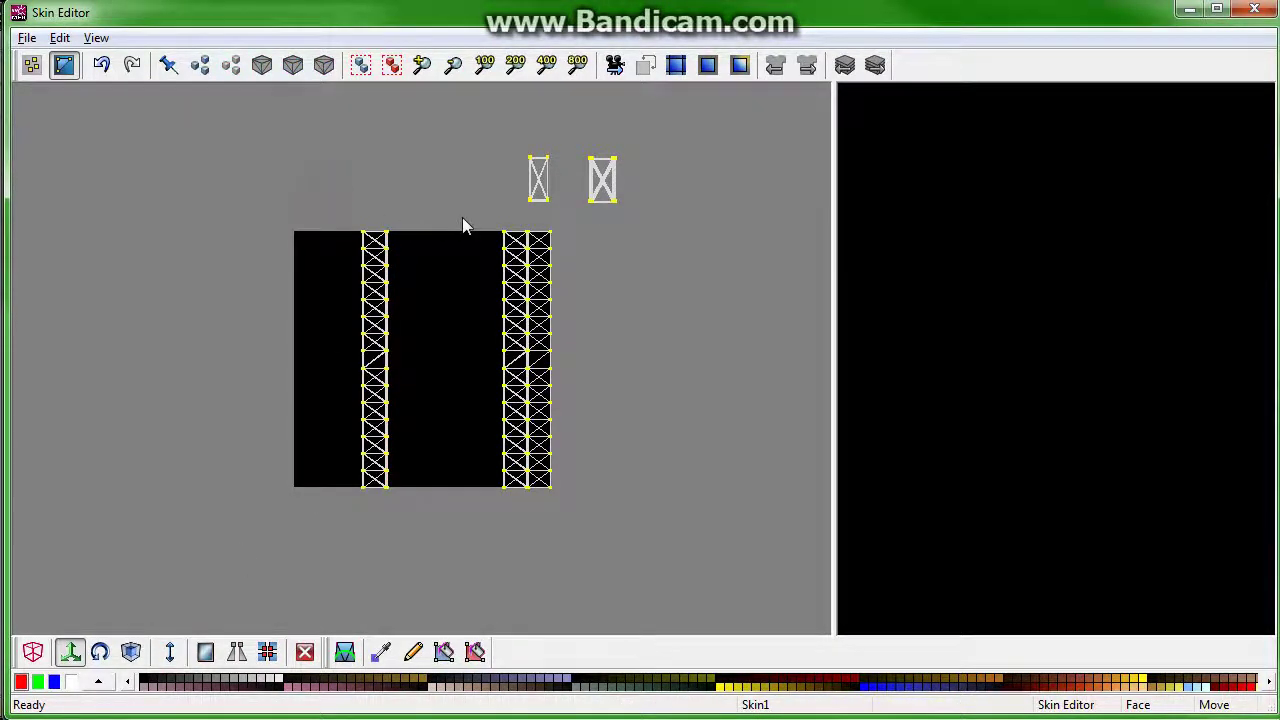
pyautogui.click(172, 652)
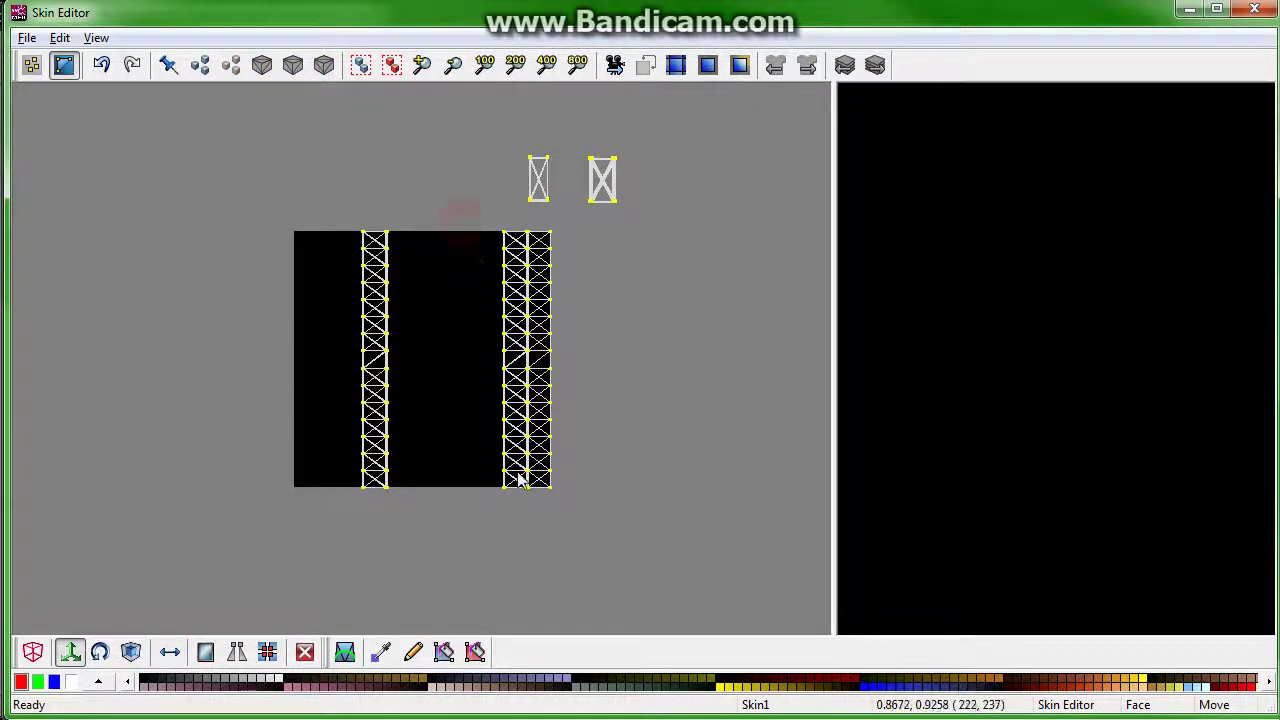
pyautogui.moveTo(461, 228); pyautogui.dragTo(540, 514)
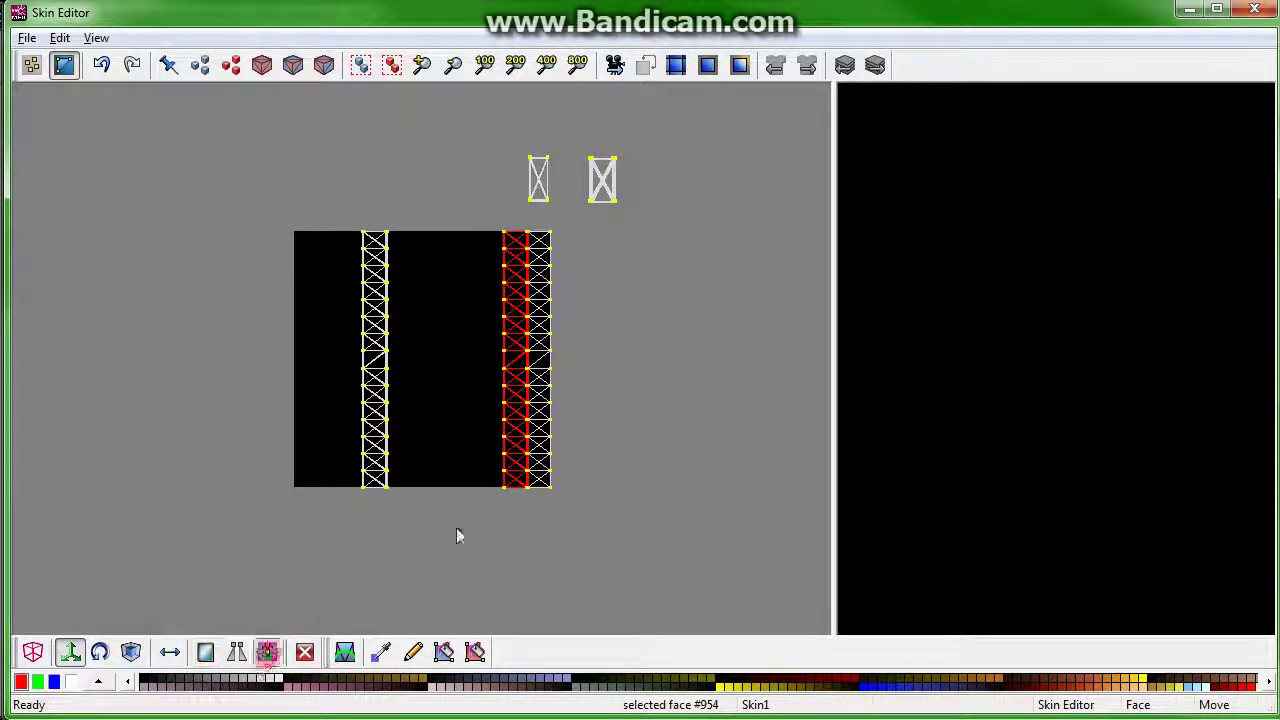
pyautogui.moveTo(522, 420); pyautogui.dragTo(543, 420)
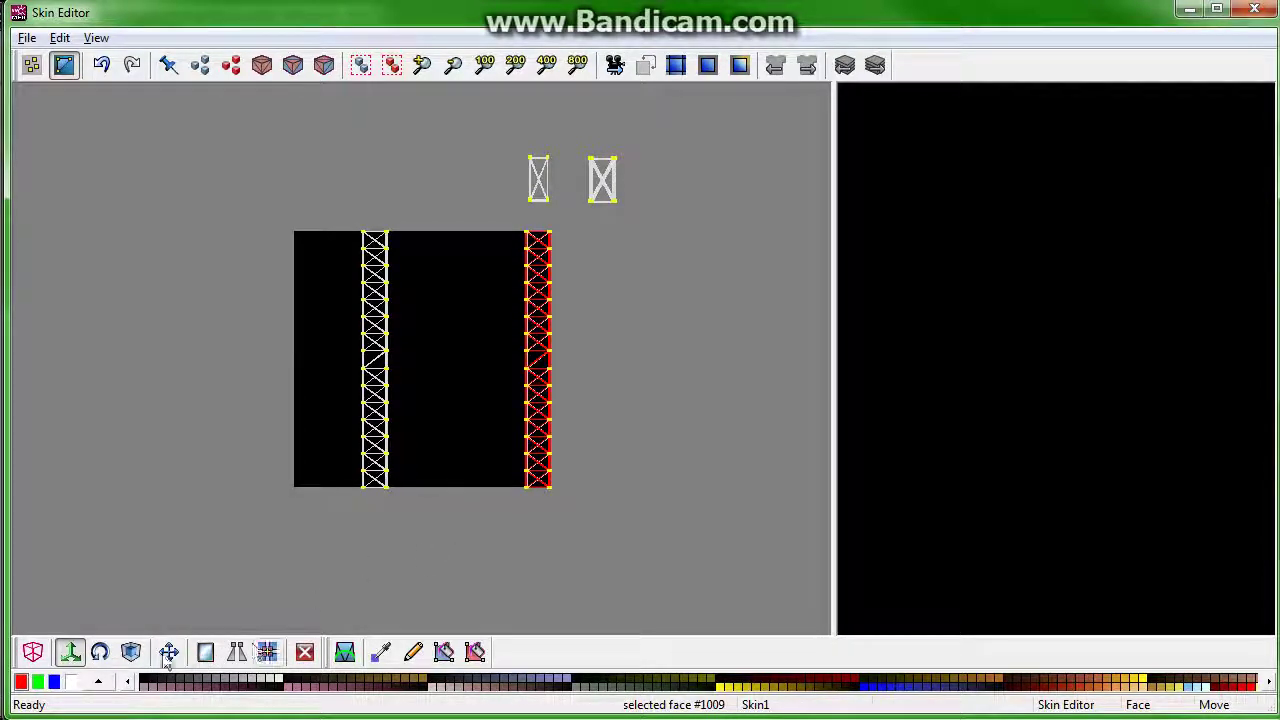
pyautogui.click(591, 542)
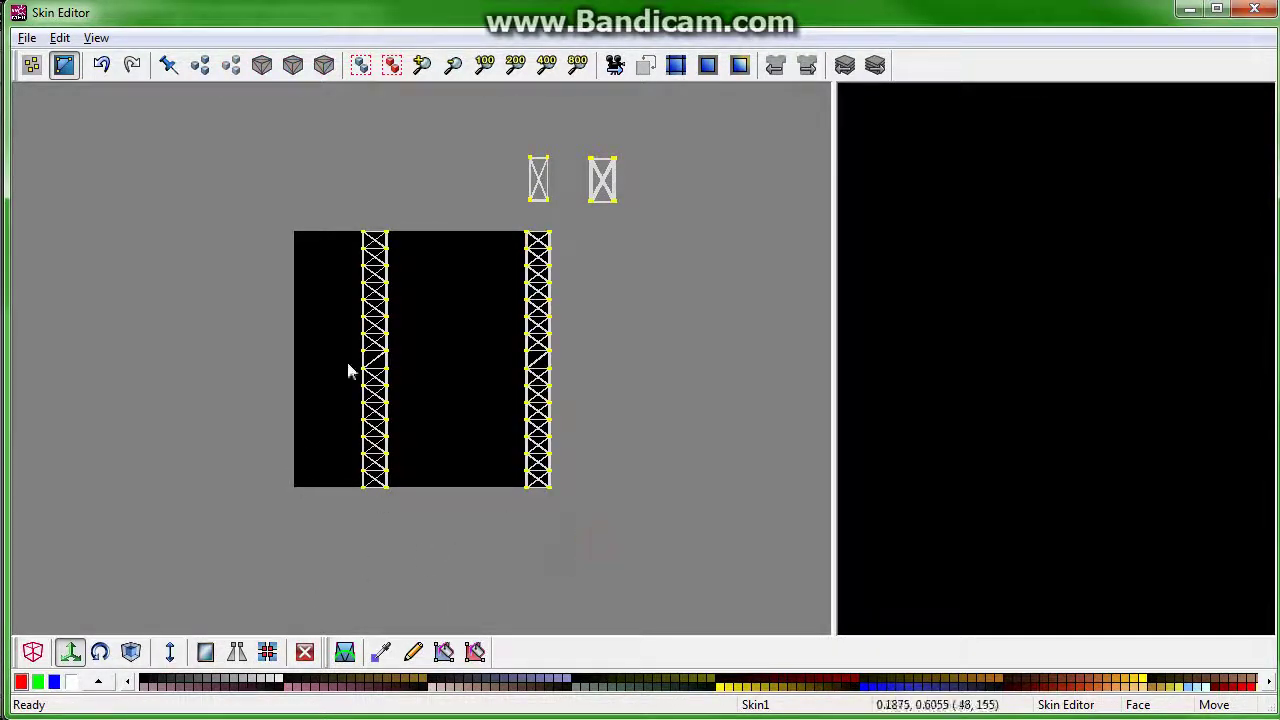
# - Stack the lower half of the floor and ceiling columns vertically onto the upper half, and repeat with the rows that remain
pyautogui.moveTo(323, 369); pyautogui.dragTo(322, 362)
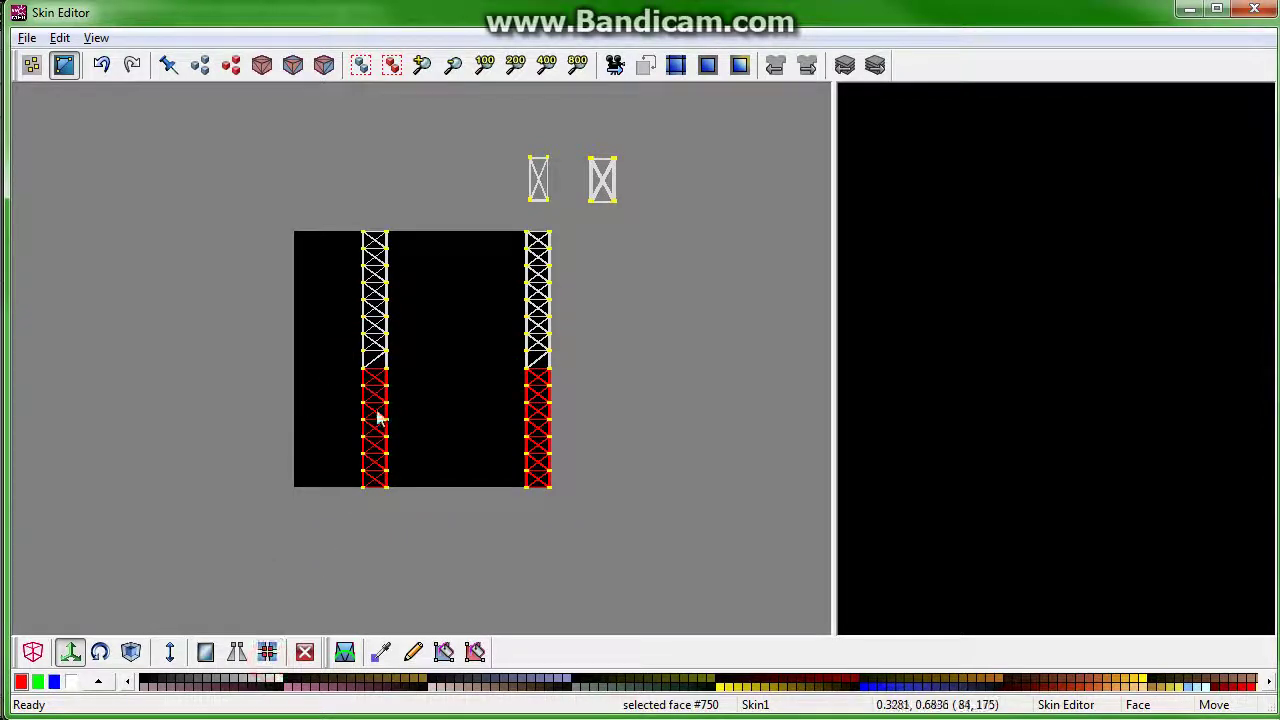
pyautogui.moveTo(374, 414); pyautogui.dragTo(397, 285)
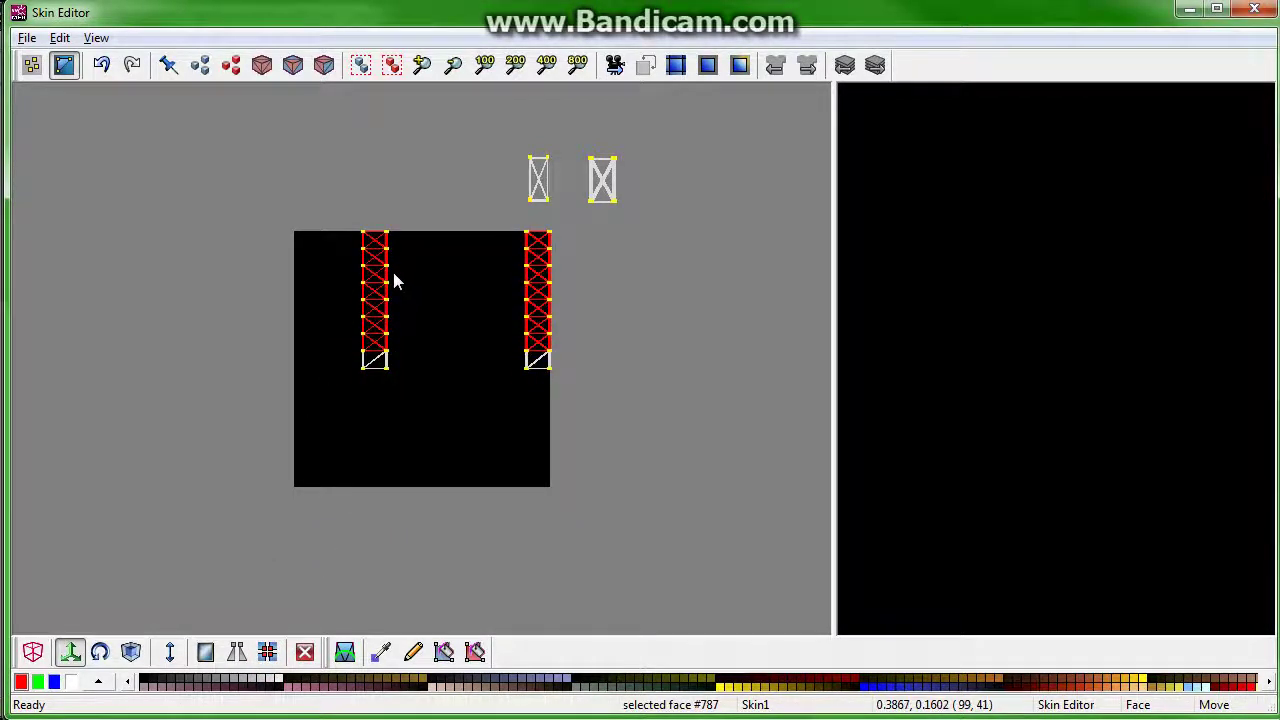
pyautogui.click(594, 418)
pyautogui.moveTo(322, 290); pyautogui.dragTo(700, 445)
pyautogui.moveTo(371, 289); pyautogui.dragTo(377, 250)
# - Move the lower two of the four remaining floor and ceiling rows vertically onto the upper two
pyautogui.click(320, 341)
pyautogui.moveTo(323, 346); pyautogui.dragTo(583, 258)
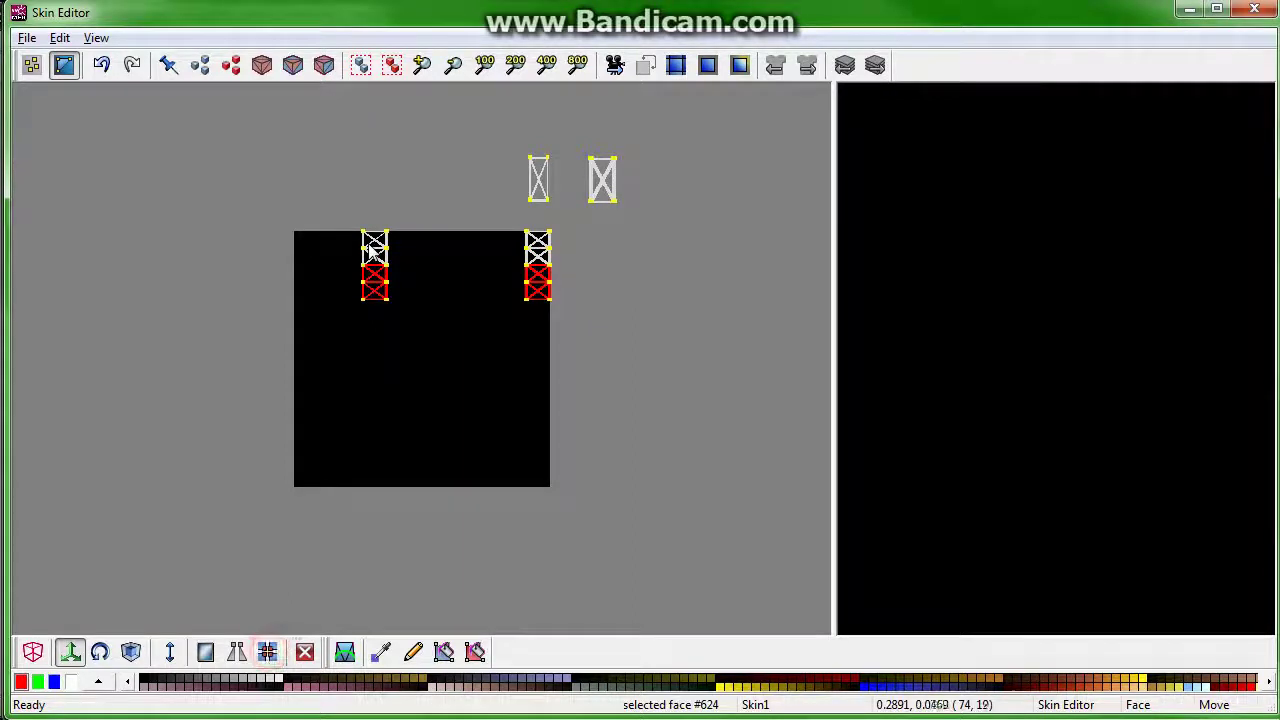
pyautogui.moveTo(373, 283); pyautogui.dragTo(373, 250)
pyautogui.click(325, 322)
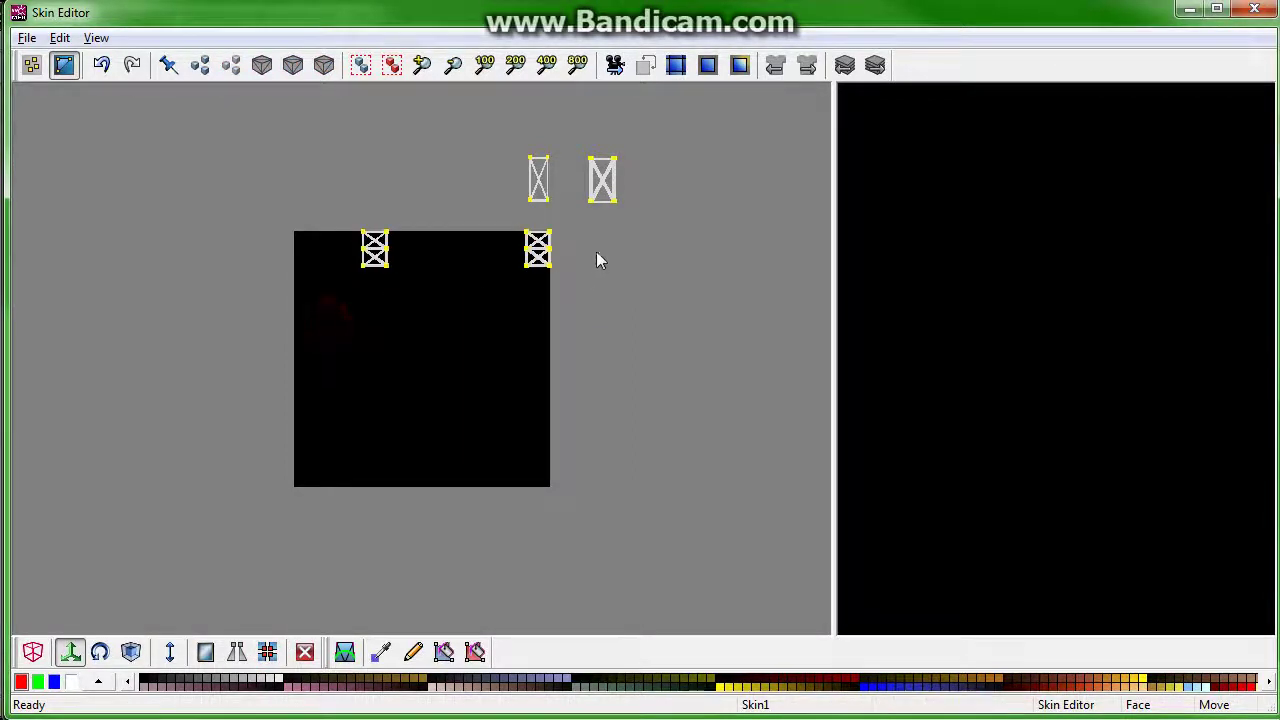
# - Move the second floor and ceiling row onto the first, reducing each column to a single tile, and allow free movement in both directions
pyautogui.moveTo(314, 314); pyautogui.dragTo(600, 245)
pyautogui.click(266, 654)
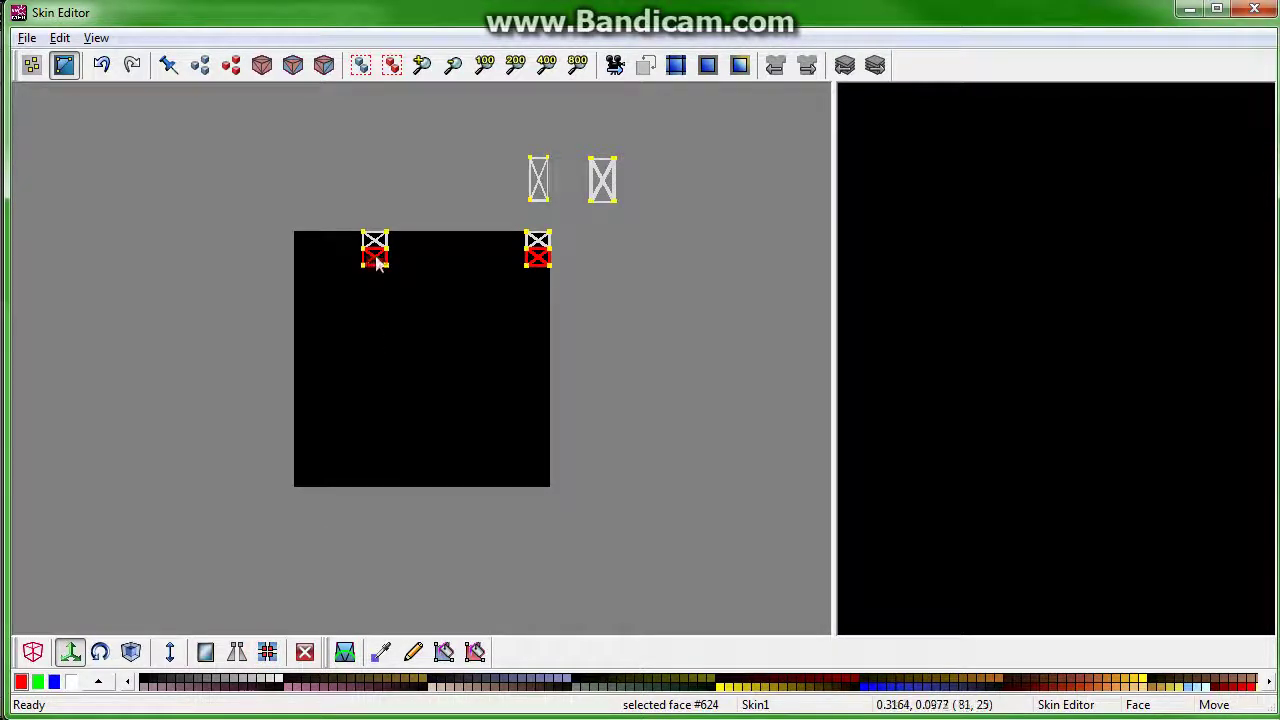
pyautogui.moveTo(377, 262); pyautogui.dragTo(381, 246)
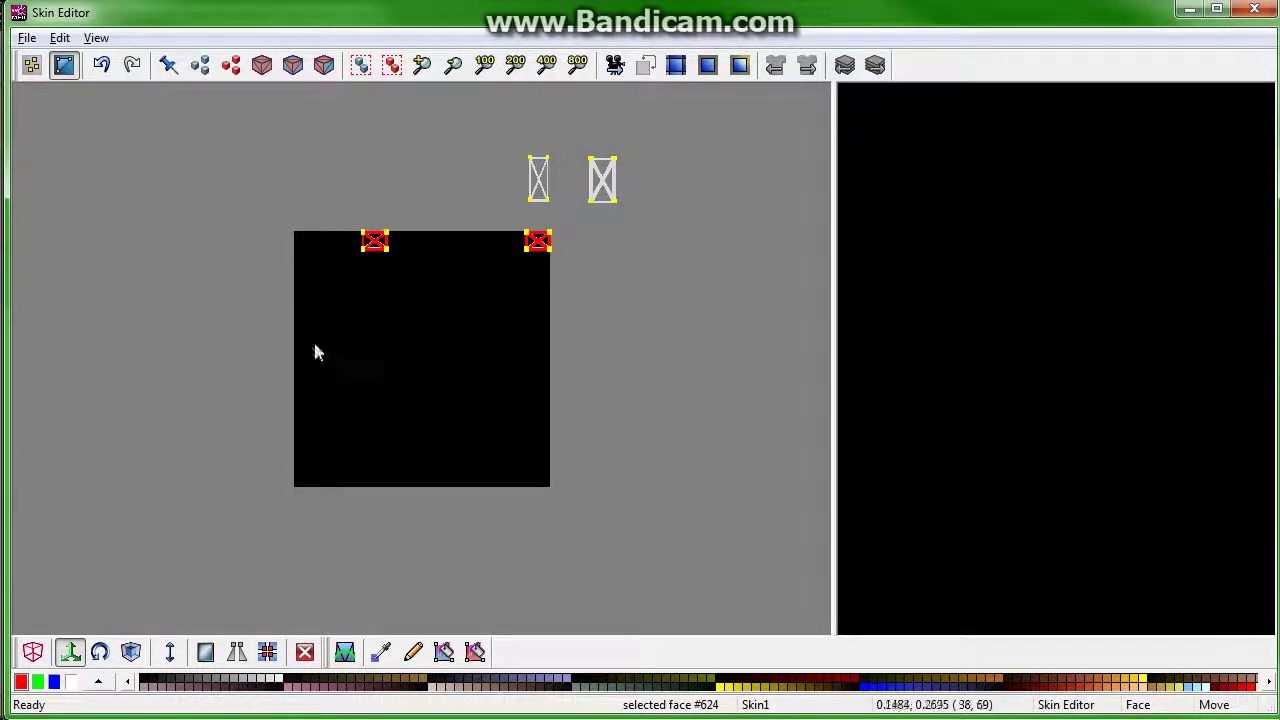
pyautogui.click(341, 137)
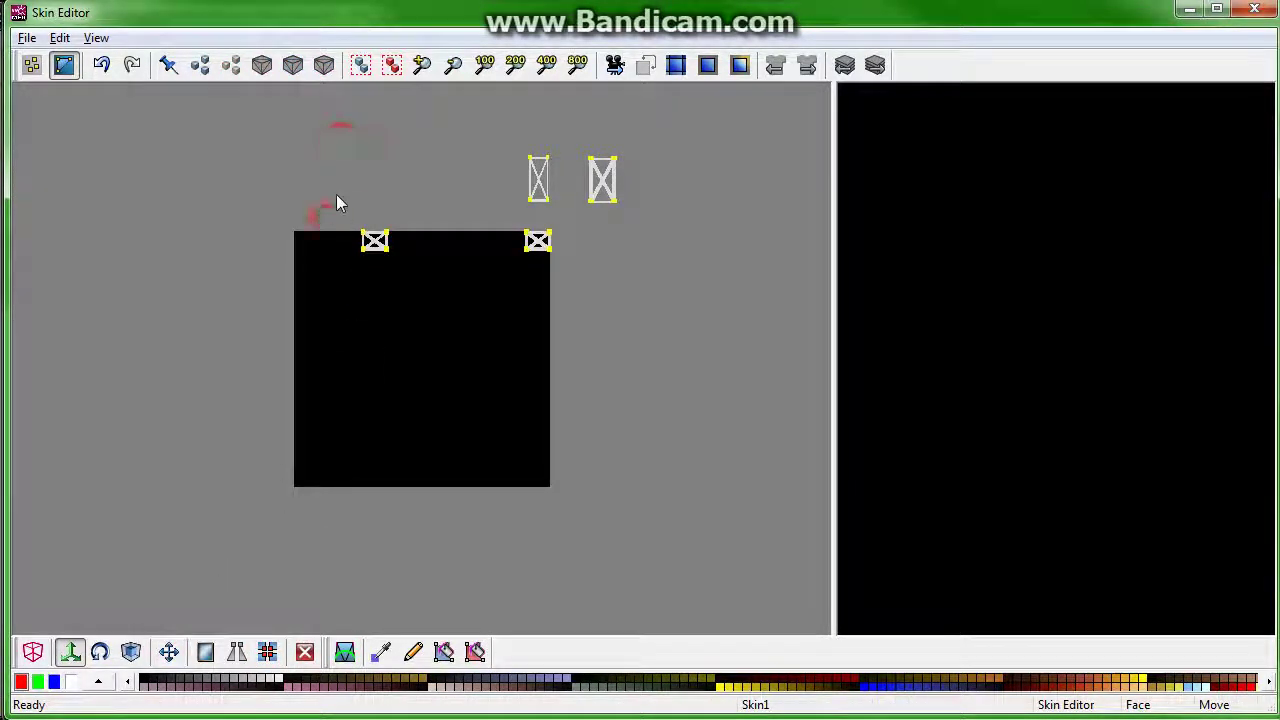
# - Move both wall tiles together into the middle of the black skin area
pyautogui.moveTo(731, 204); pyautogui.dragTo(734, 209)
pyautogui.moveTo(596, 176); pyautogui.dragTo(469, 347)
pyautogui.click(584, 356)
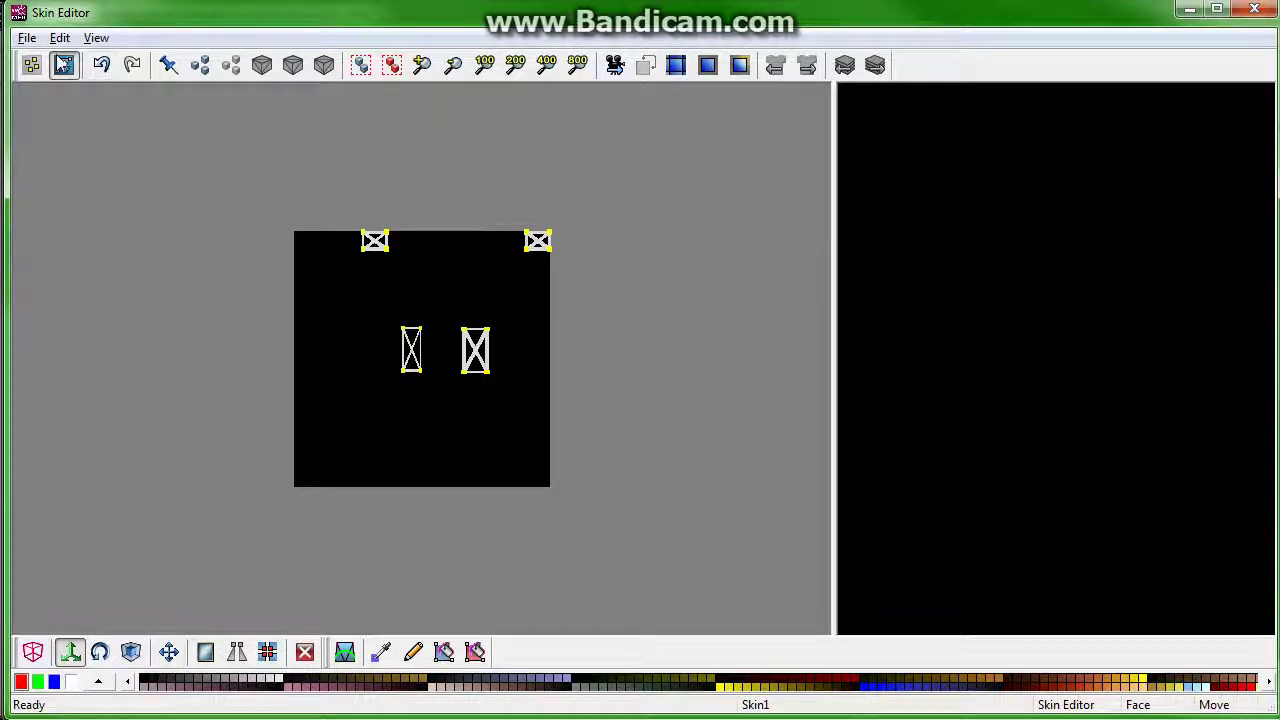
# - Switch to vertex mode and weld the overlapping vertices at each corner of the floor tile
pyautogui.click(32, 64)
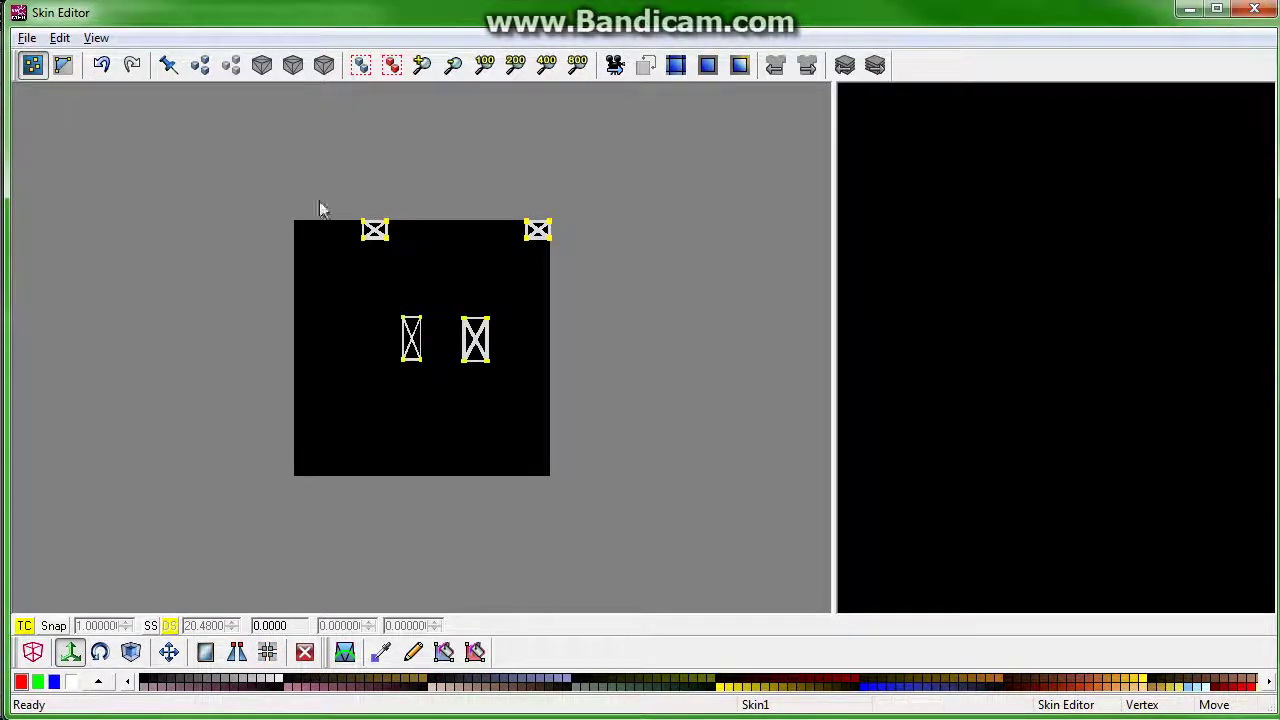
pyautogui.moveTo(373, 230); pyautogui.dragTo(373, 230)
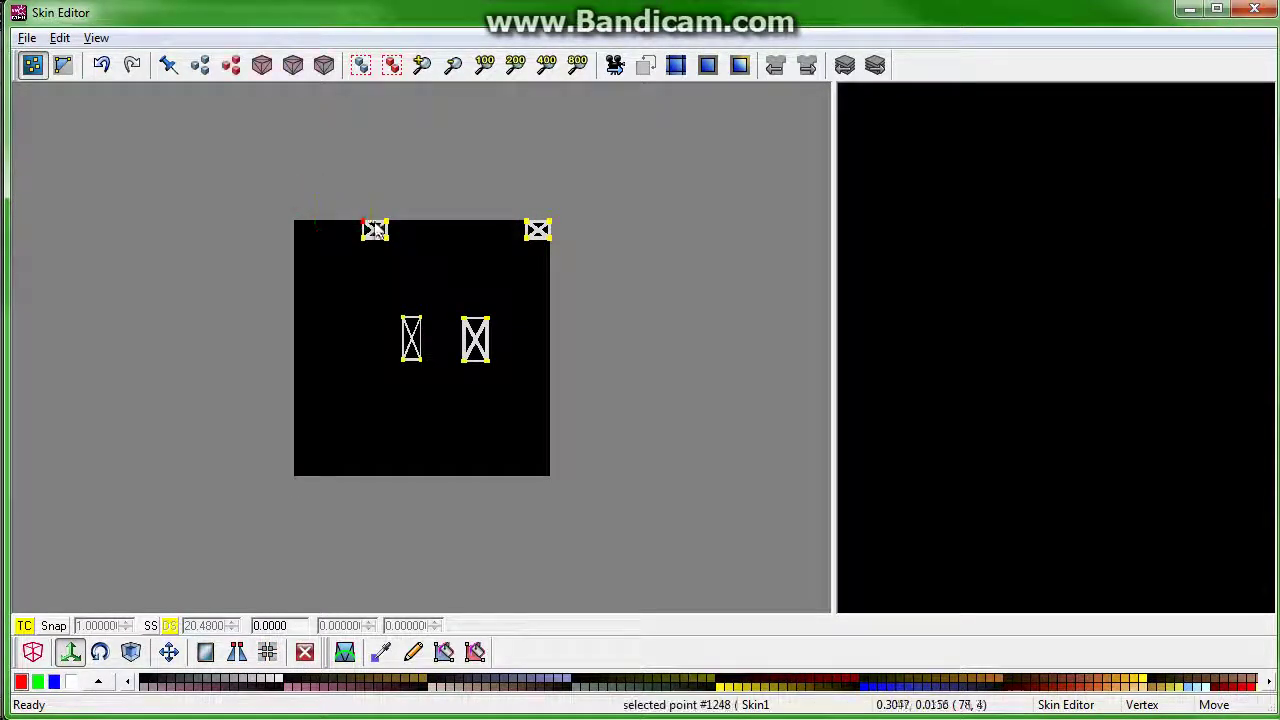
pyautogui.click(237, 652)
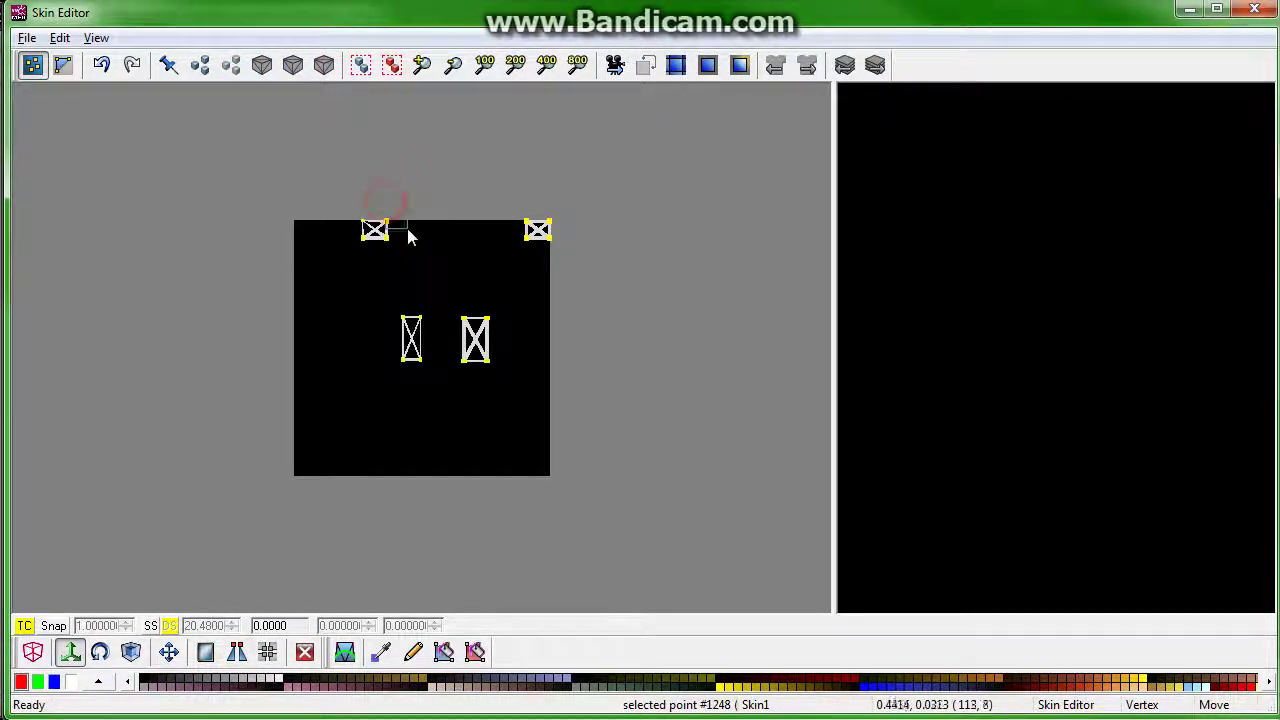
pyautogui.moveTo(408, 236); pyautogui.dragTo(410, 232)
pyautogui.moveTo(334, 257); pyautogui.dragTo(374, 234)
pyautogui.click(237, 652)
pyautogui.moveTo(374, 230); pyautogui.dragTo(424, 276)
pyautogui.click(237, 652)
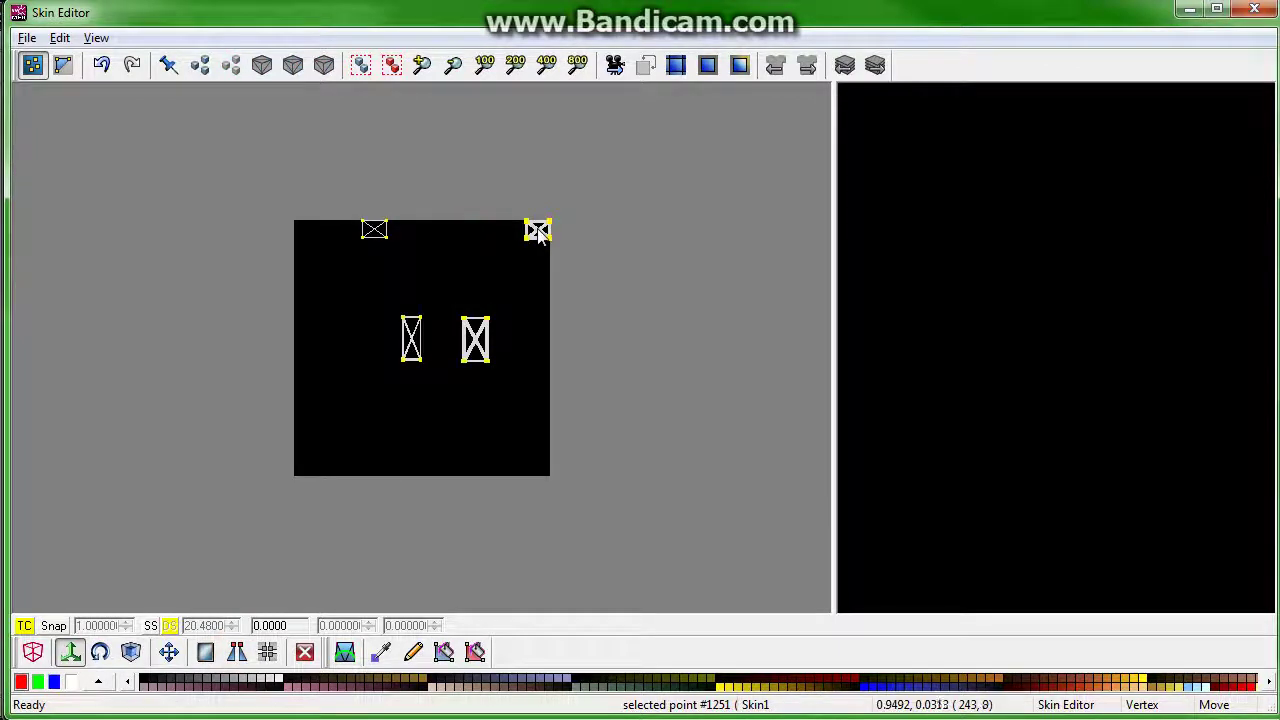
# - Weld the overlapping corner vertices of the ceiling tile and of both wall tiles
pyautogui.moveTo(538, 230); pyautogui.dragTo(457, 189)
pyautogui.click(236, 654)
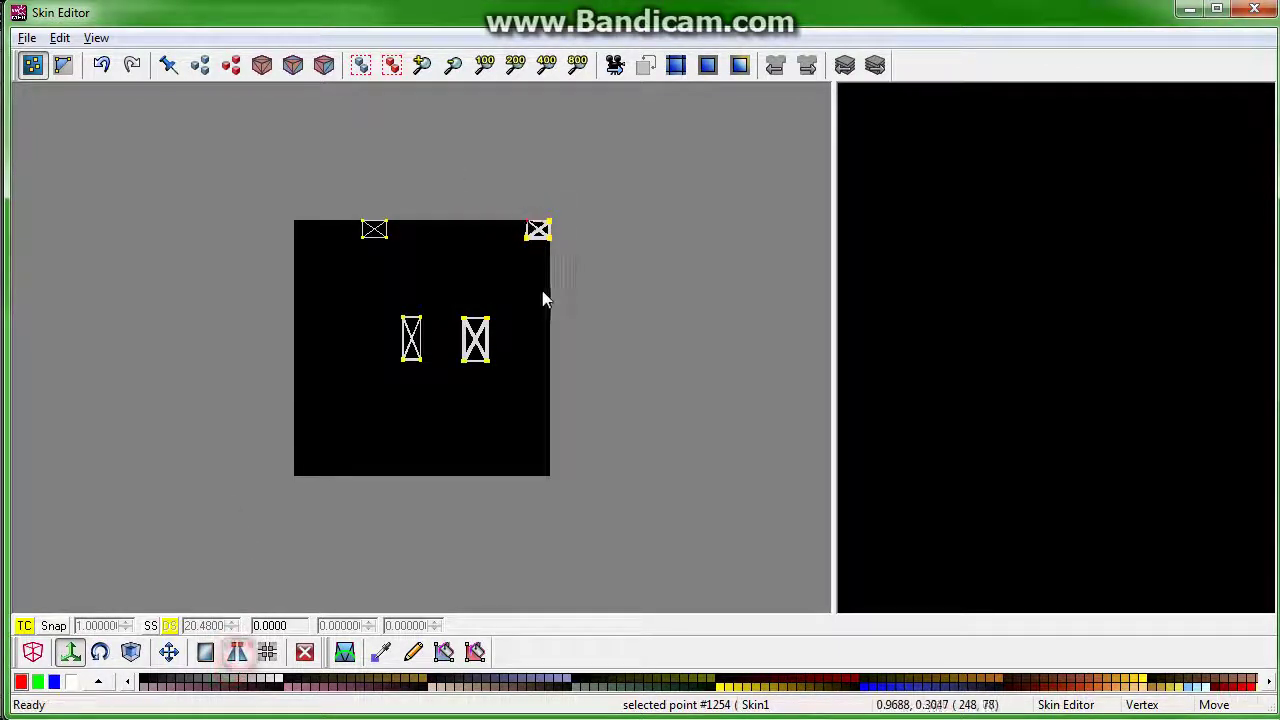
pyautogui.click(577, 202)
pyautogui.click(540, 226)
pyautogui.click(243, 652)
pyautogui.click(513, 226)
pyautogui.moveTo(500, 254); pyautogui.dragTo(530, 248)
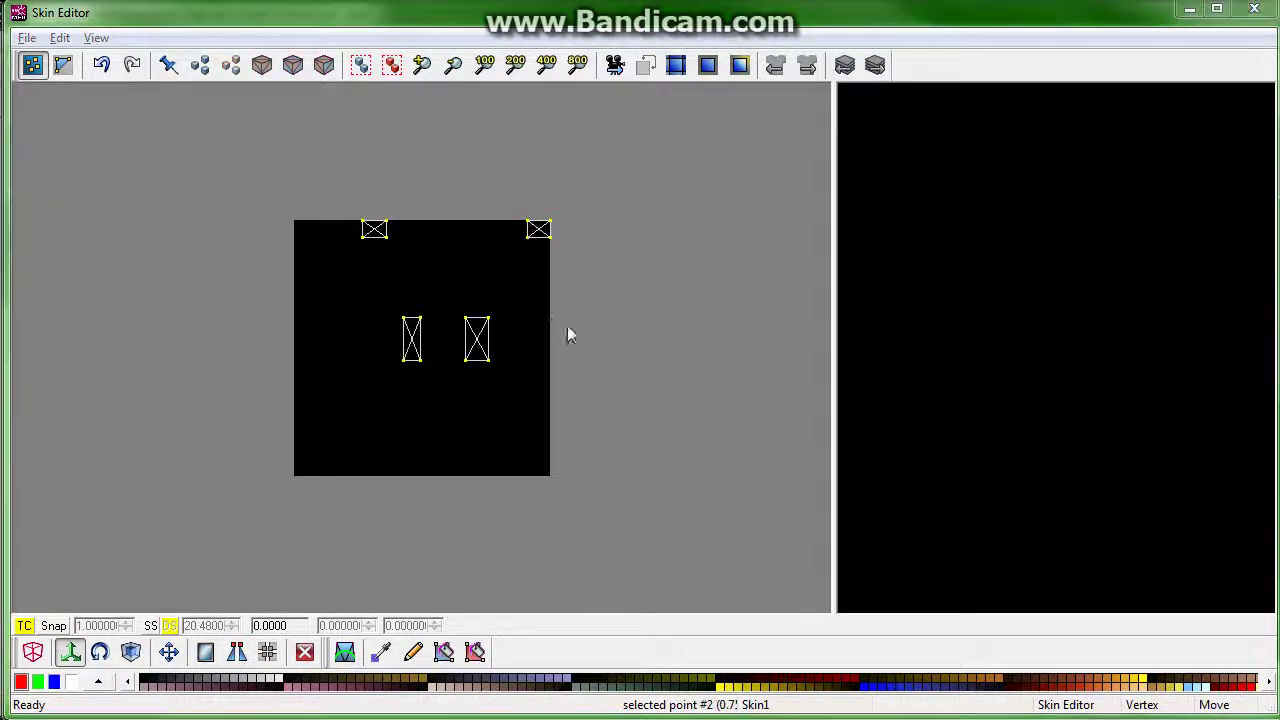
# - Spread the four tiles out: floor and ceiling near the skin's upper corners, the two wall tiles near its lower corners
pyautogui.moveTo(331, 189); pyautogui.dragTo(336, 264)
pyautogui.moveTo(495, 210); pyautogui.dragTo(534, 263)
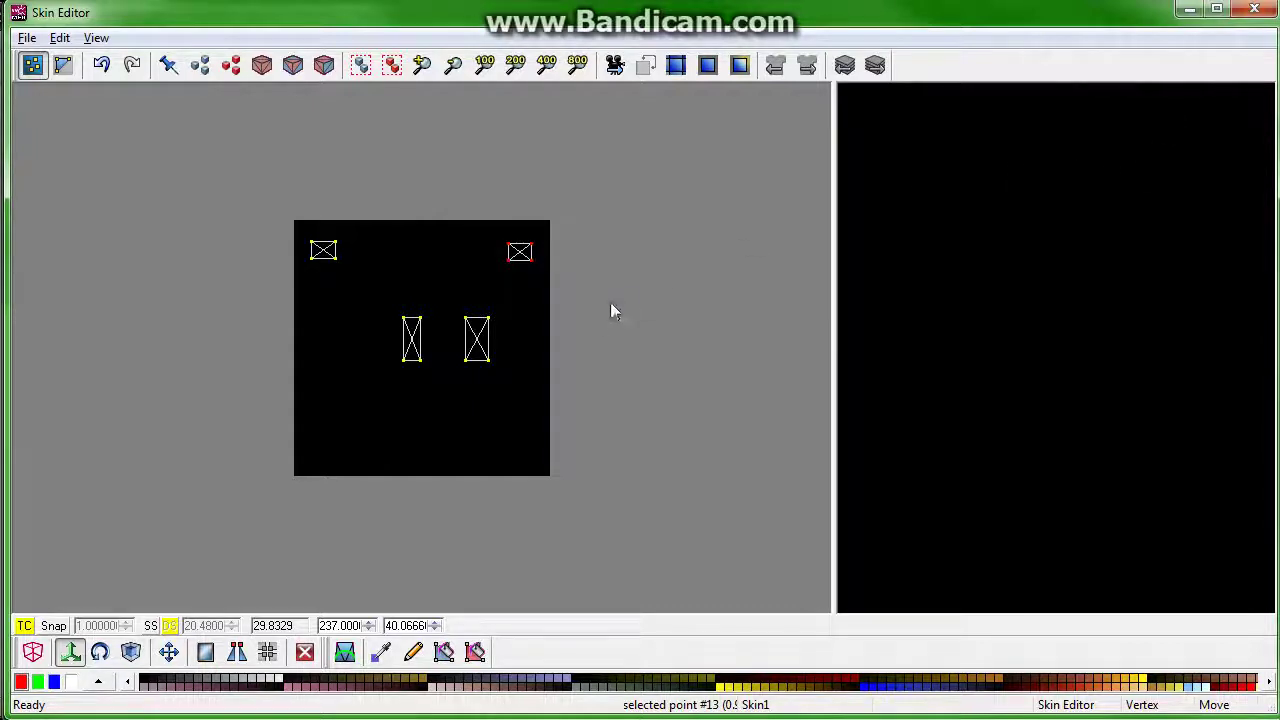
pyautogui.click(430, 396)
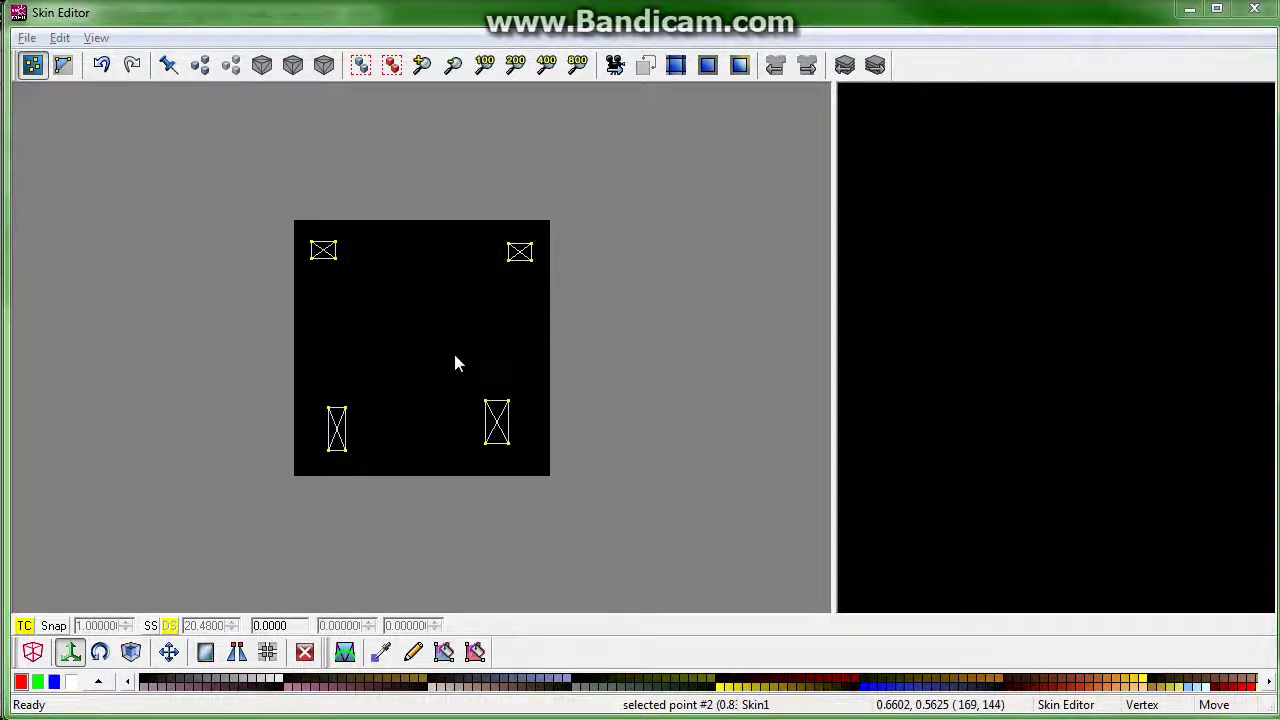
pyautogui.click(414, 355)
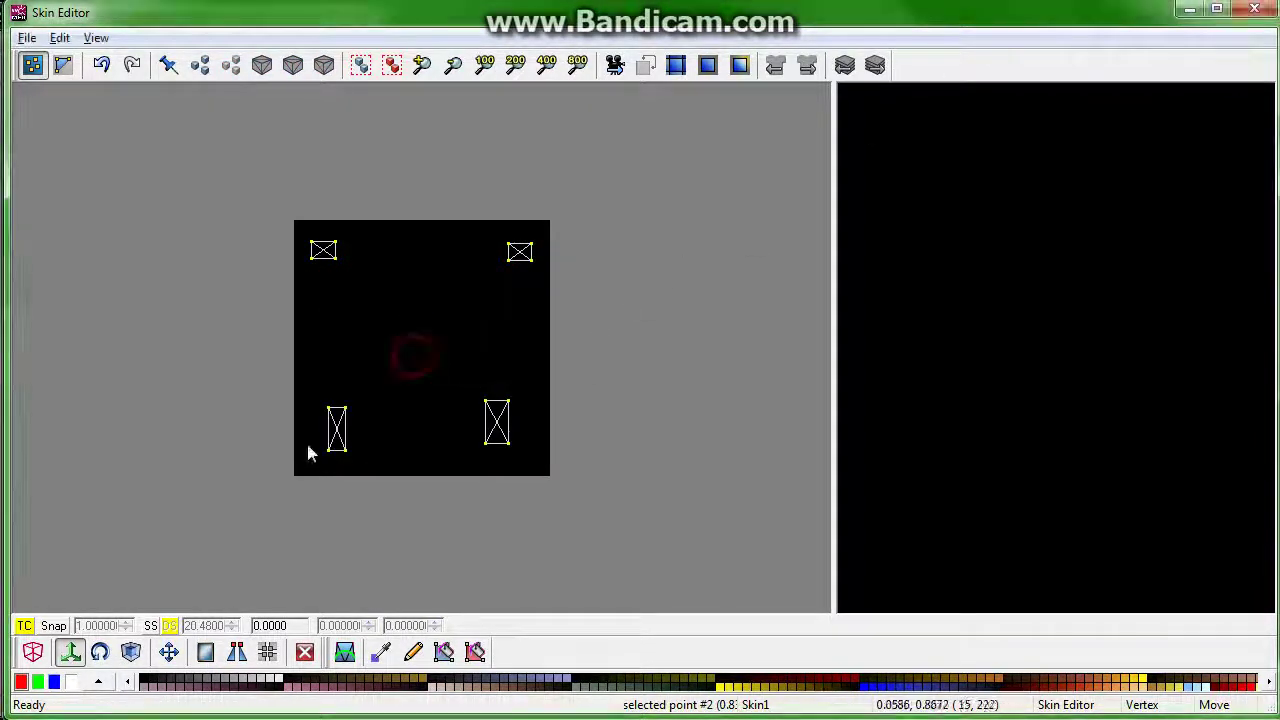
# - Move the left wall tile onto the right wall tile
pyautogui.click(311, 369)
pyautogui.moveTo(373, 458); pyautogui.dragTo(292, 376)
pyautogui.moveTo(347, 412); pyautogui.dragTo(504, 406)
# - Weld the matching corner vertices of the two overlapping wall tiles, merging them into one tile
pyautogui.click(460, 368)
pyautogui.moveTo(405, 372); pyautogui.dragTo(496, 420)
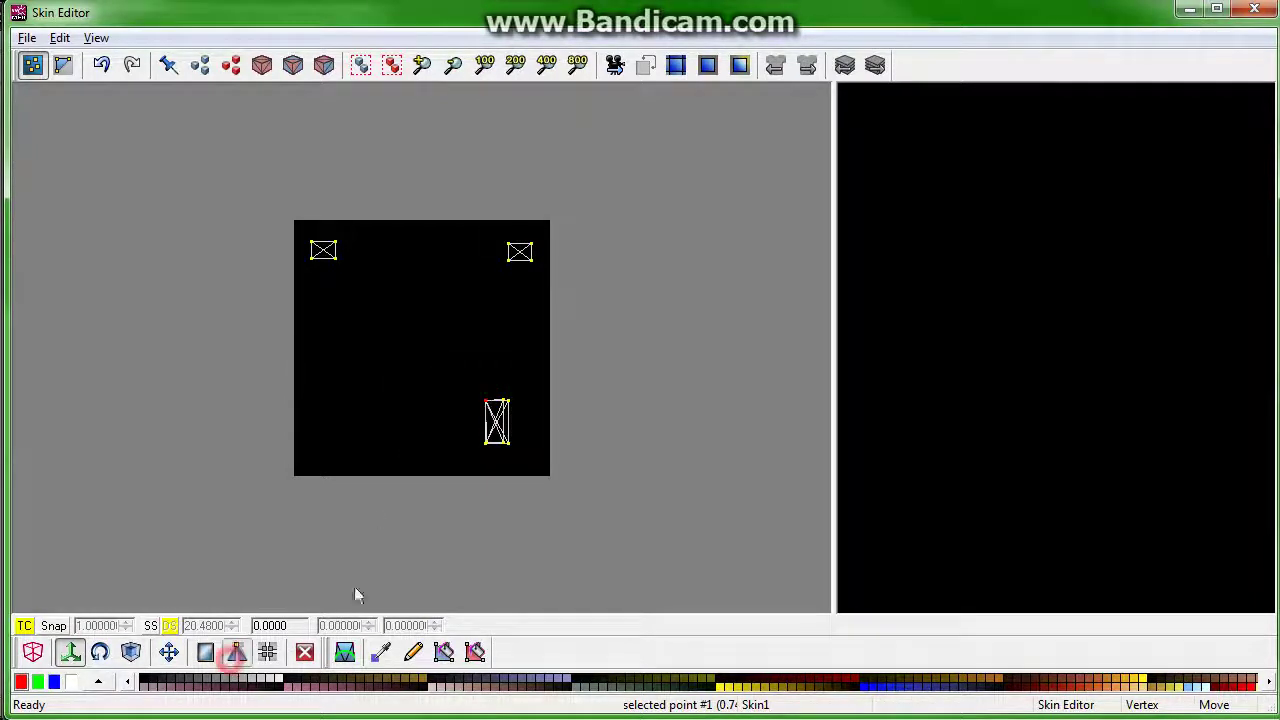
pyautogui.moveTo(523, 390); pyautogui.dragTo(494, 459)
pyautogui.click(456, 432)
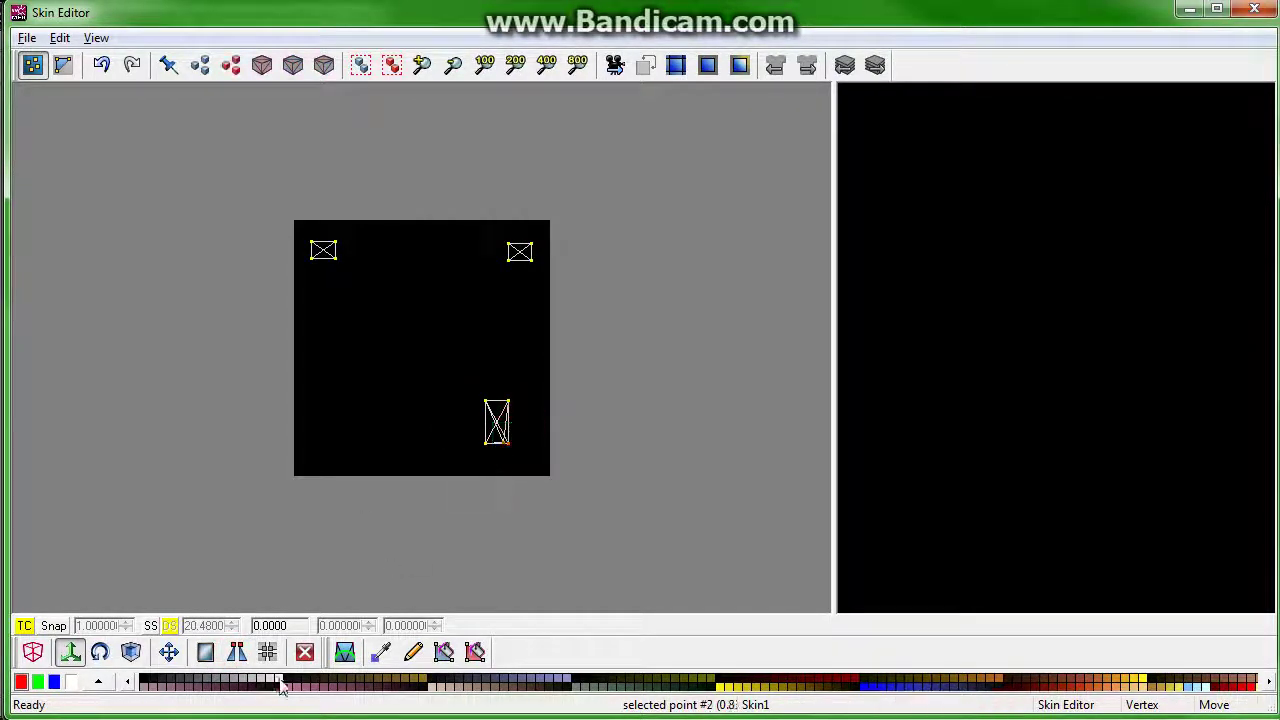
pyautogui.click(447, 371)
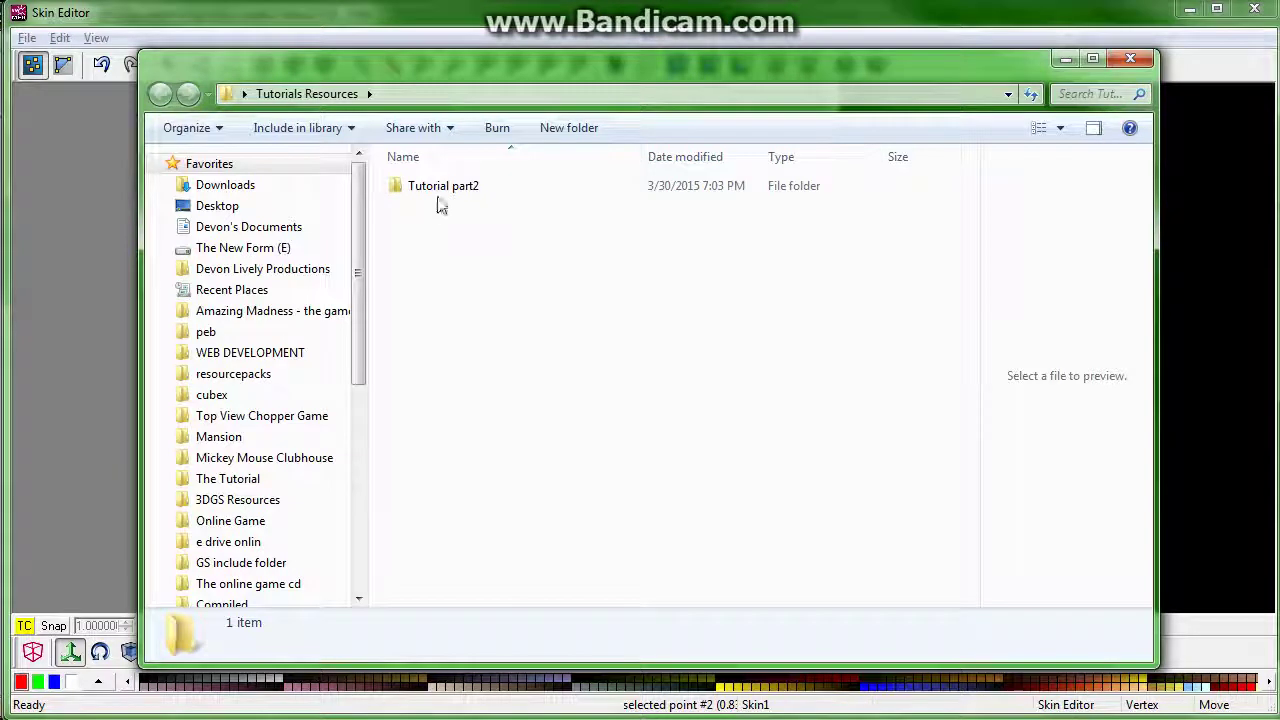
# - In Windows Explorer, copy the room1 file from the skins folder of Tutorial part2 and return to Tutorials Resources
pyautogui.doubleClick(440, 190)
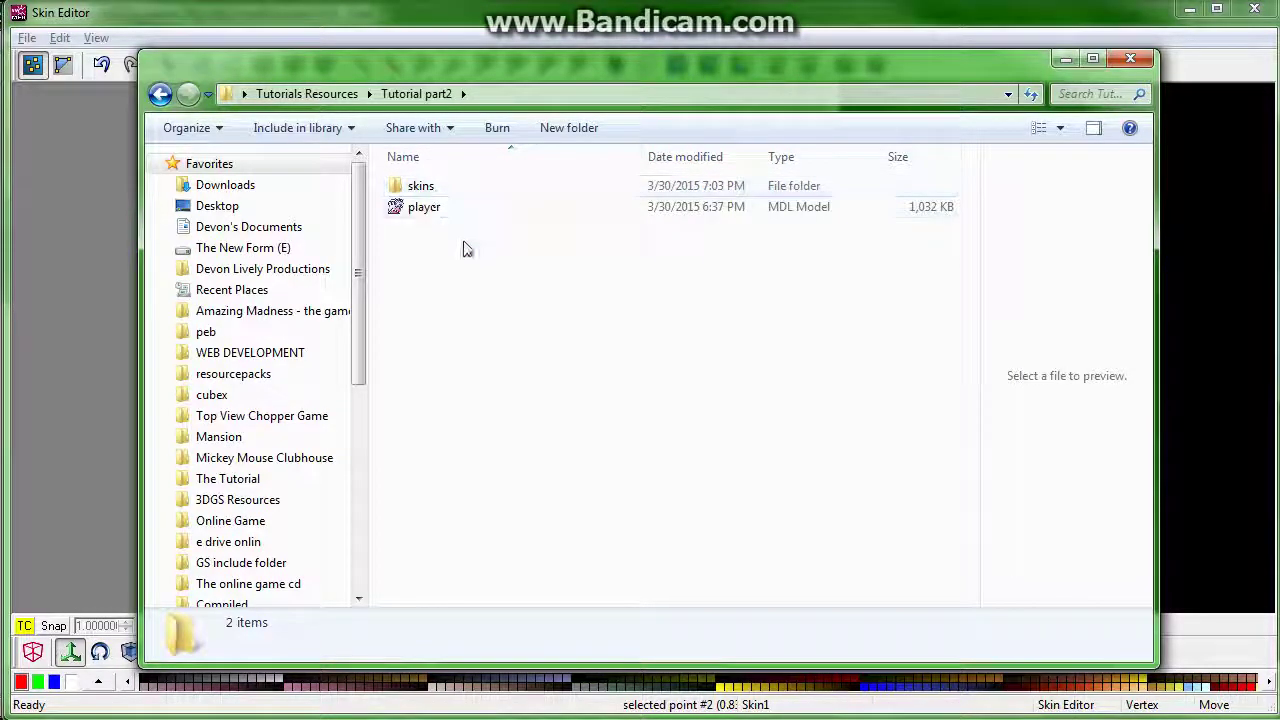
pyautogui.doubleClick(418, 187)
pyautogui.click(452, 207)
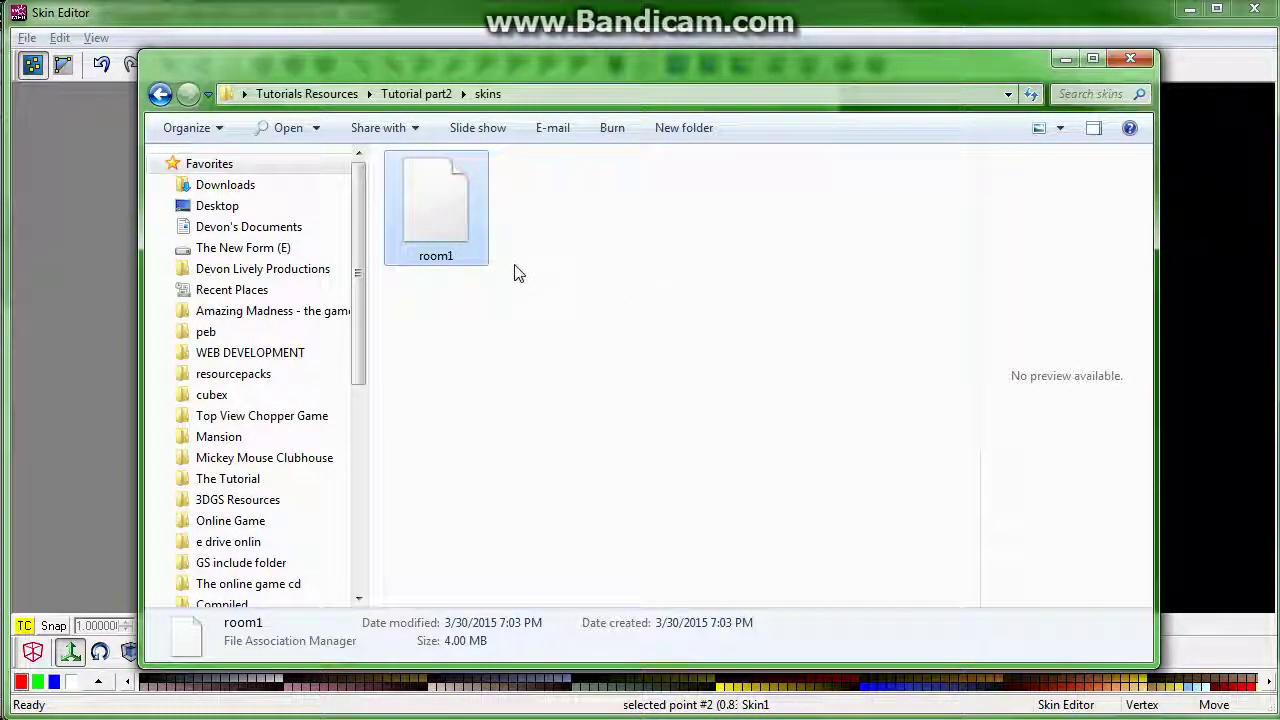
pyautogui.click(1187, 12)
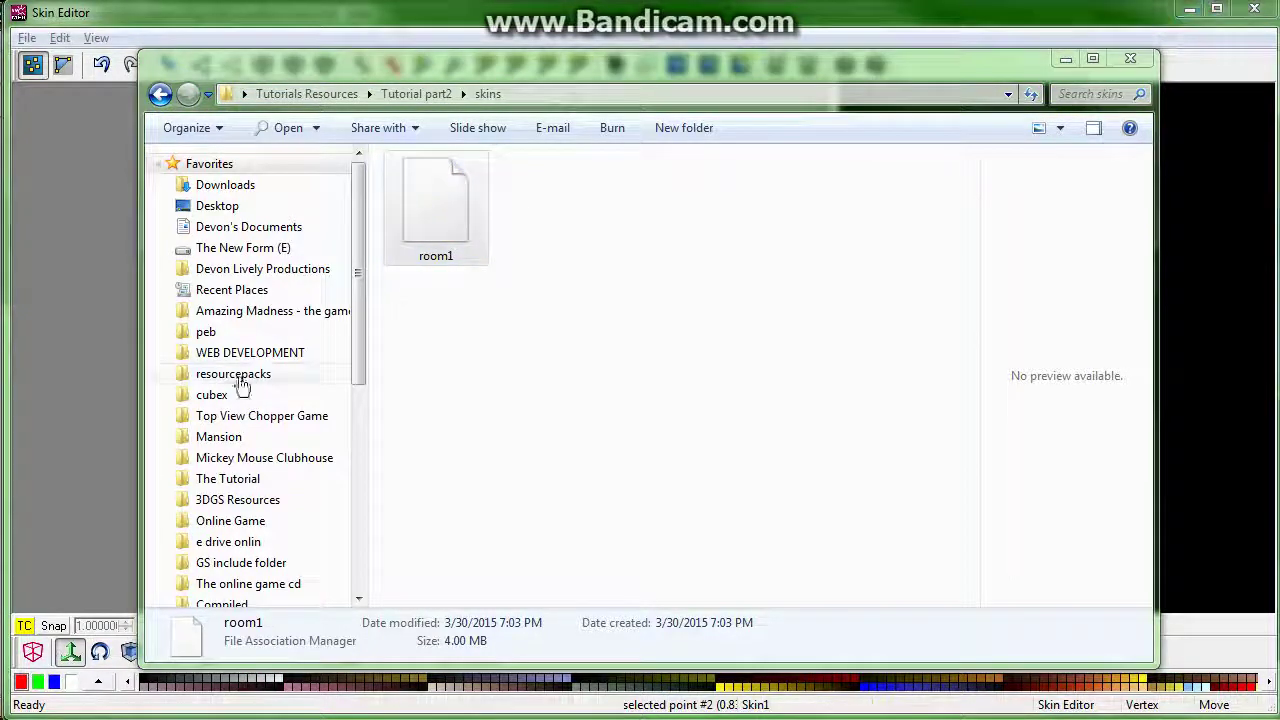
pyautogui.click(162, 101)
pyautogui.click(160, 95)
pyautogui.click(160, 95)
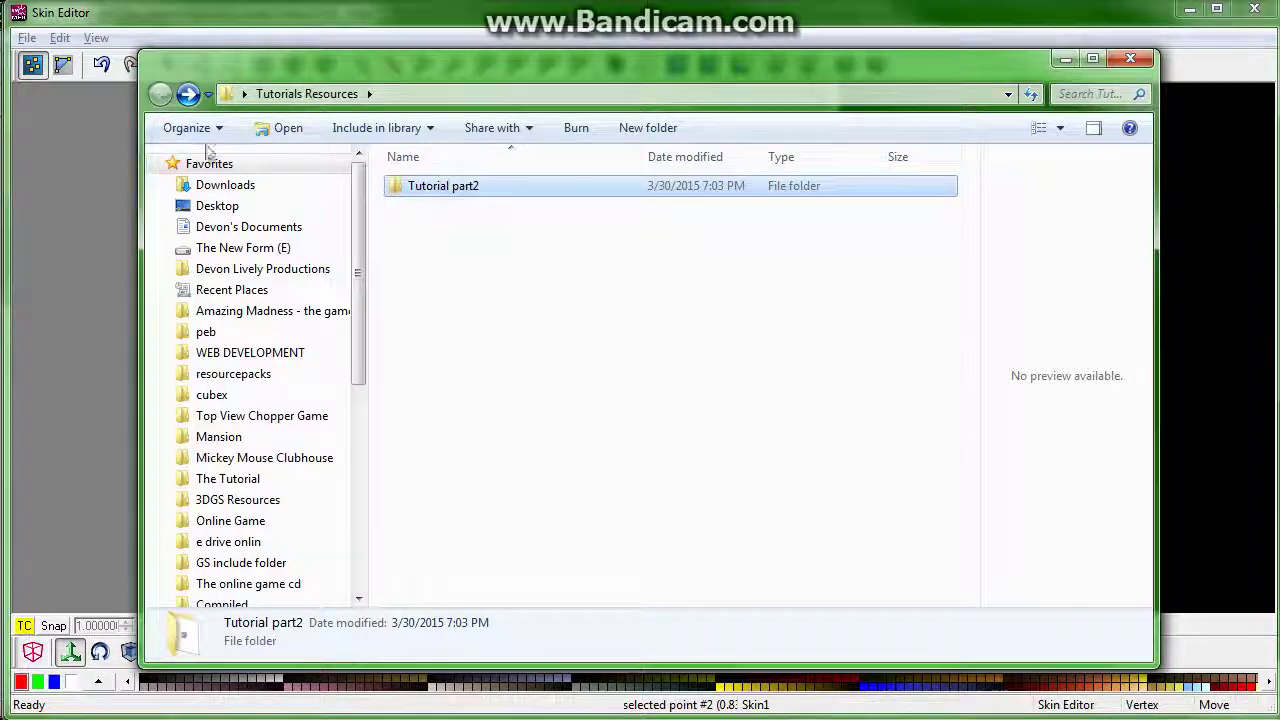
# - Paste the room1 texture file into the fps project's models folder, cut it again and return to the fps folder
pyautogui.click(97, 705)
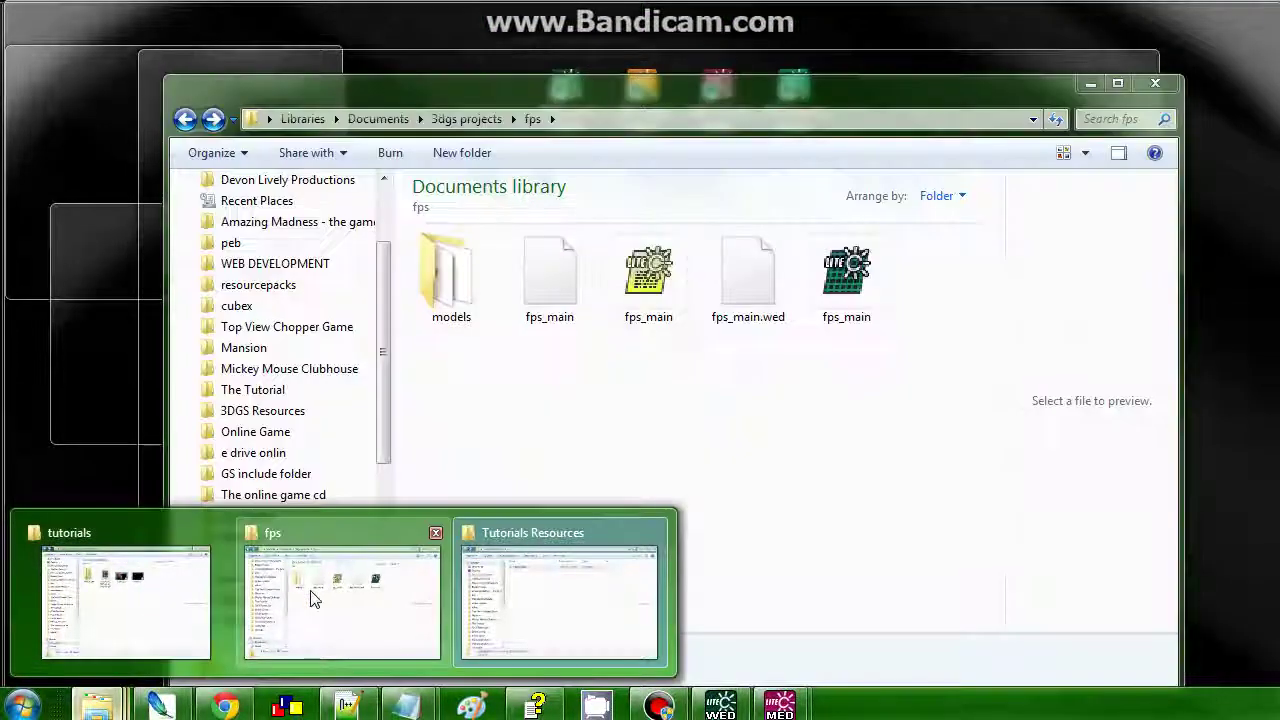
pyautogui.click(310, 598)
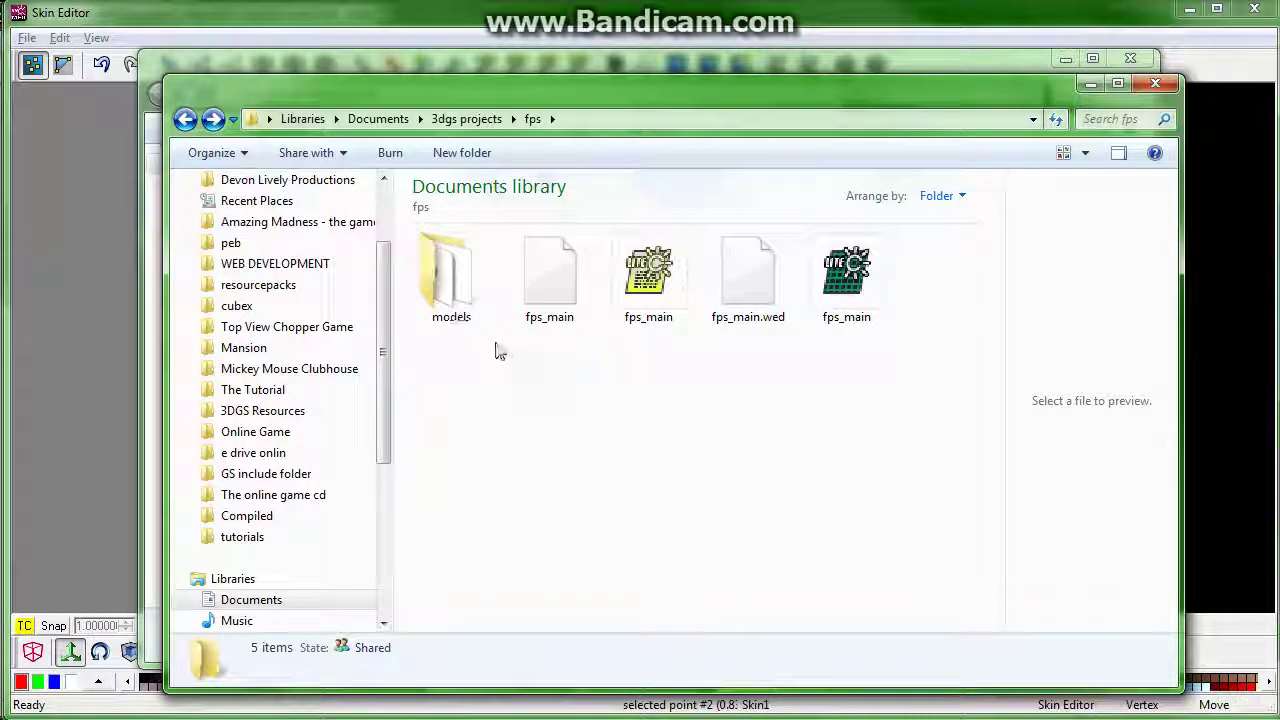
pyautogui.doubleClick(450, 275)
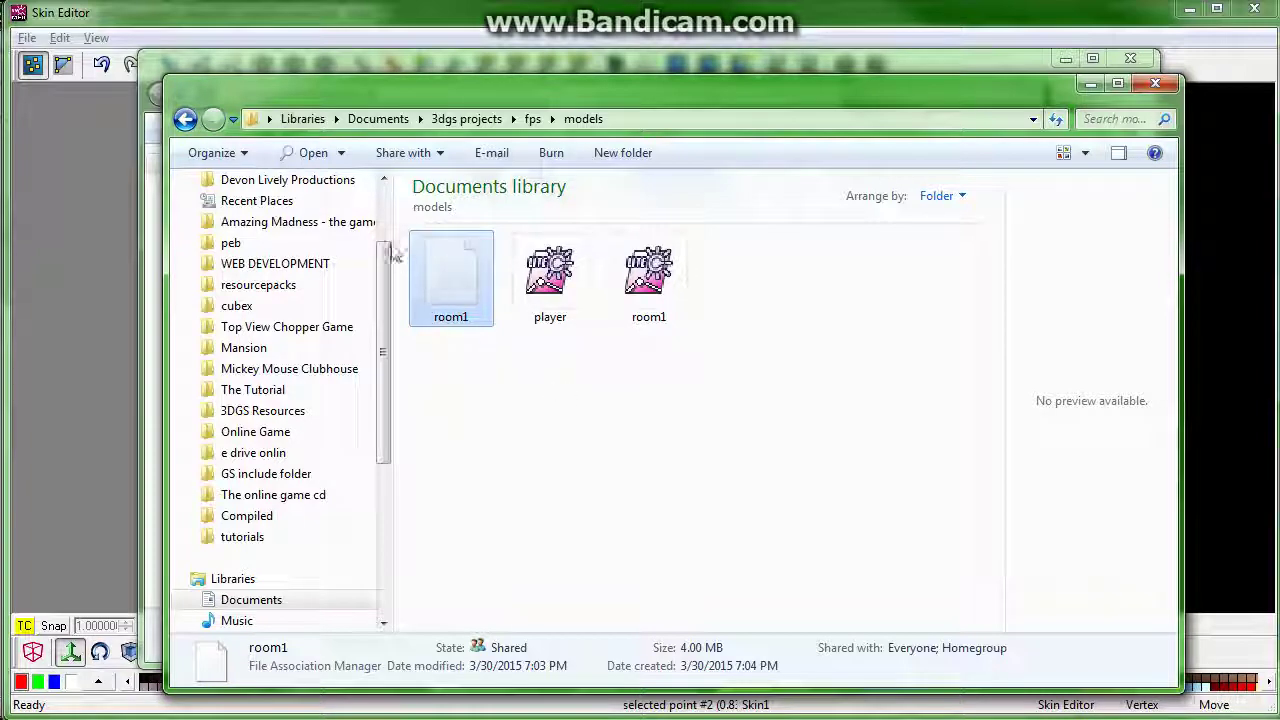
pyautogui.press('BackSpace')
# - Create a folder named skins in the fps project folder and paste the room1 texture file into it
pyautogui.rightClick(535, 410)
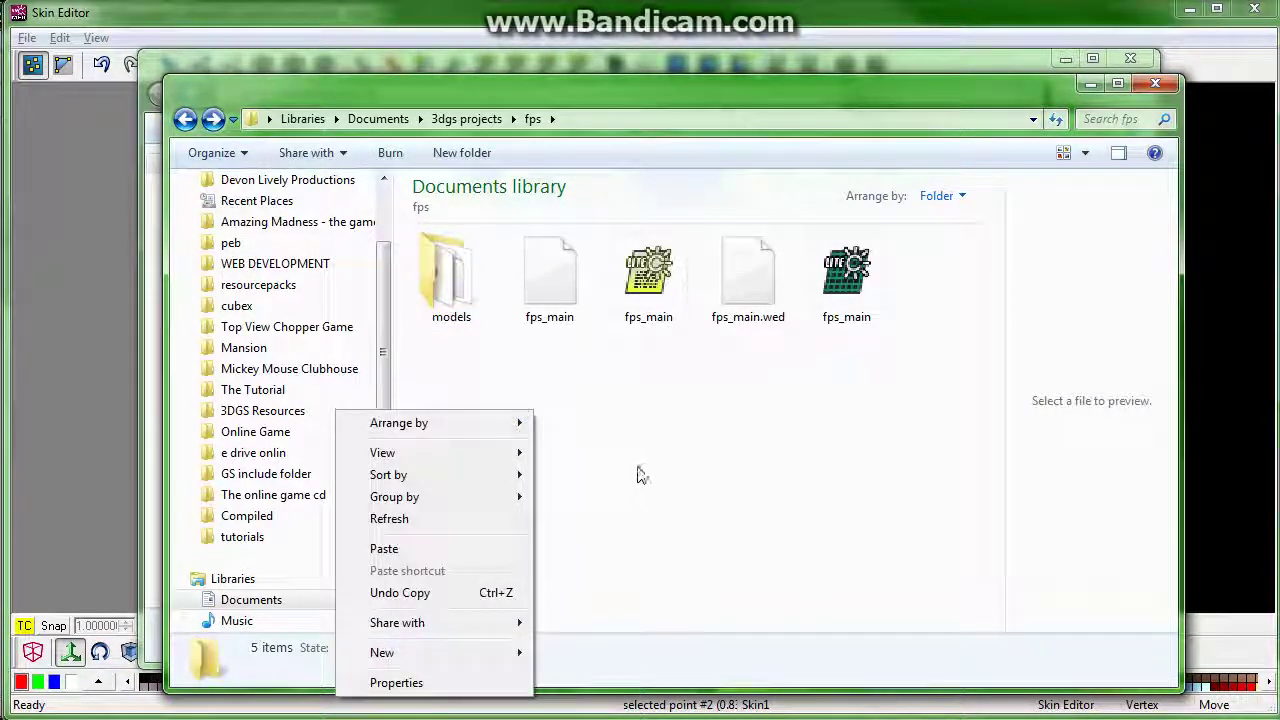
pyautogui.moveTo(402, 653)
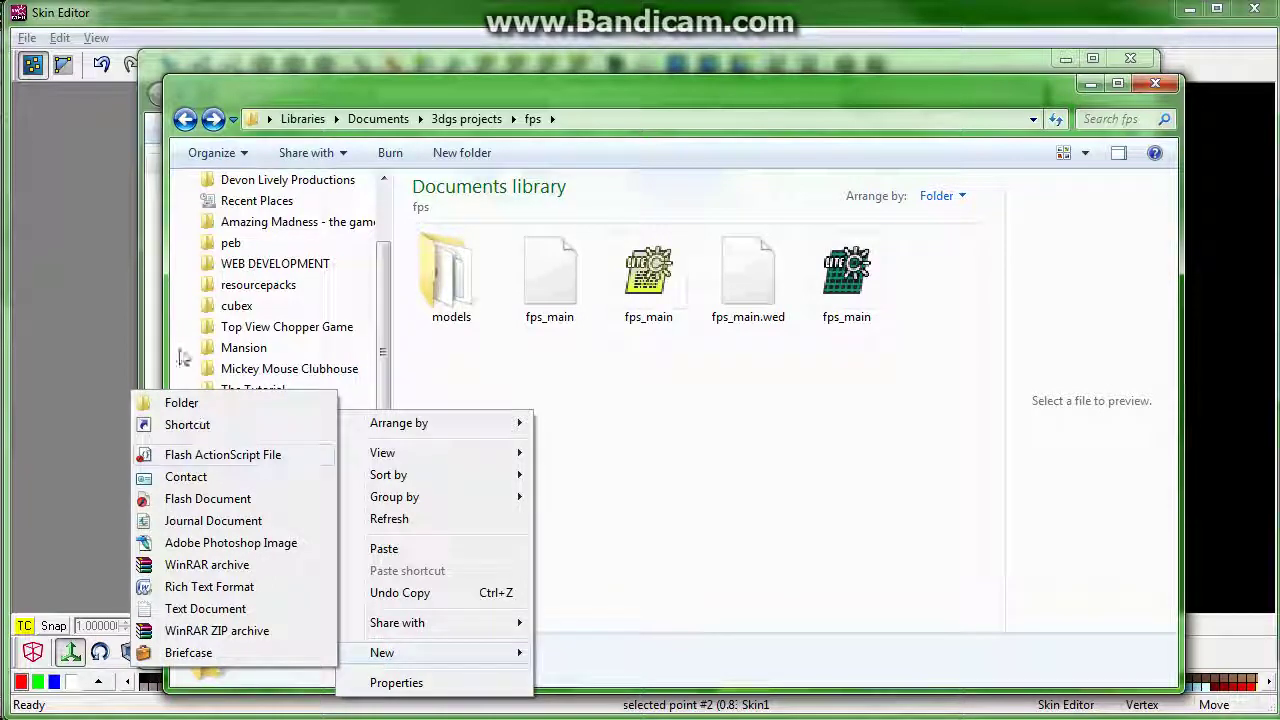
pyautogui.click(183, 402)
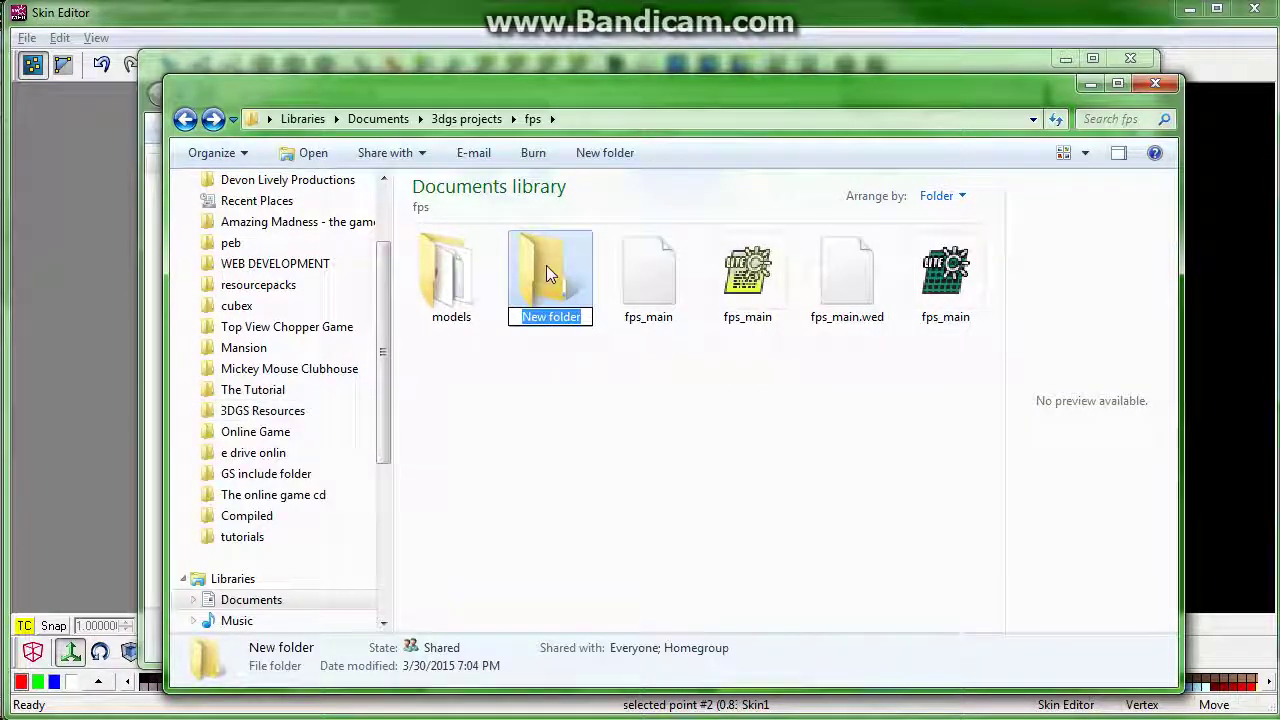
pyautogui.write('skins')
pyautogui.press('Return')
pyautogui.press('Return')
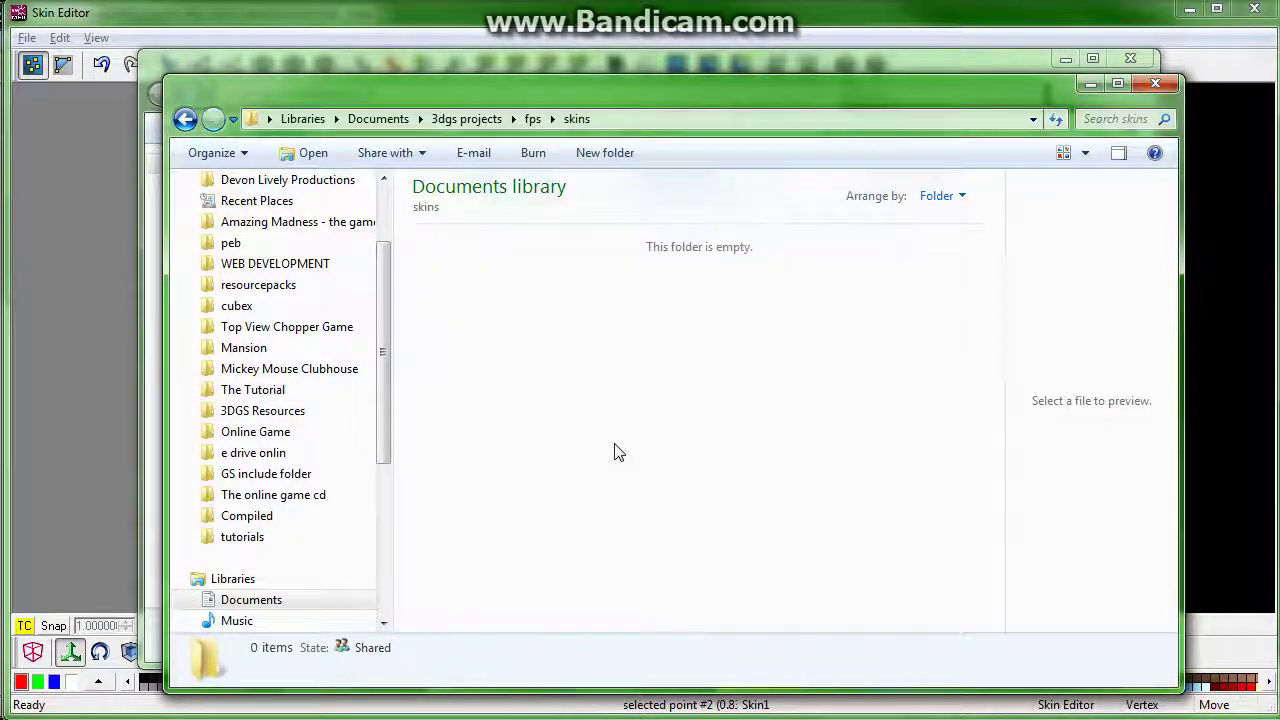
pyautogui.rightClick(553, 336)
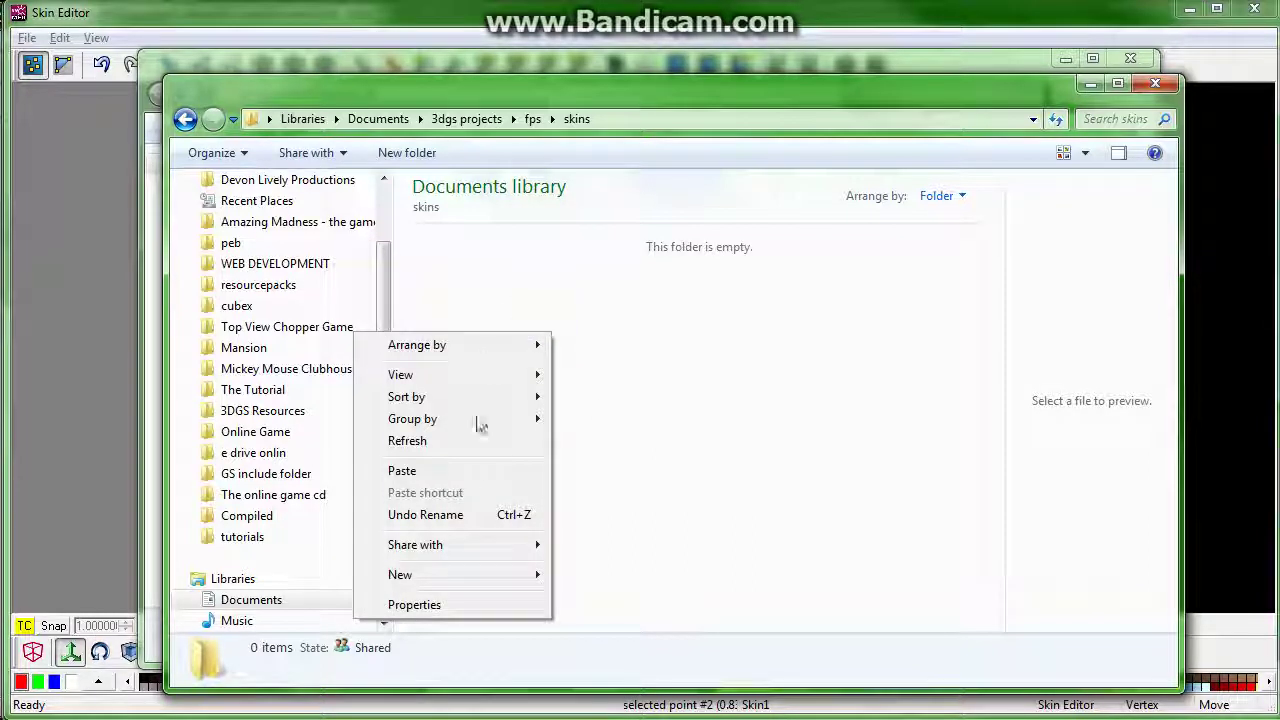
pyautogui.click(425, 471)
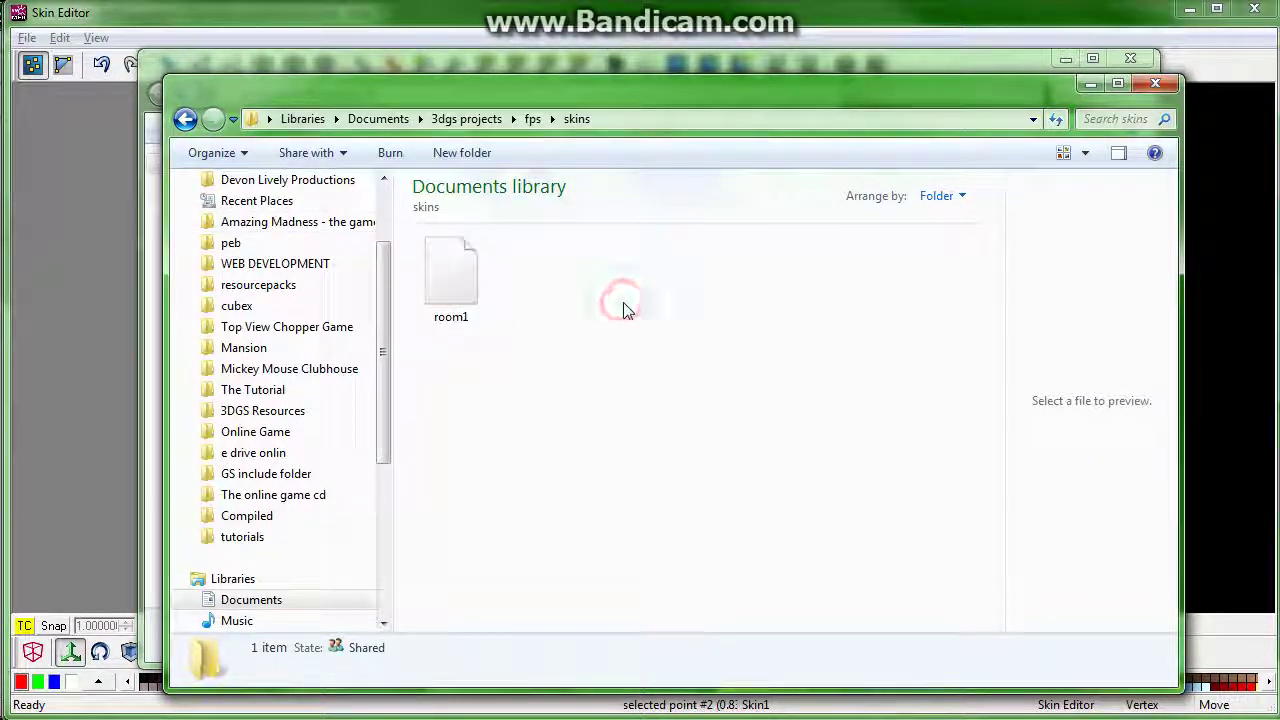
# - In the Skin Editor, import the room1 texture from the skins folder of 3dgs projects > fps as the model's skin
pyautogui.click(27, 37)
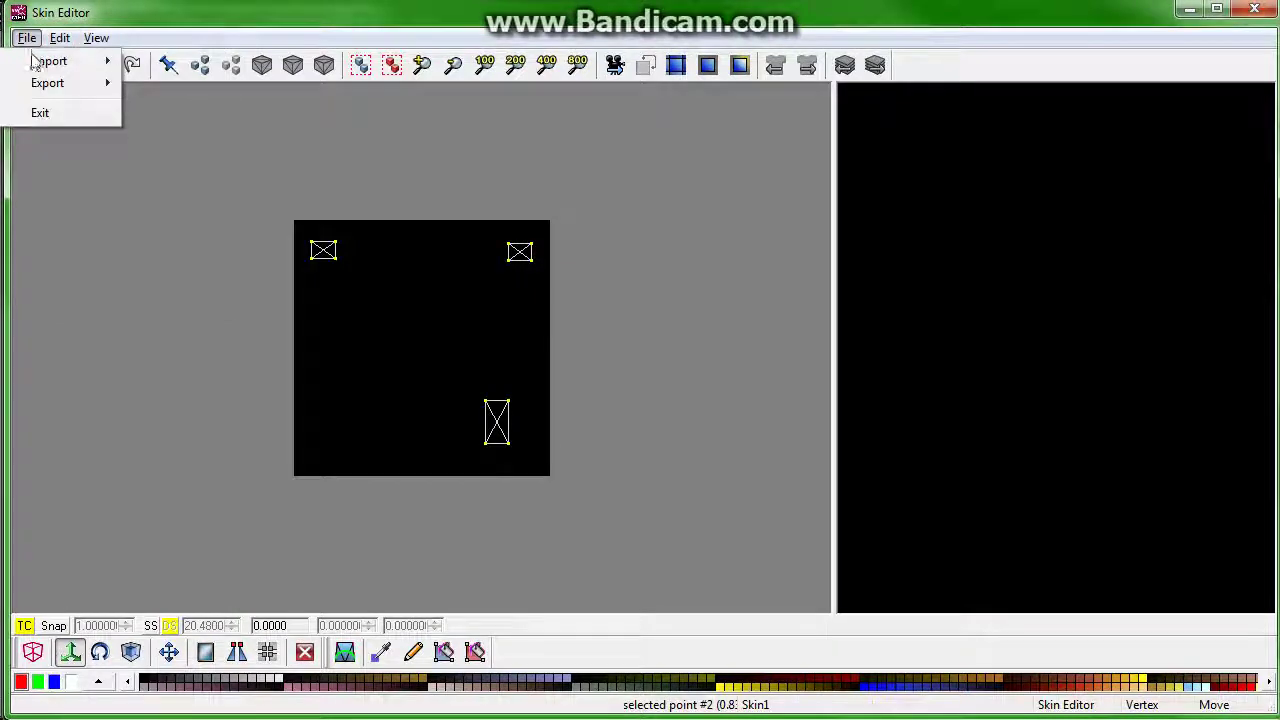
pyautogui.moveTo(55, 58)
pyautogui.click(175, 60)
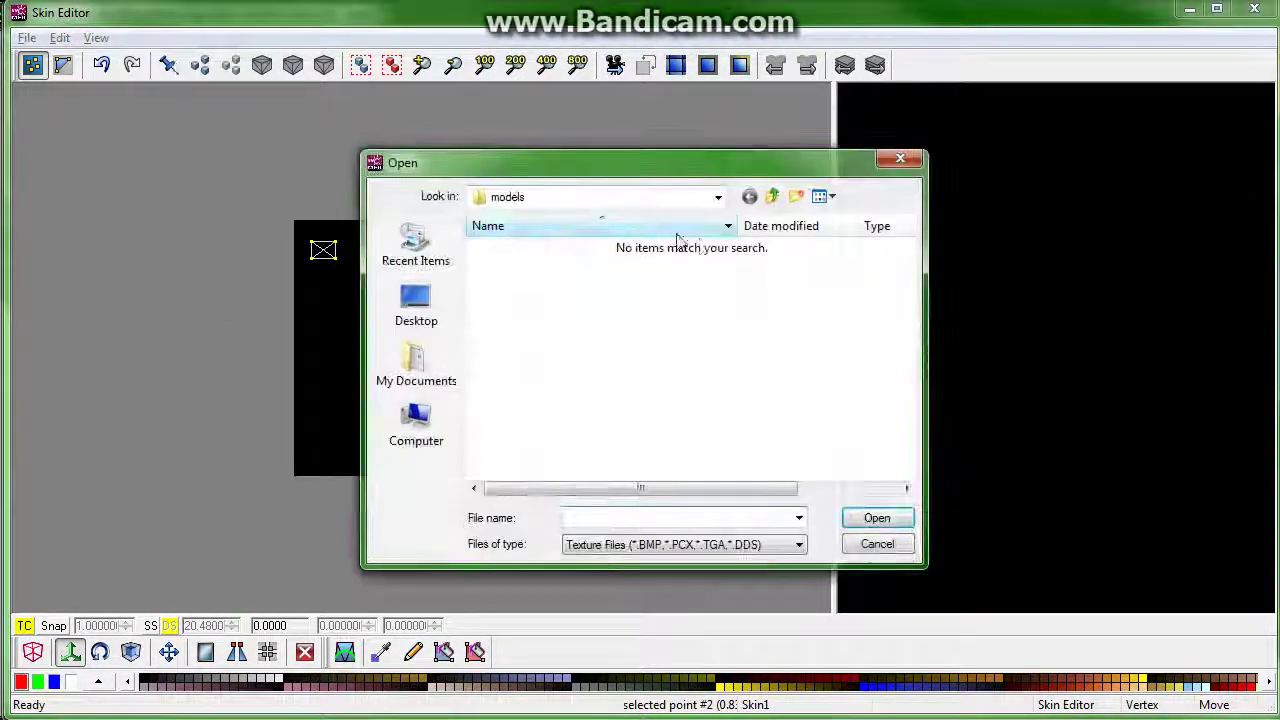
pyautogui.click(774, 196)
pyautogui.click(774, 196)
pyautogui.click(774, 196)
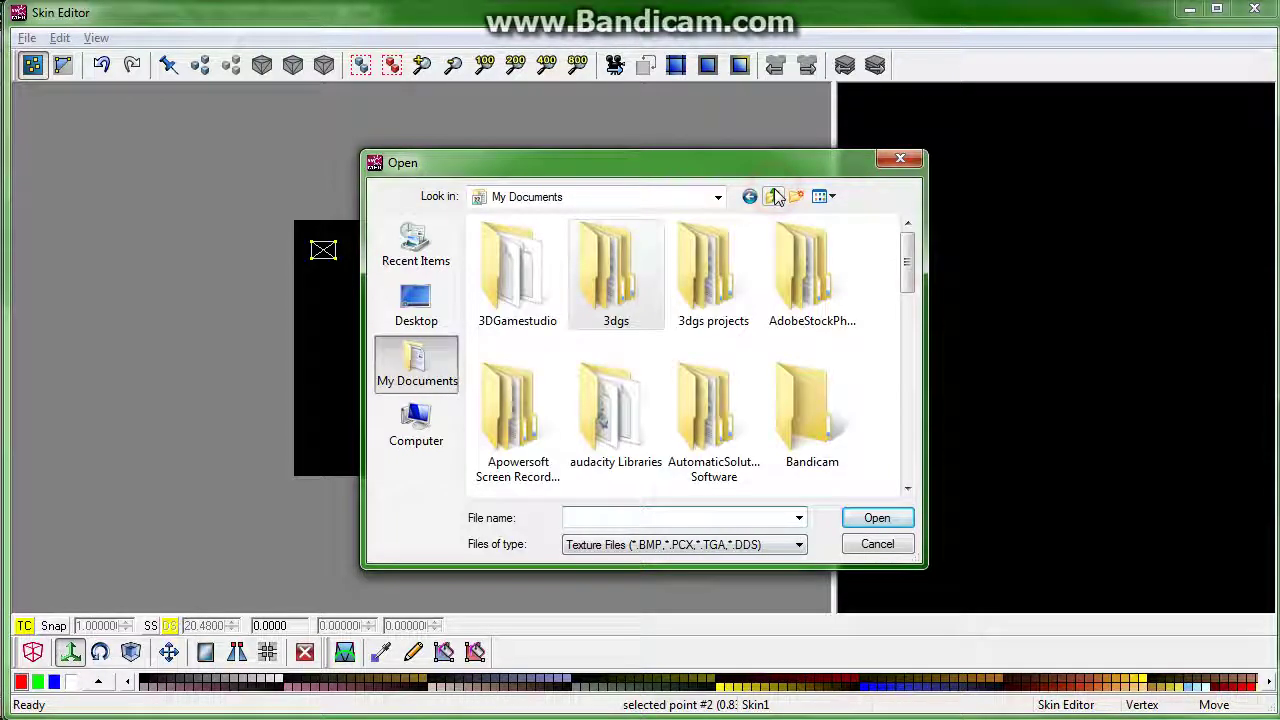
pyautogui.doubleClick(738, 300)
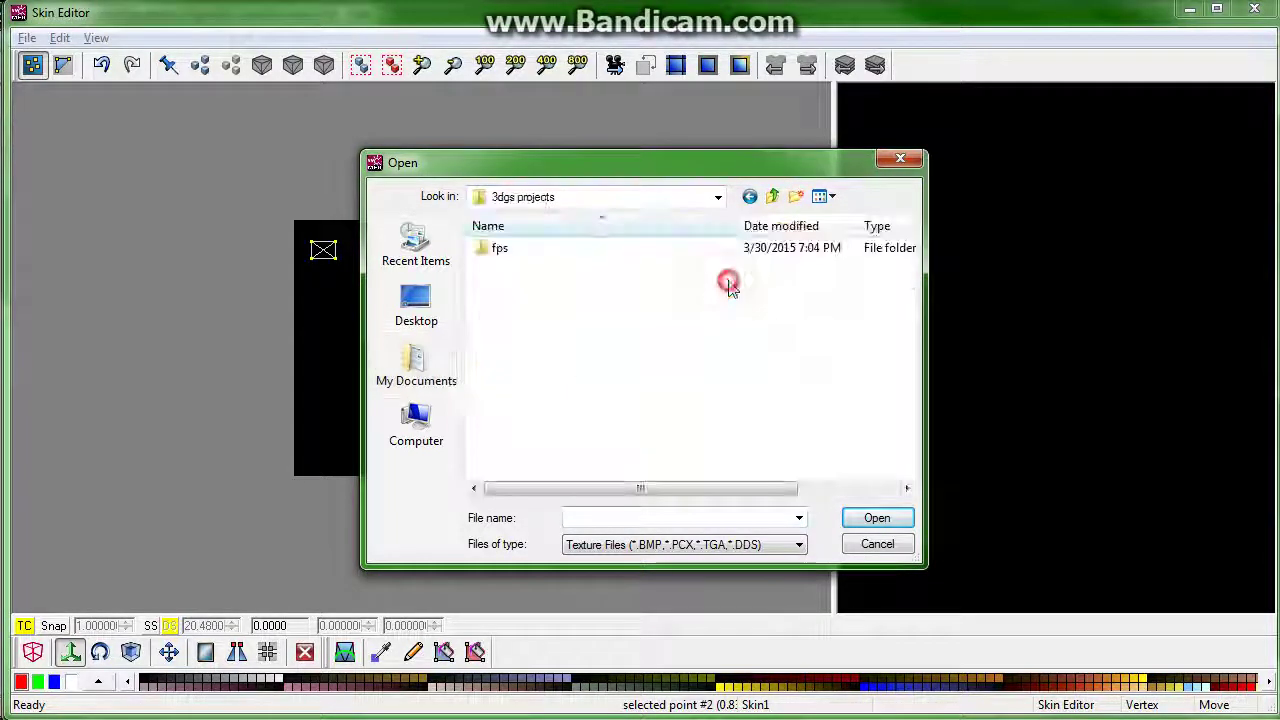
pyautogui.doubleClick(491, 250)
pyautogui.doubleClick(503, 267)
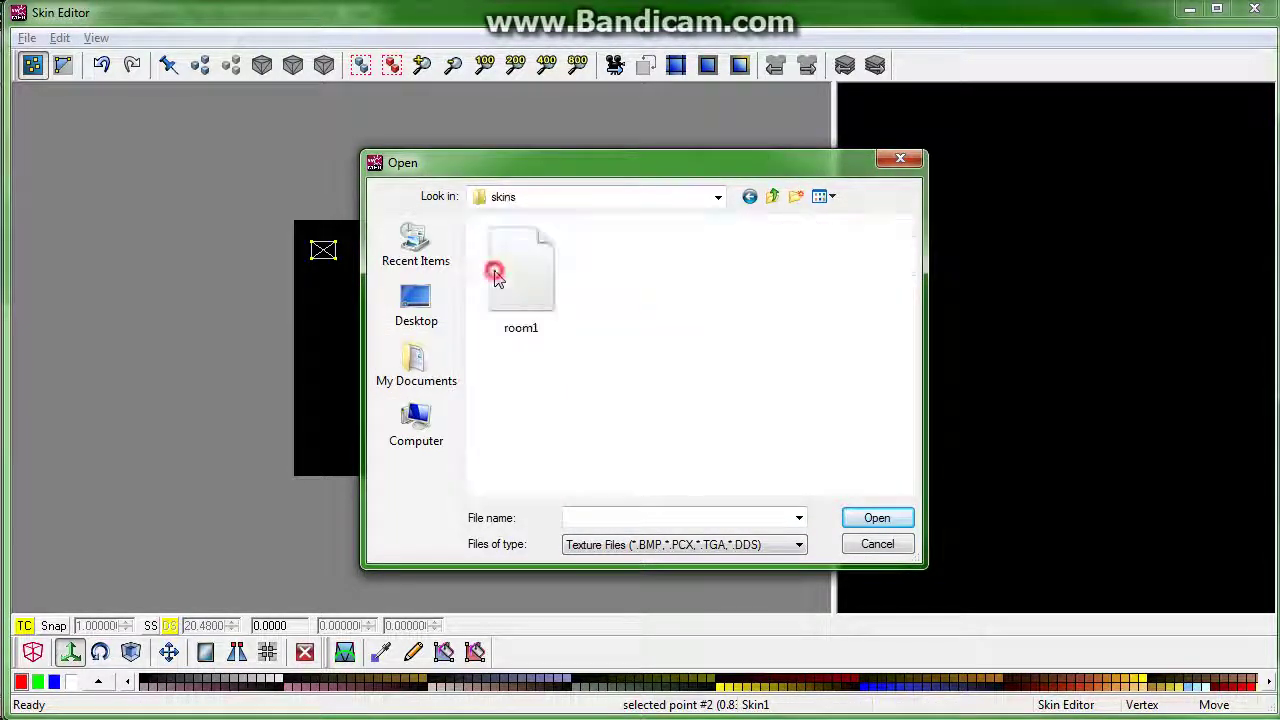
pyautogui.click(495, 275)
pyautogui.doubleClick(495, 275)
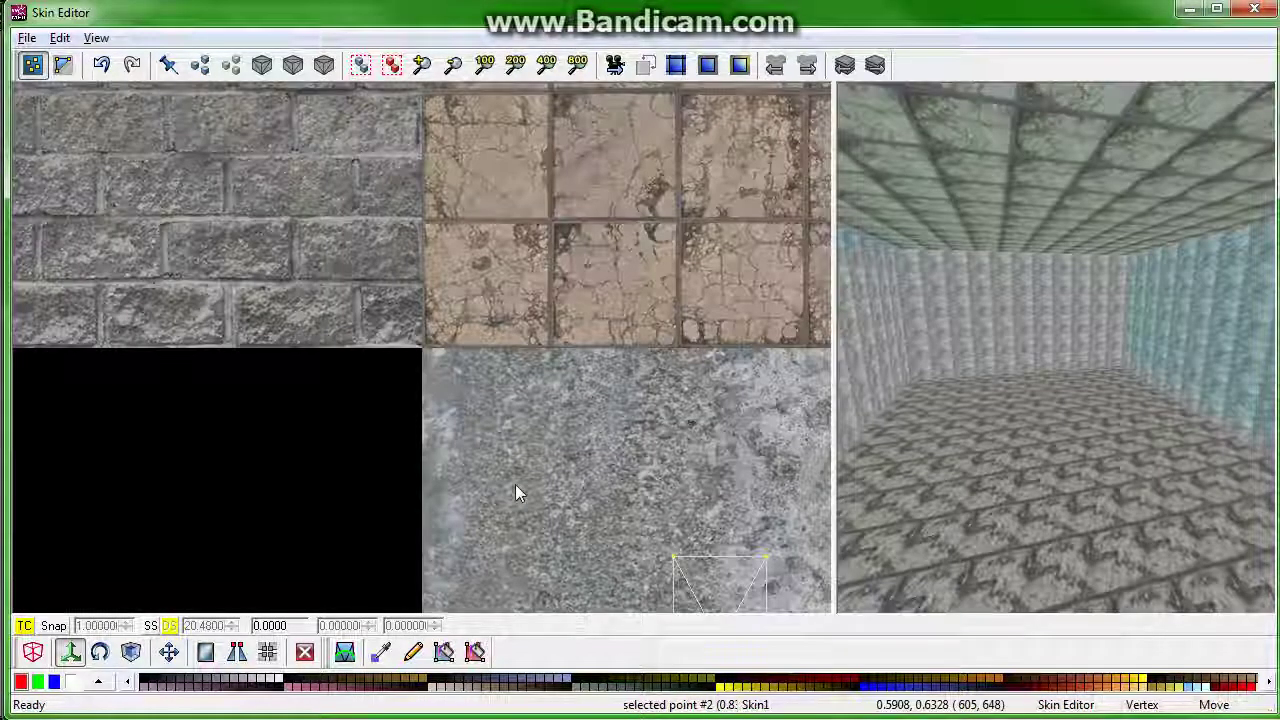